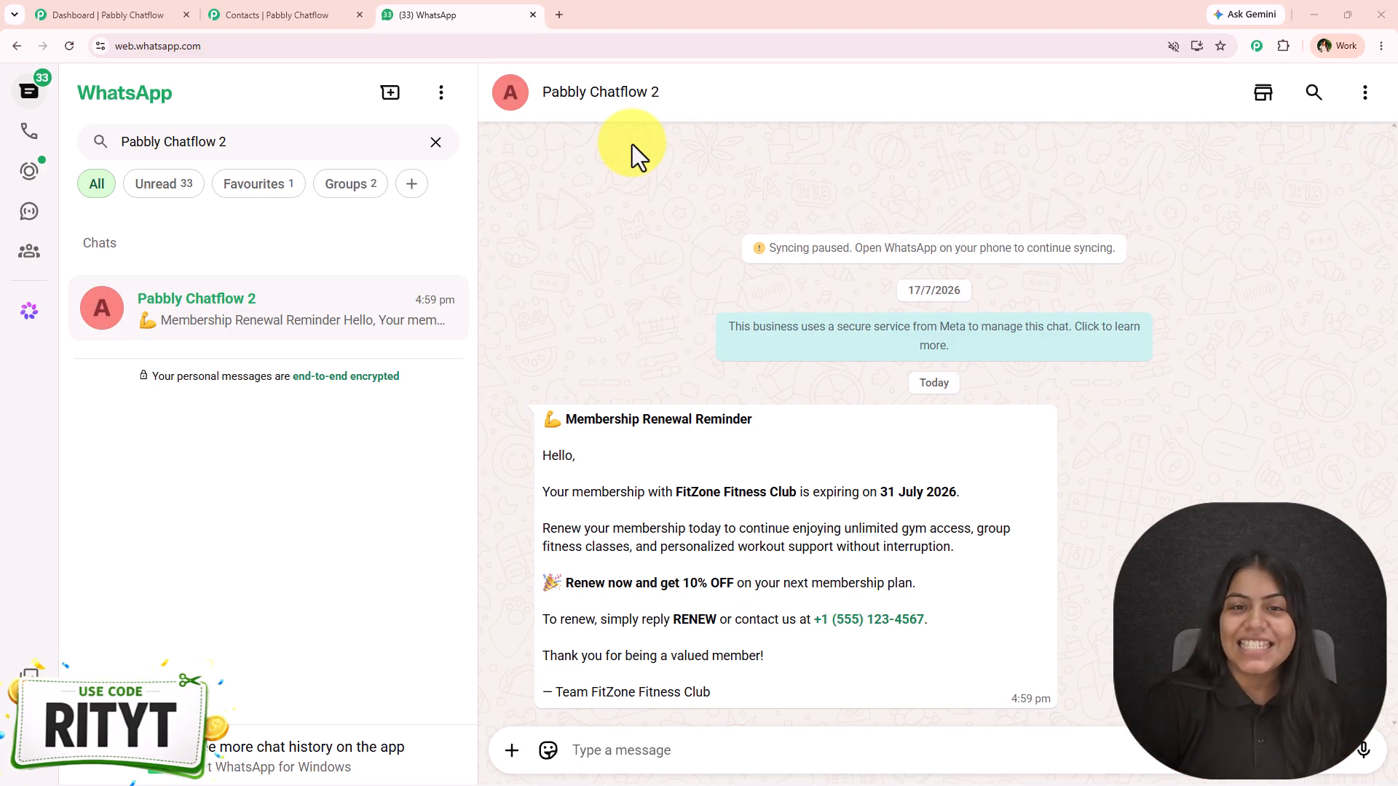
Step: Open the Pabbly Chatflow website at pabbly.com/chatflow in a new browser tab and dismiss the limited-time offer popup
{"action": "left_click", "coordinate": [150, 10]}
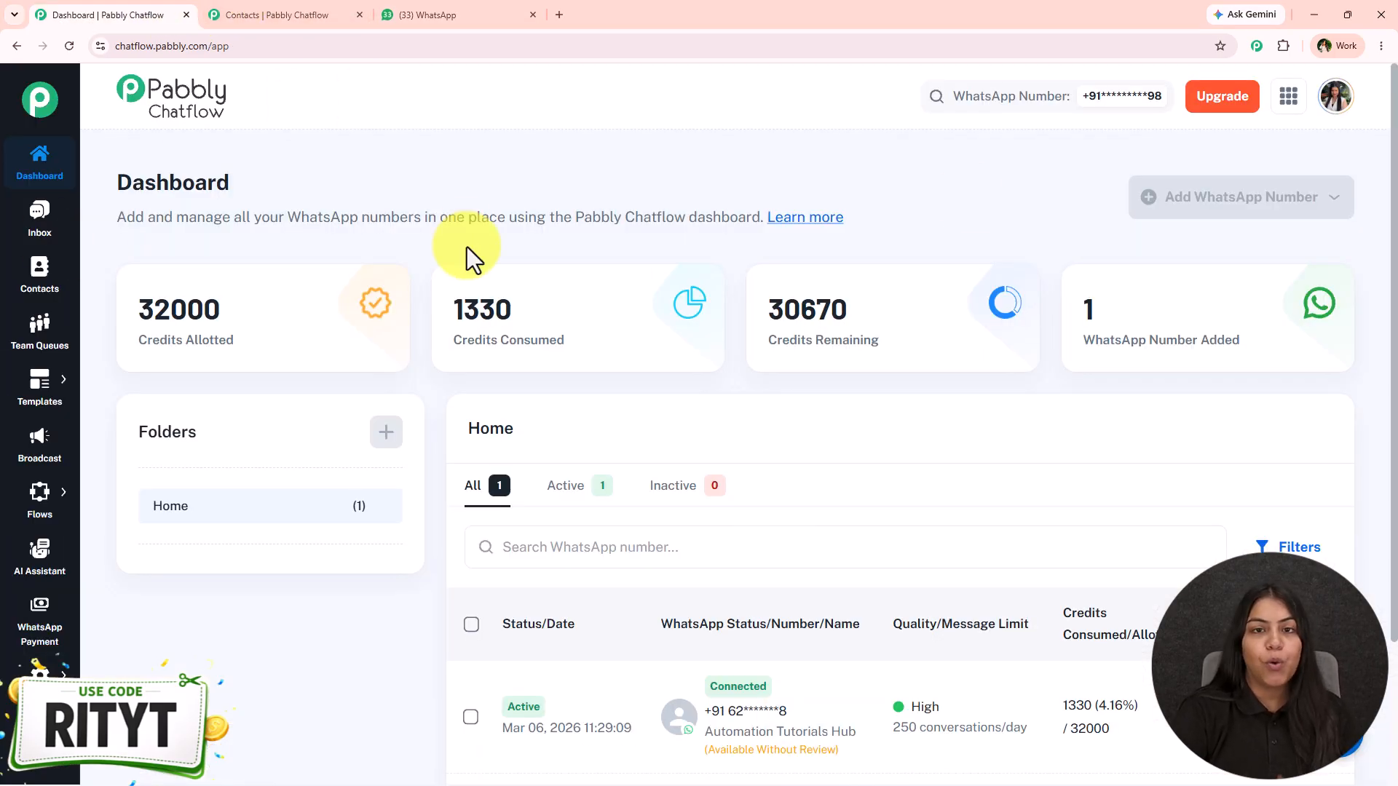
{"action": "left_click", "coordinate": [559, 15]}
{"action": "type", "text": "pabbly."}
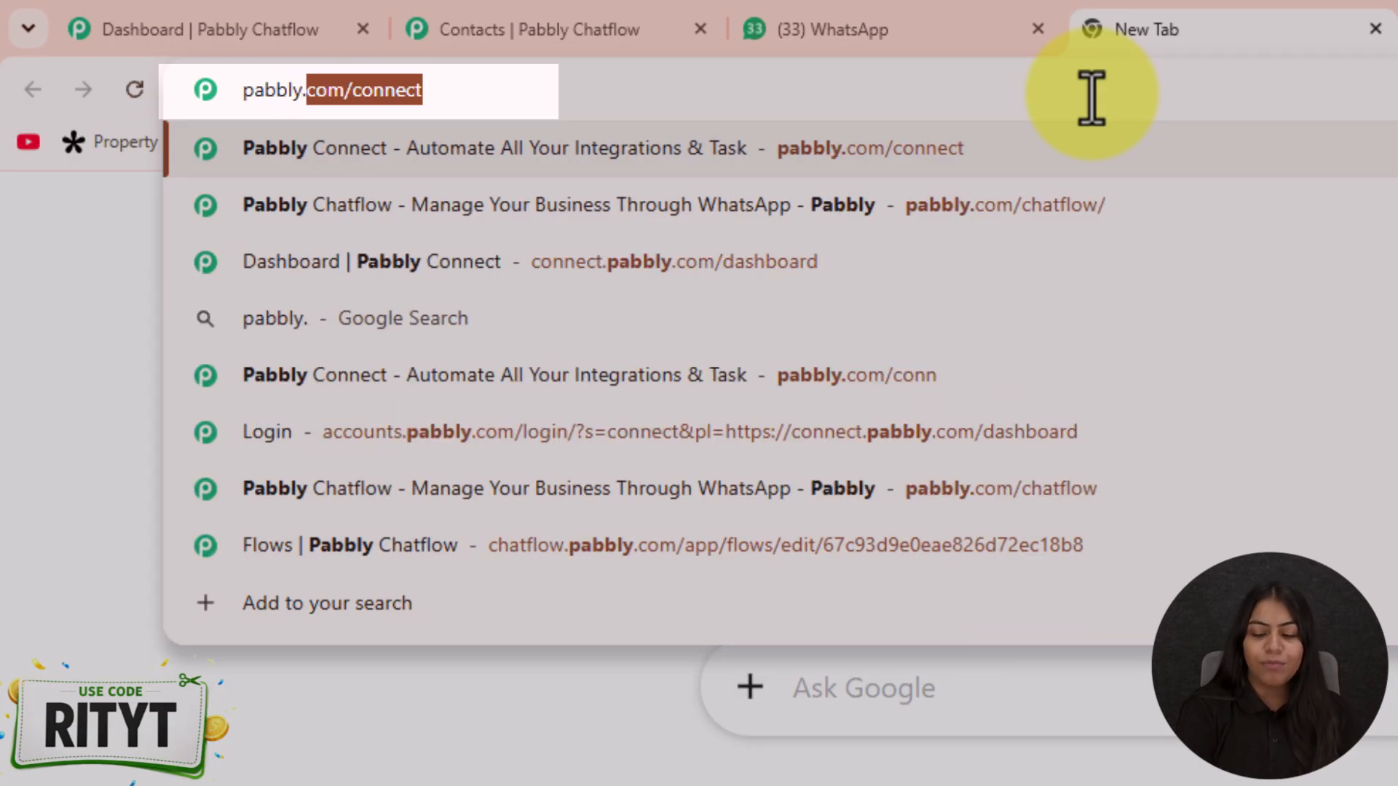
{"action": "key", "text": "Down"}
{"action": "key", "text": "Return"}
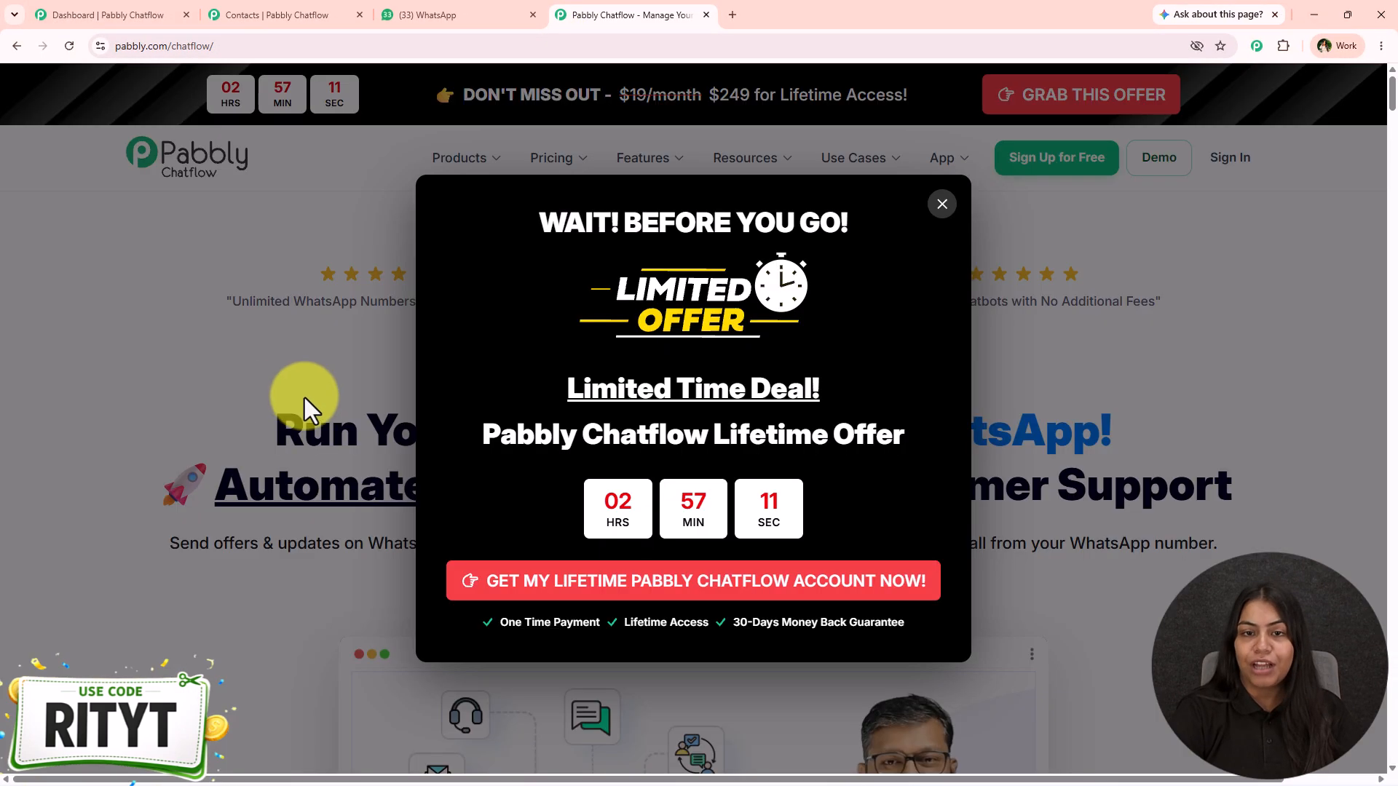
{"action": "left_click", "coordinate": [304, 397]}
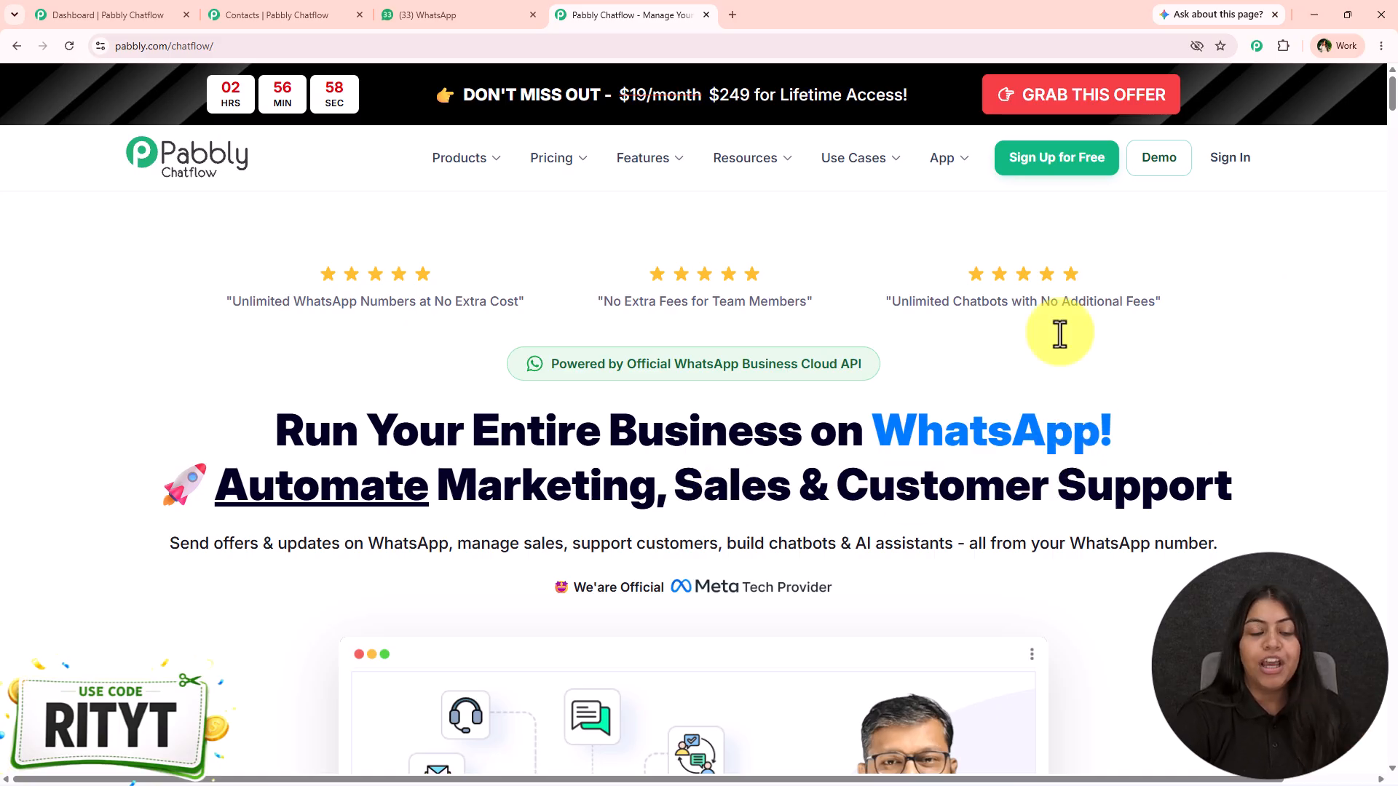
Step: Examine the Pabbly Chatflow page's introduction, feature previews, sign-up option, video tutorials and chatbot examples
{"action": "scroll", "coordinate": [374, 624], "scroll_direction": "down", "scroll_amount": 2}
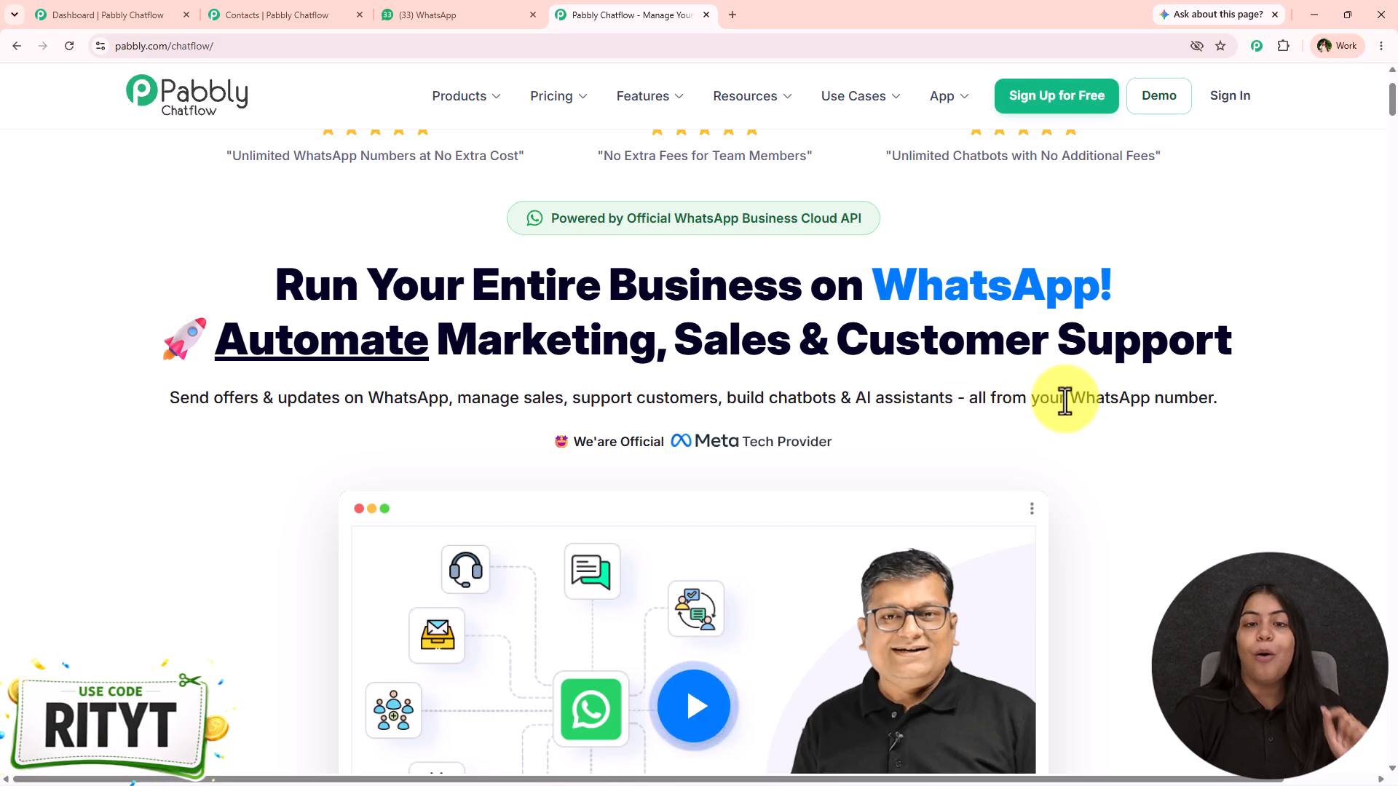
{"action": "scroll", "coordinate": [1172, 430], "scroll_direction": "down", "scroll_amount": 1}
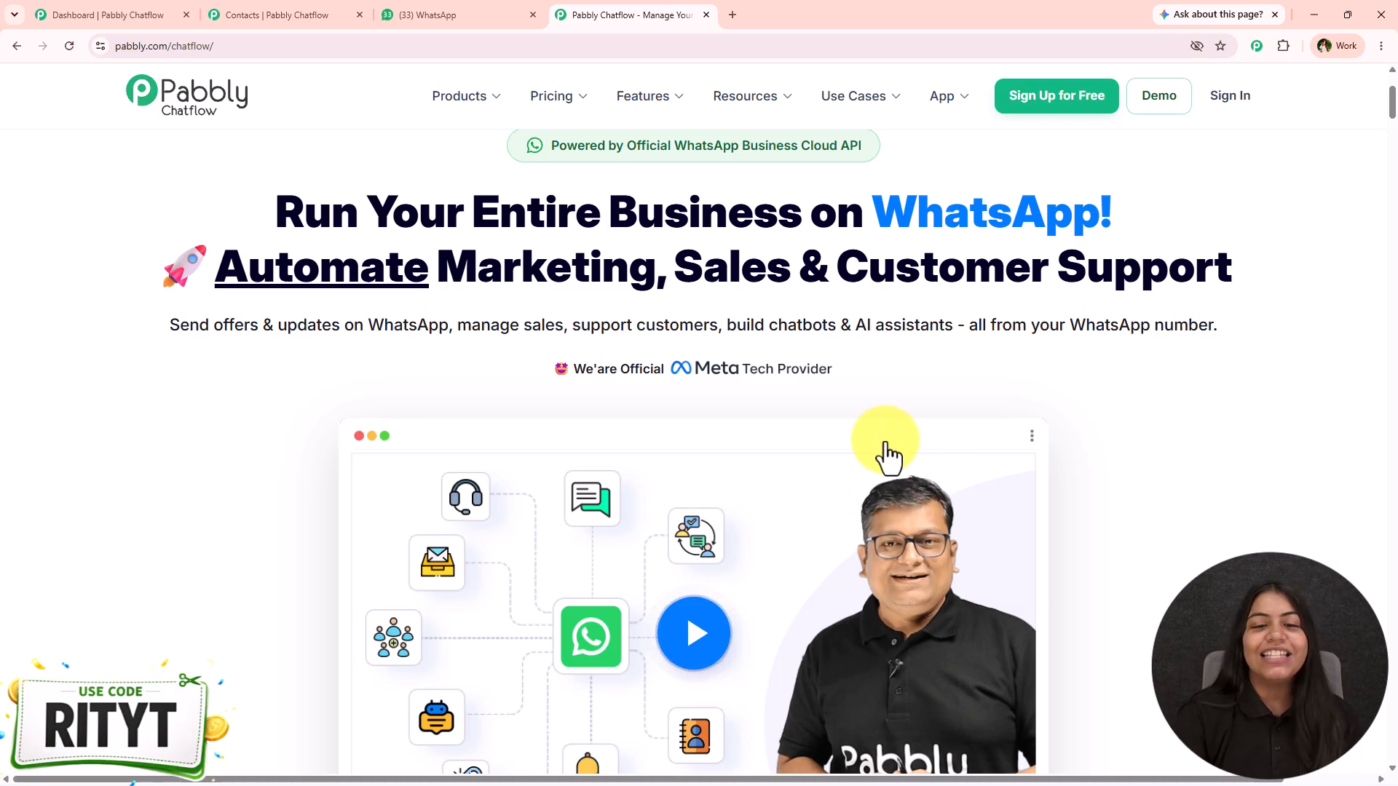
{"action": "scroll", "coordinate": [886, 459], "scroll_direction": "down", "scroll_amount": 15}
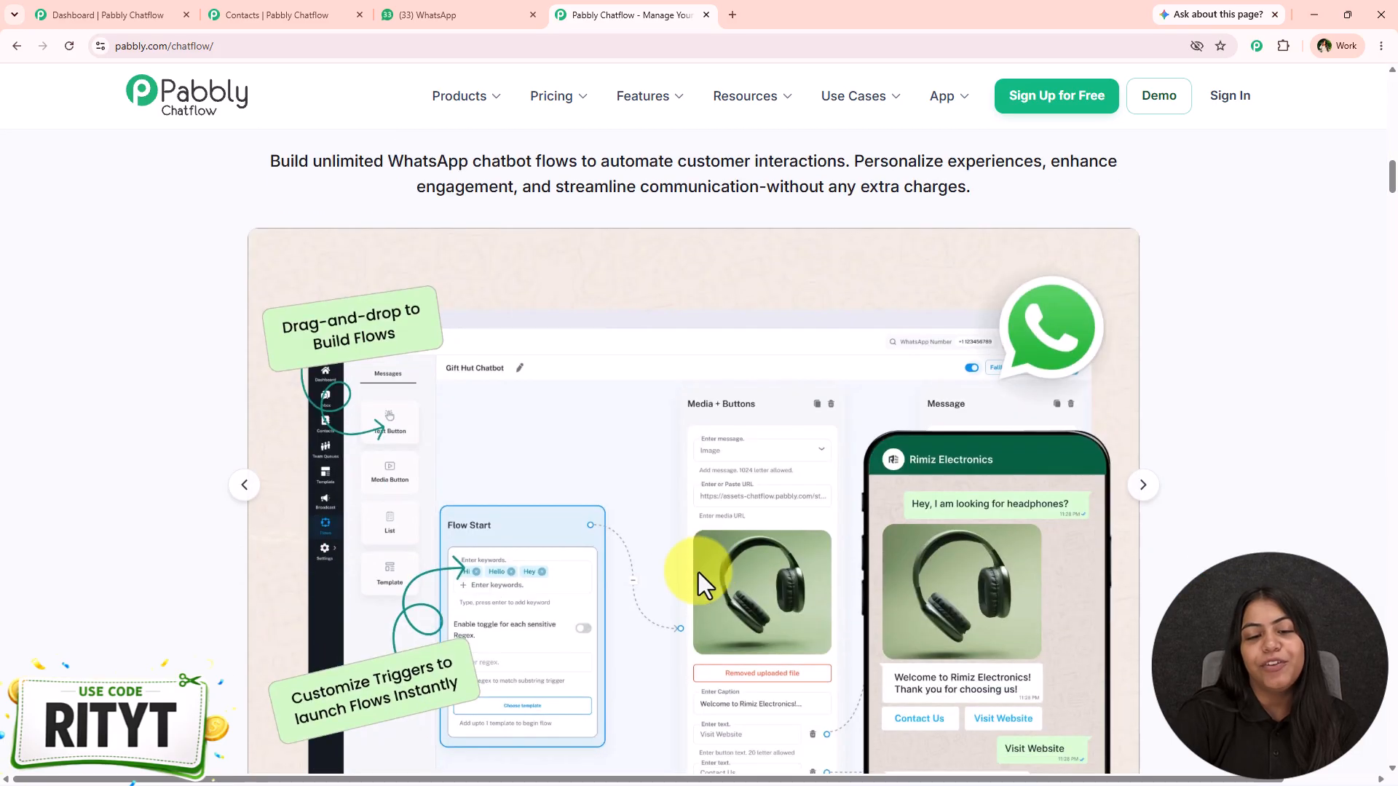
{"action": "scroll", "coordinate": [710, 580], "scroll_direction": "down", "scroll_amount": 4}
{"action": "scroll", "coordinate": [871, 467], "scroll_direction": "up", "scroll_amount": 3}
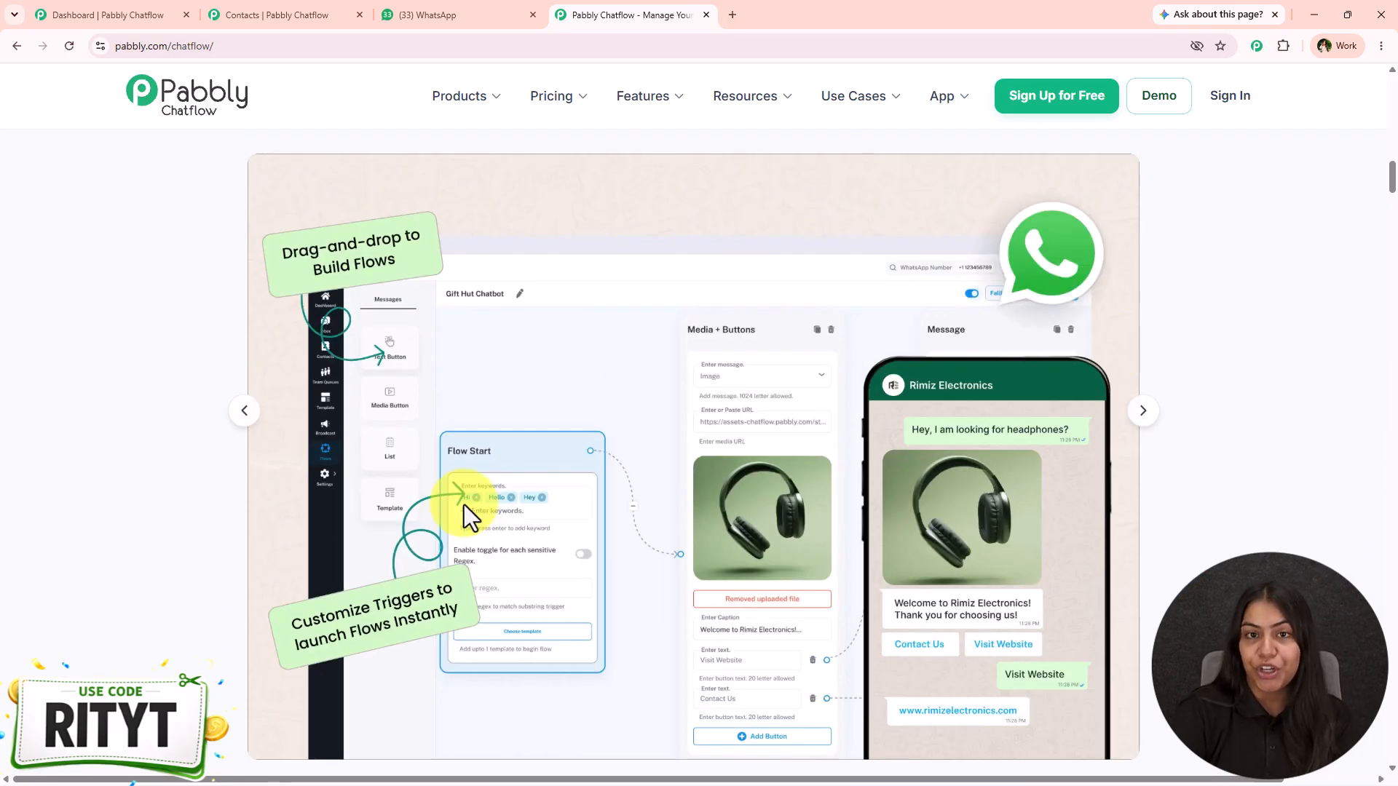
{"action": "scroll", "coordinate": [750, 627], "scroll_direction": "down", "scroll_amount": 4}
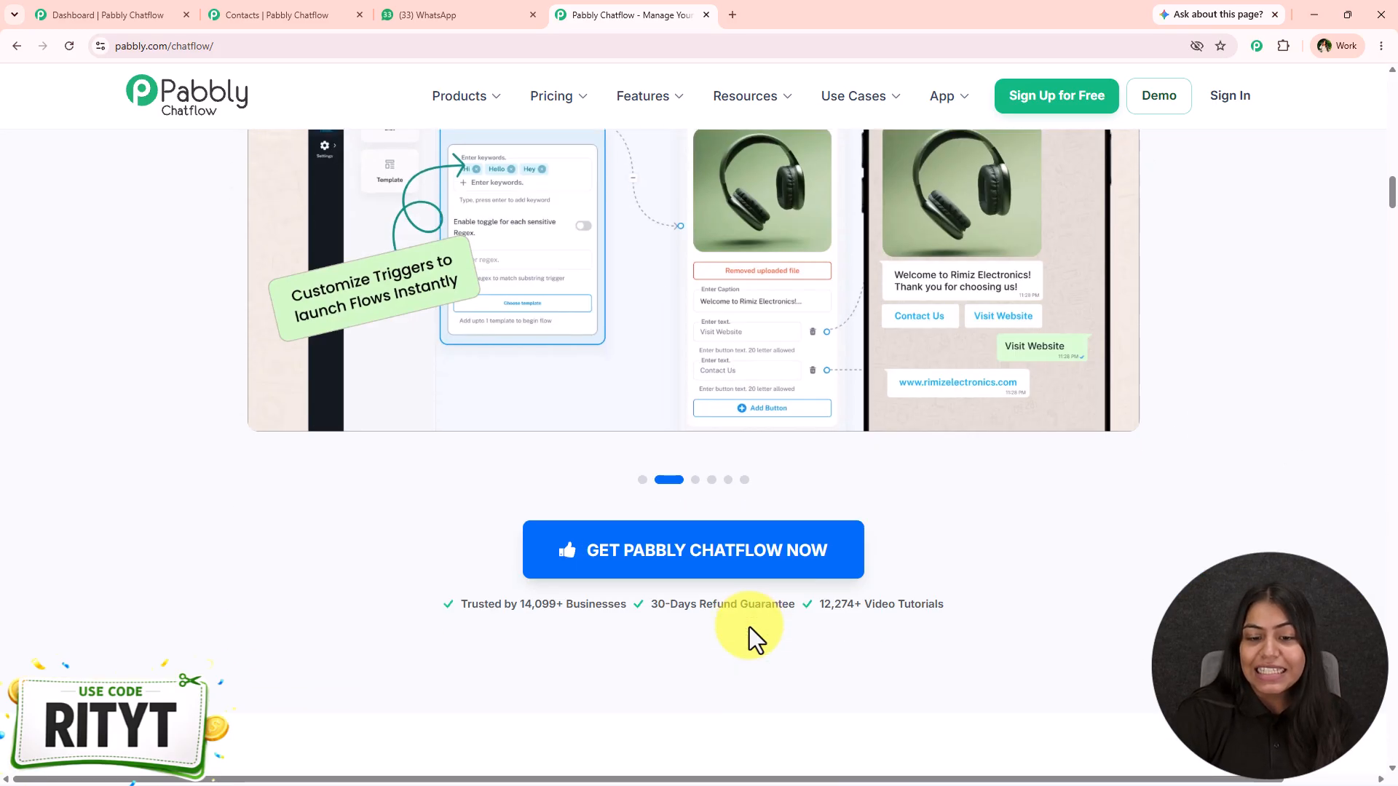
{"action": "scroll", "coordinate": [749, 627], "scroll_direction": "down", "scroll_amount": 5}
{"action": "middle_click", "coordinate": [146, 234]}
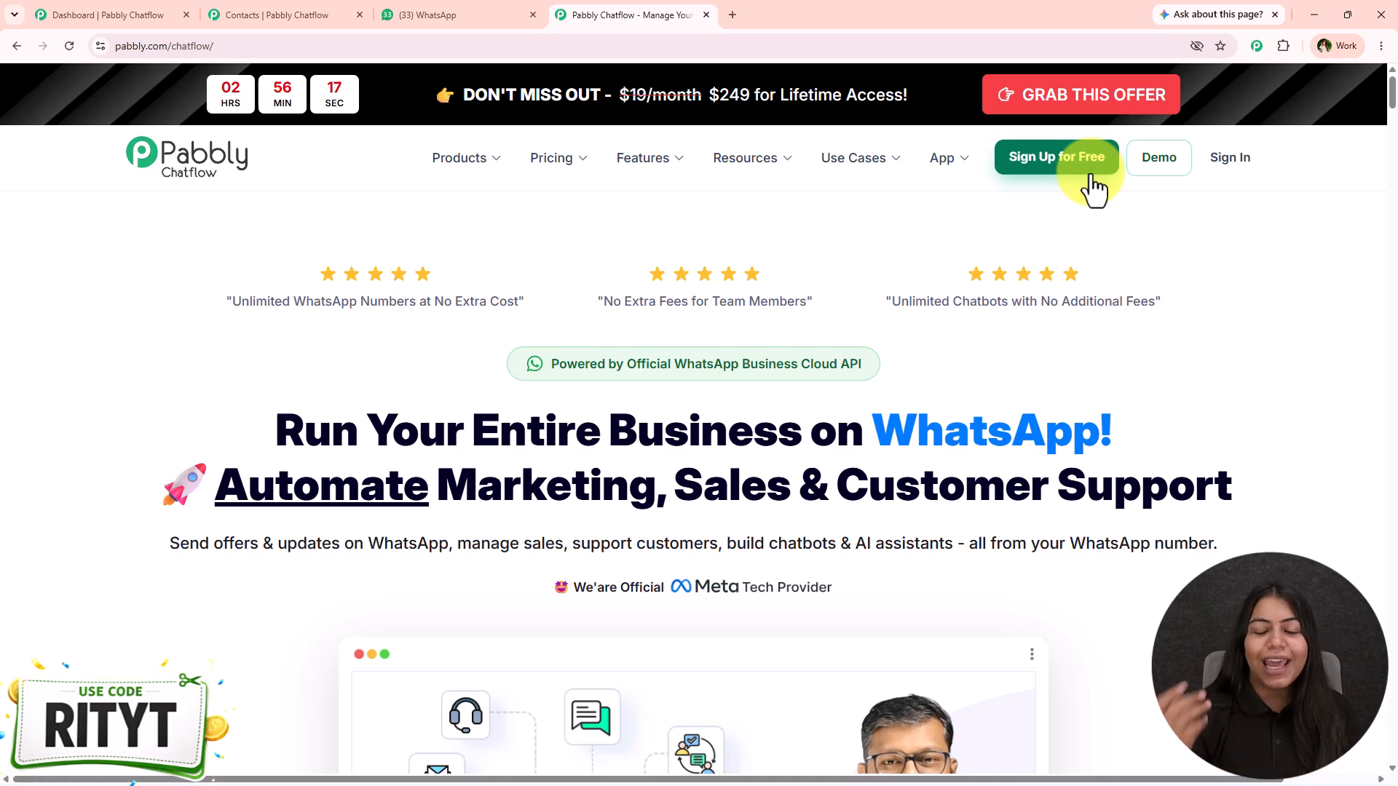
{"action": "left_click_drag", "start_coordinate": [1163, 301], "coordinate": [1087, 302]}
{"action": "middle_click", "coordinate": [1039, 330]}
{"action": "scroll", "coordinate": [993, 466], "scroll_direction": "down", "scroll_amount": 20}
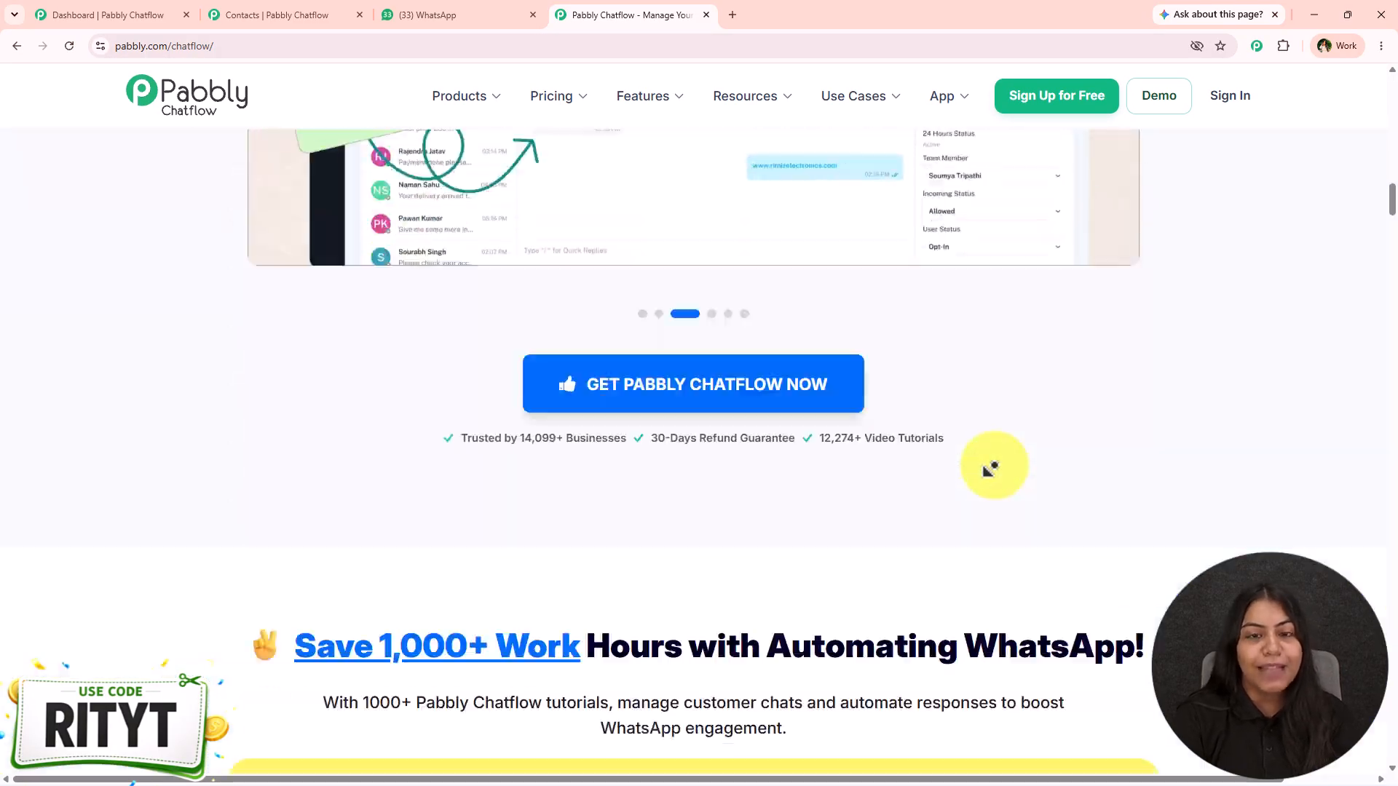
{"action": "middle_click", "coordinate": [995, 466]}
{"action": "scroll", "coordinate": [992, 481], "scroll_direction": "up", "scroll_amount": 3}
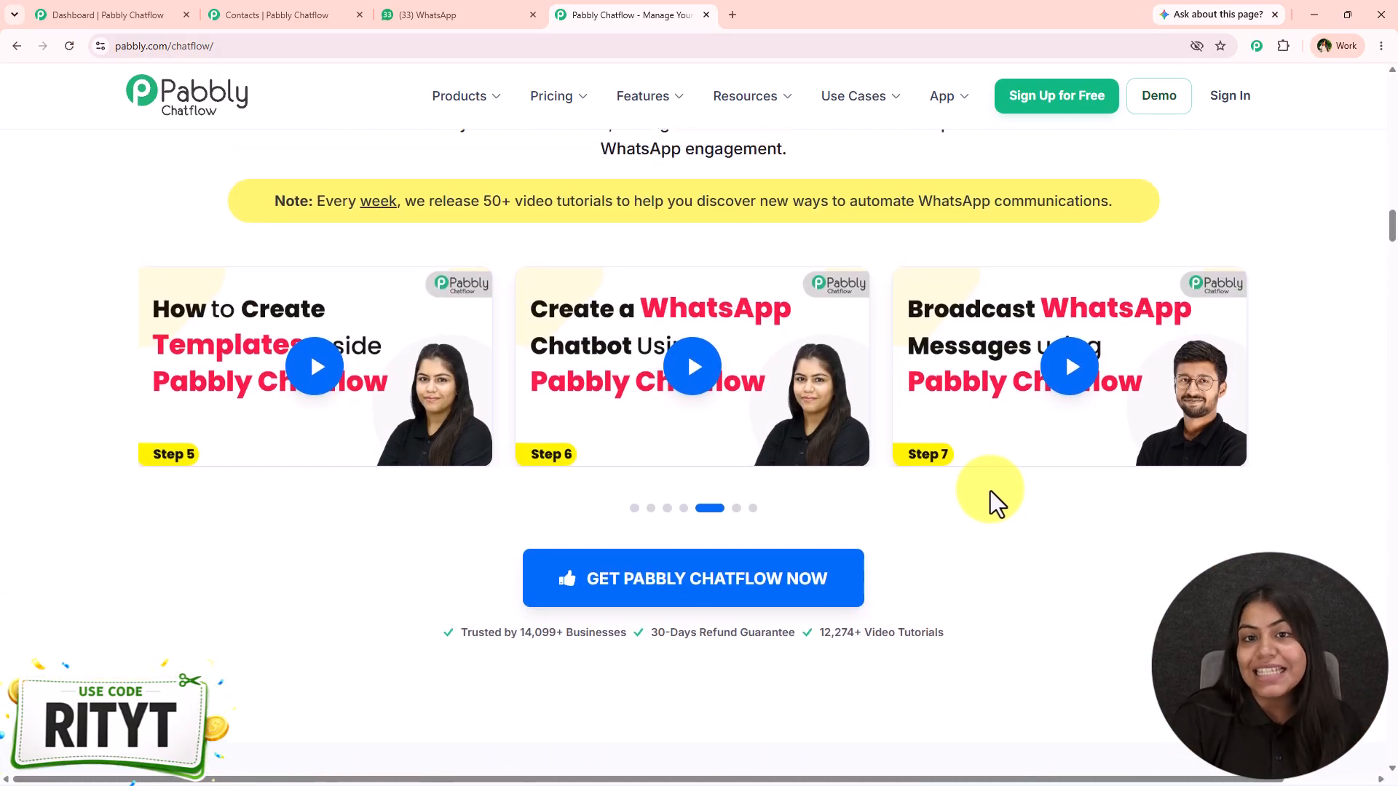
{"action": "scroll", "coordinate": [990, 503], "scroll_direction": "down", "scroll_amount": 8}
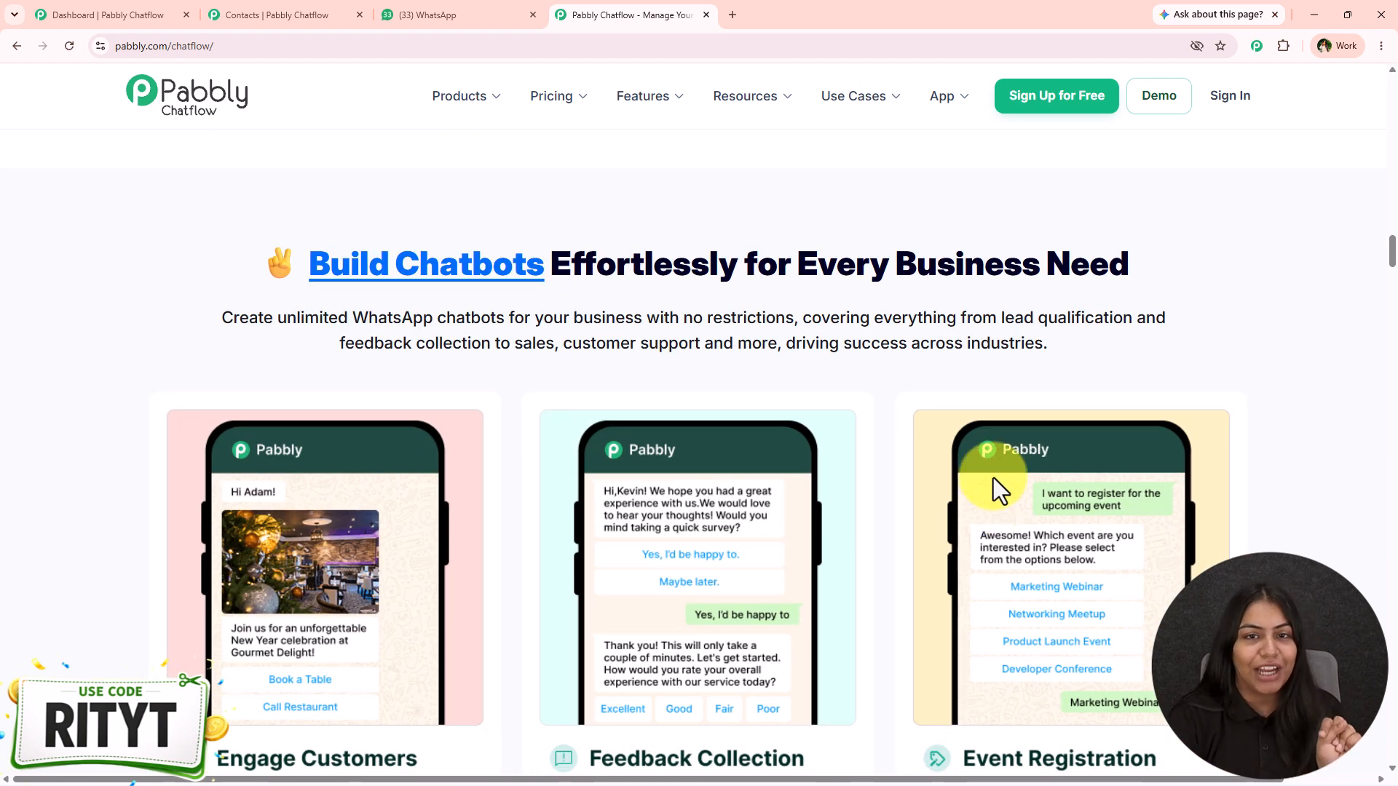
{"action": "scroll", "coordinate": [994, 478], "scroll_direction": "down", "scroll_amount": 5}
{"action": "scroll", "coordinate": [993, 481], "scroll_direction": "up", "scroll_amount": 4}
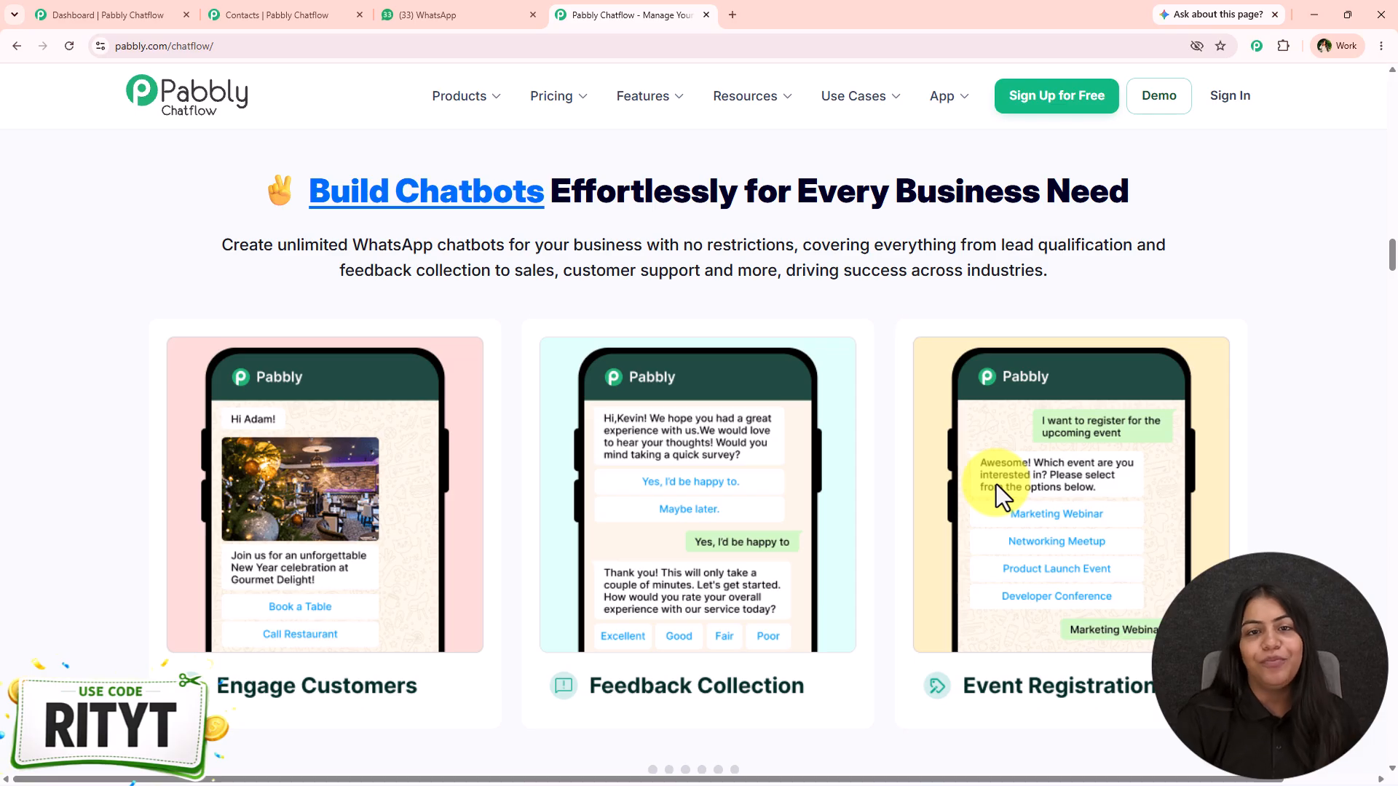
Step: Return to the Chatflow dashboard and check which WhatsApp number is selected in the number switcher
{"action": "left_click", "coordinate": [65, 15]}
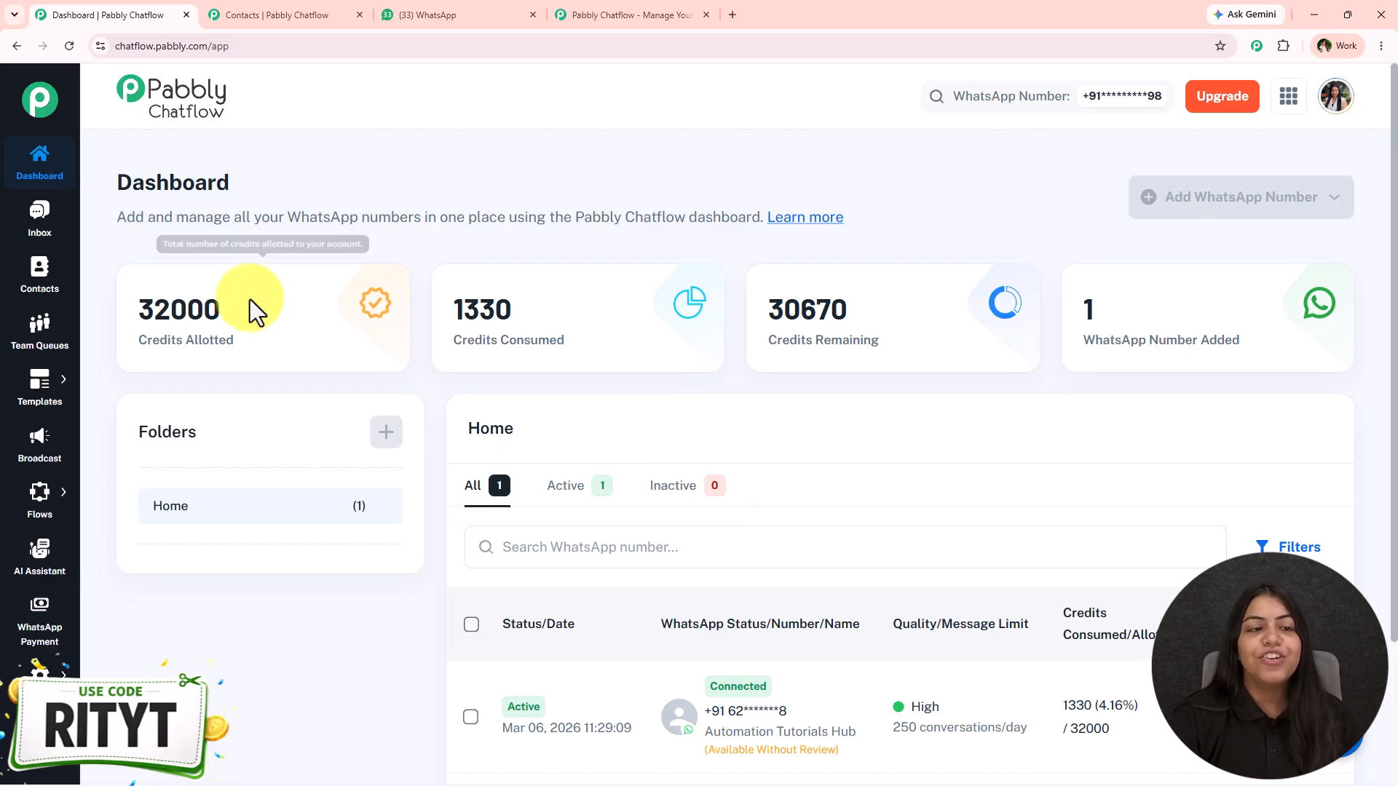
{"action": "left_click_drag", "start_coordinate": [120, 182], "coordinate": [343, 147]}
{"action": "left_click", "coordinate": [375, 186]}
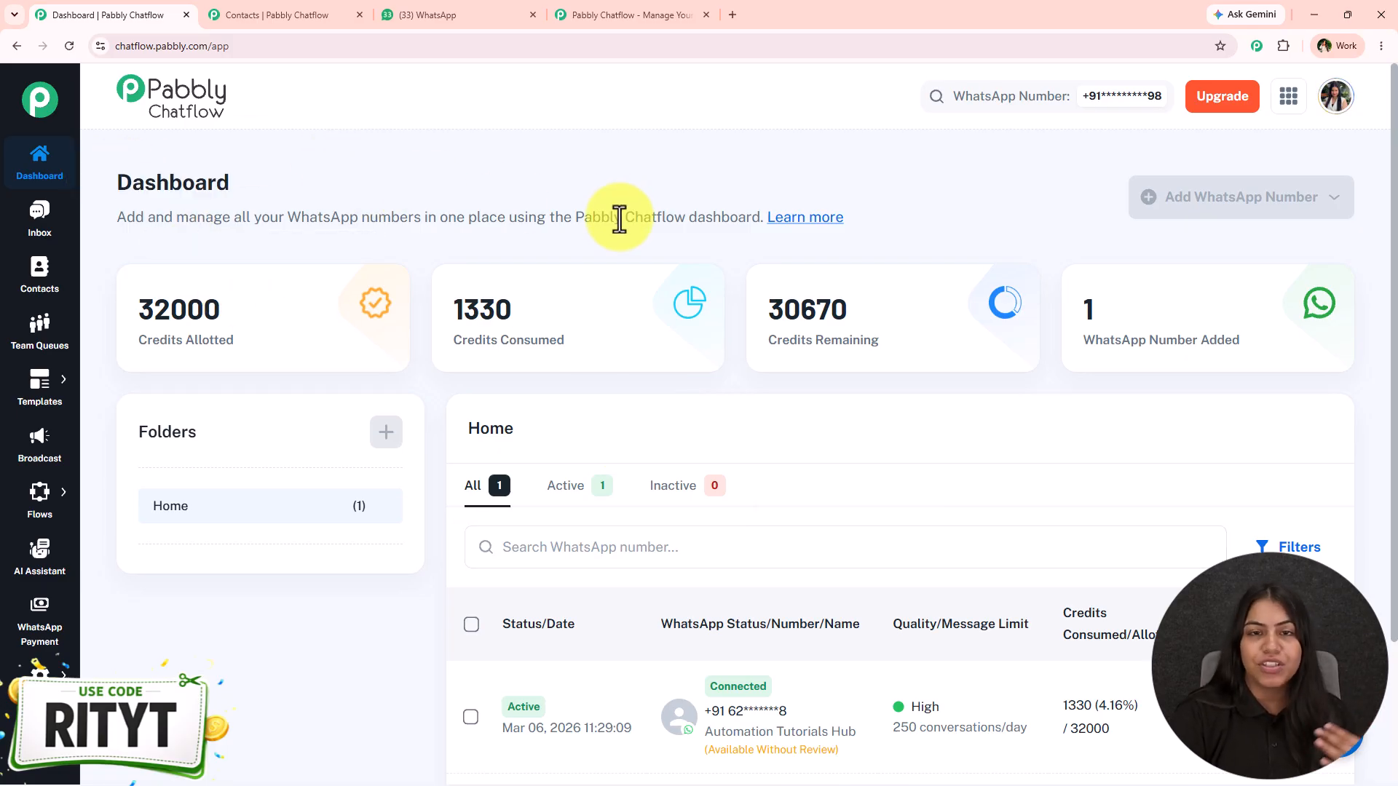
{"action": "left_click", "coordinate": [1141, 95]}
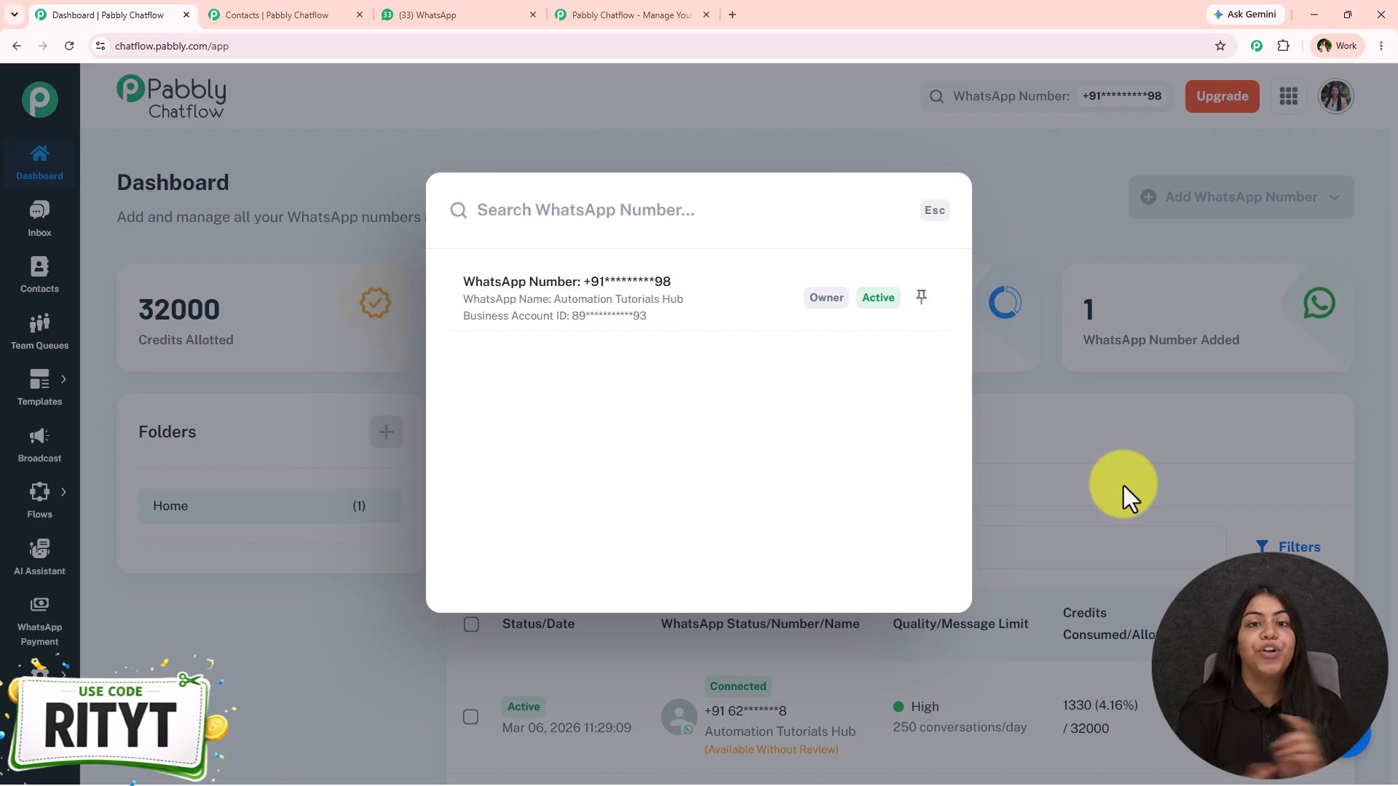
{"action": "left_click", "coordinate": [1119, 472]}
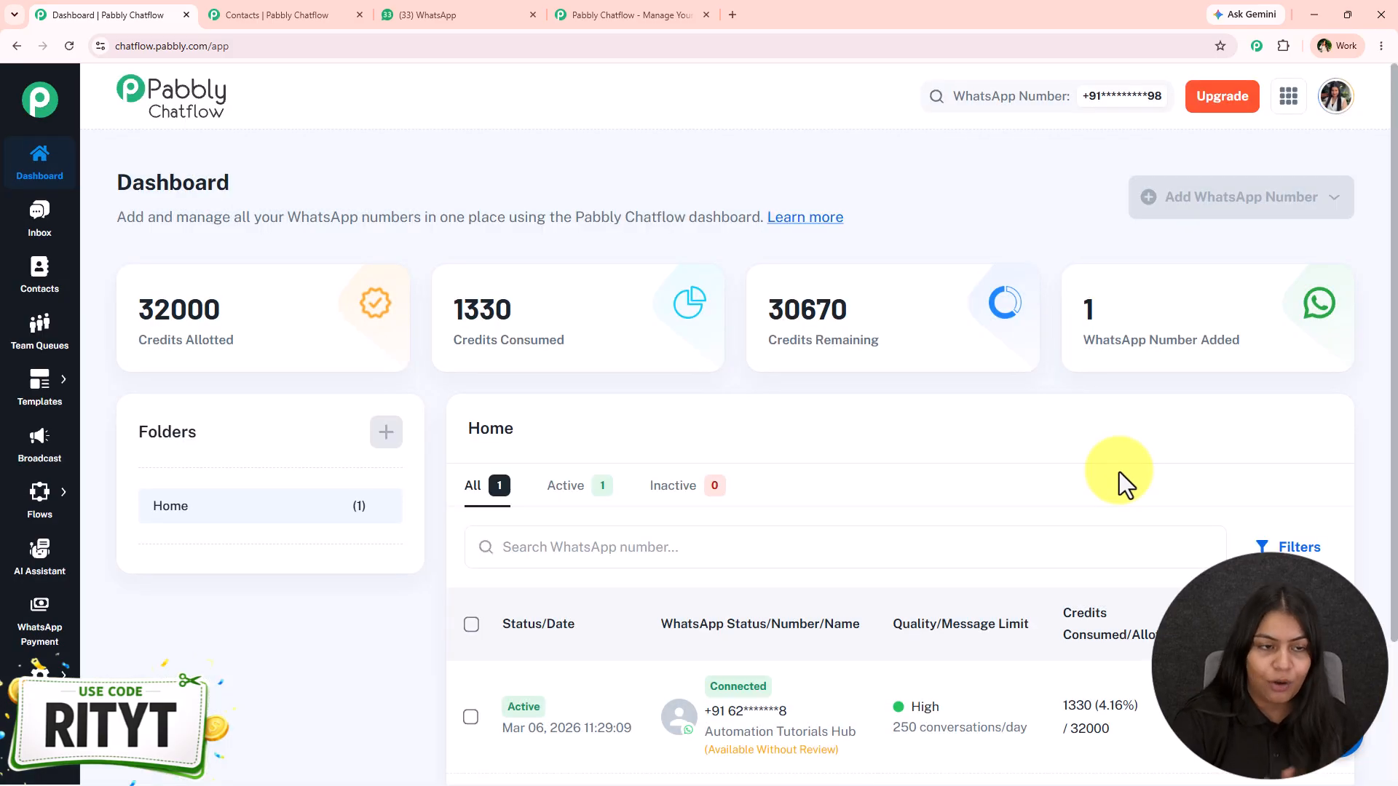
Step: Start a new WhatsApp broadcast and choose Broadcast Campaign as its broadcast type
{"action": "left_click", "coordinate": [40, 448]}
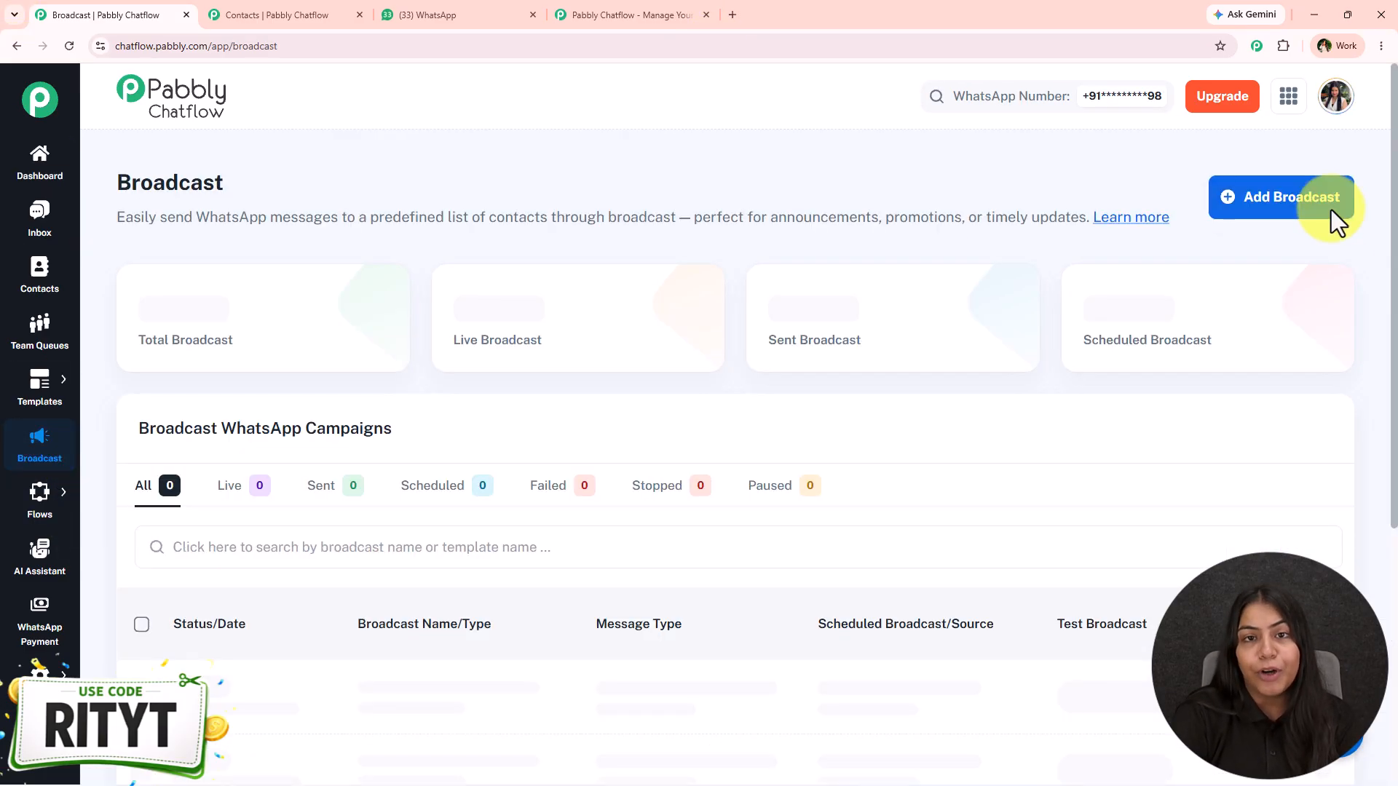
{"action": "left_click", "coordinate": [1333, 227]}
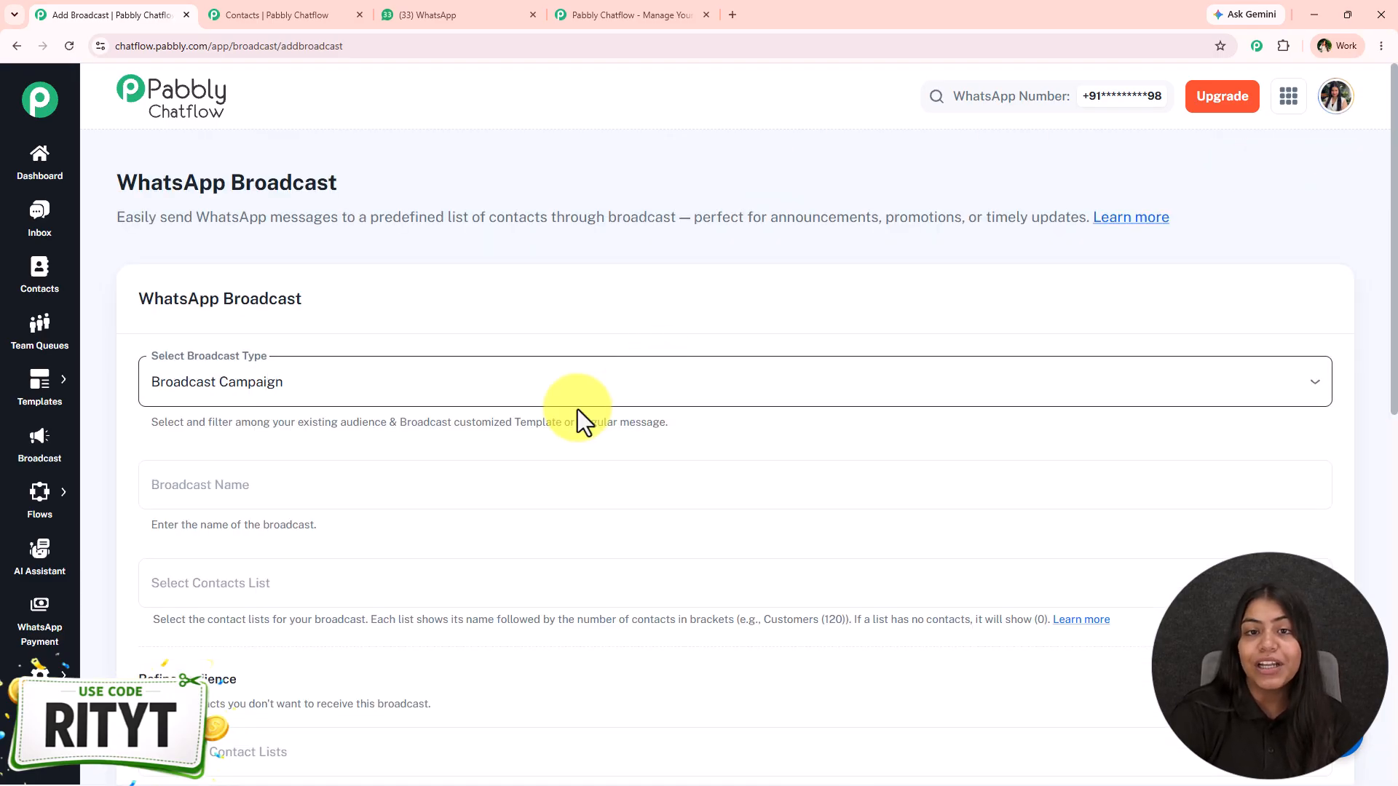
{"action": "scroll", "coordinate": [376, 539], "scroll_direction": "down", "scroll_amount": 1}
{"action": "left_click", "coordinate": [364, 310]}
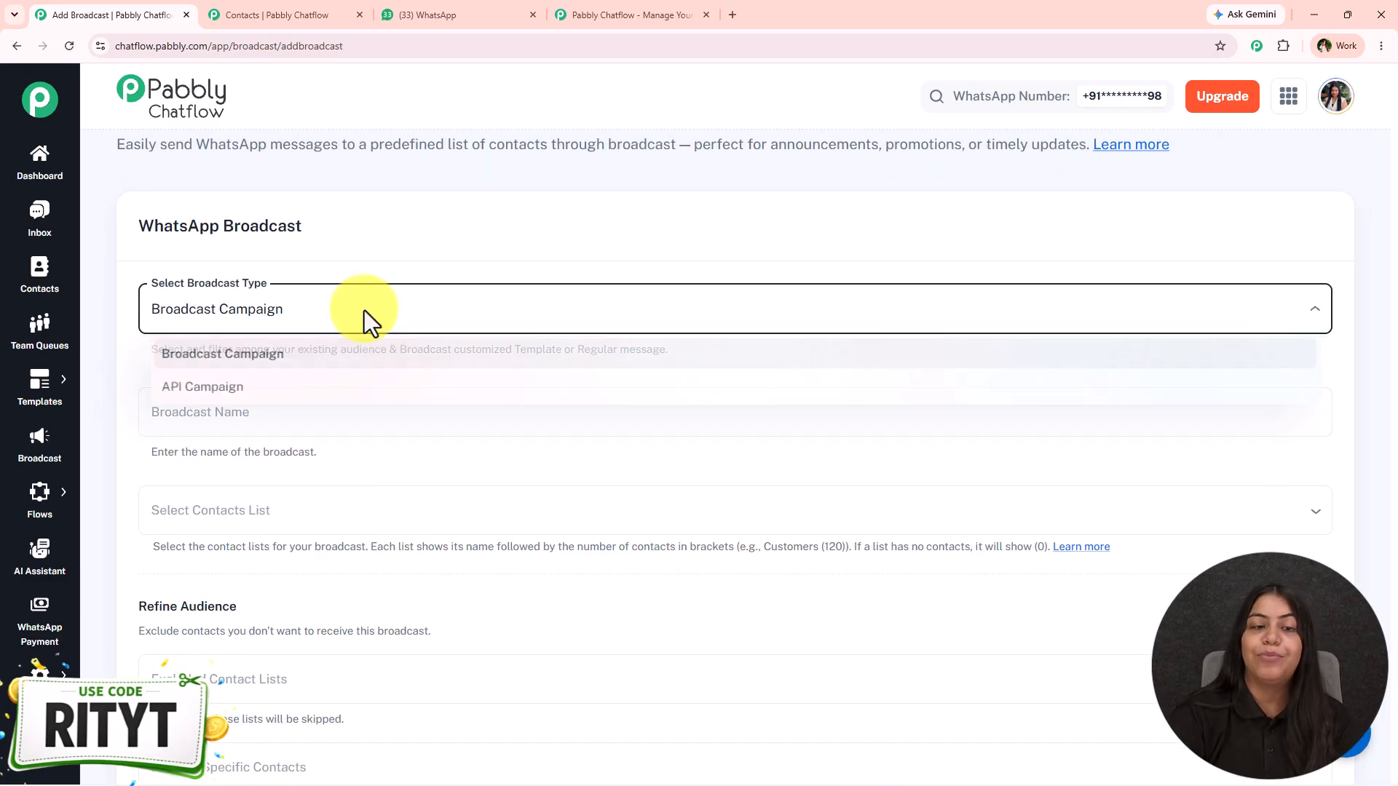
{"action": "left_click", "coordinate": [321, 360]}
Step: Name the broadcast "Membership Renewal Reminder", copying the heading from the sample message in the WhatsApp chat
{"action": "left_click", "coordinate": [292, 402]}
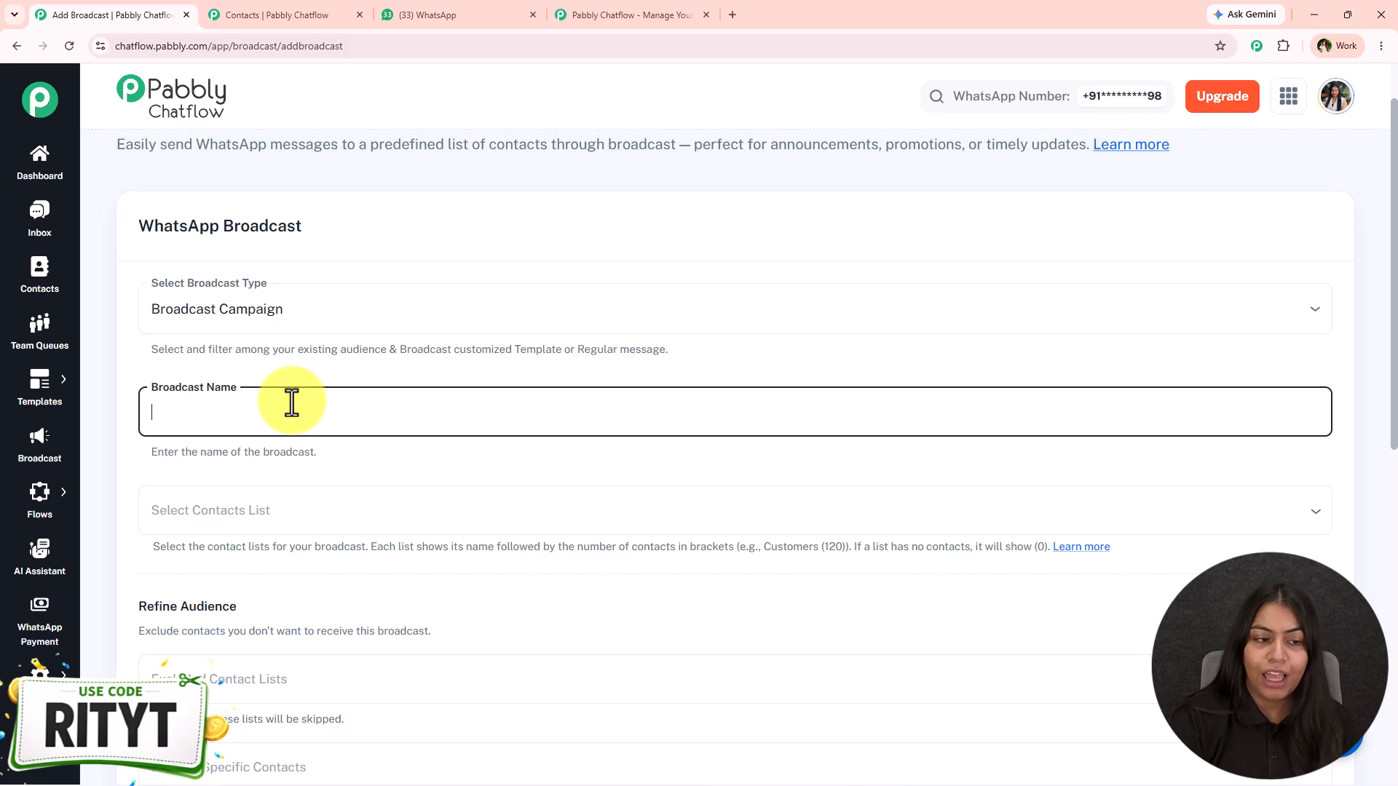
{"action": "left_click", "coordinate": [444, 16]}
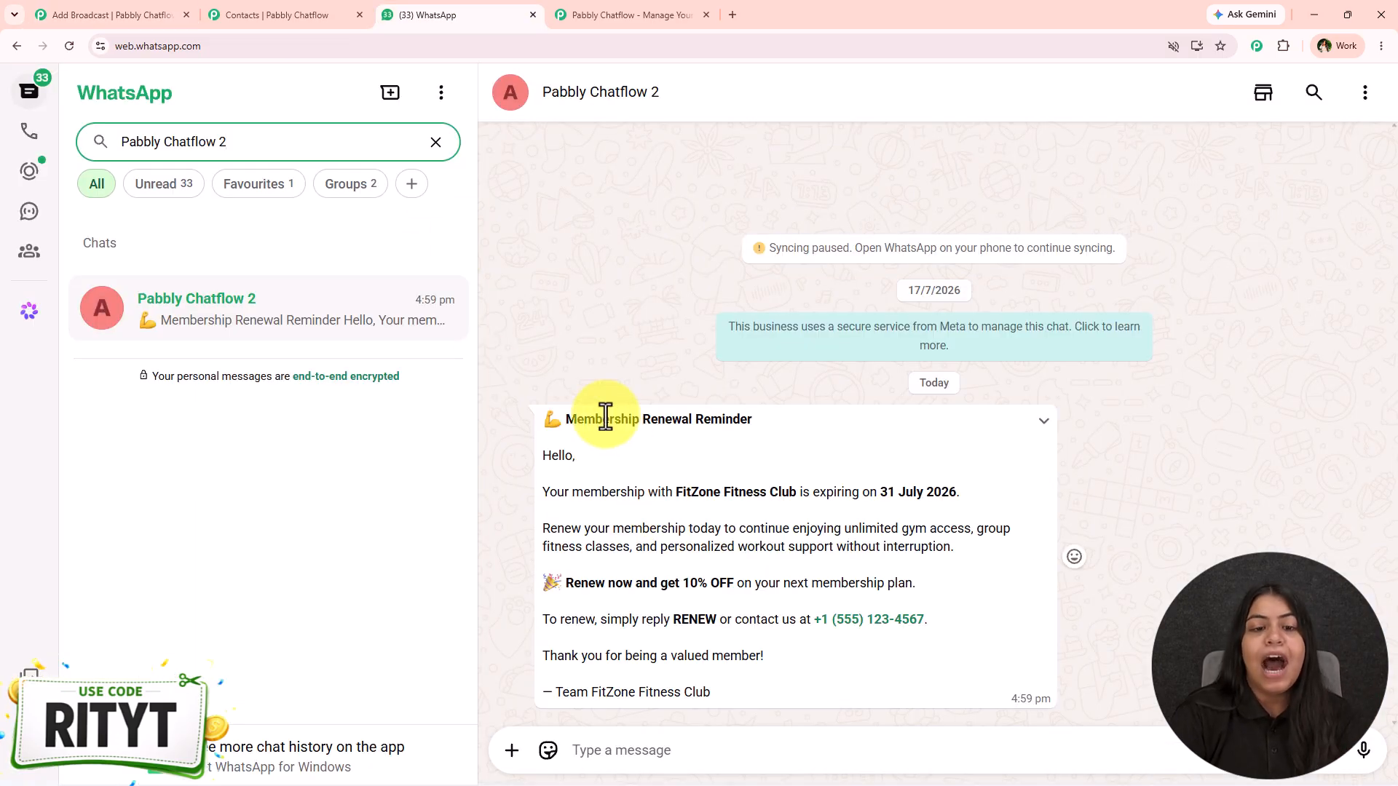
{"action": "left_click_drag", "start_coordinate": [570, 418], "coordinate": [820, 428]}
{"action": "key", "text": "ctrl+c"}
{"action": "left_click", "coordinate": [63, 4]}
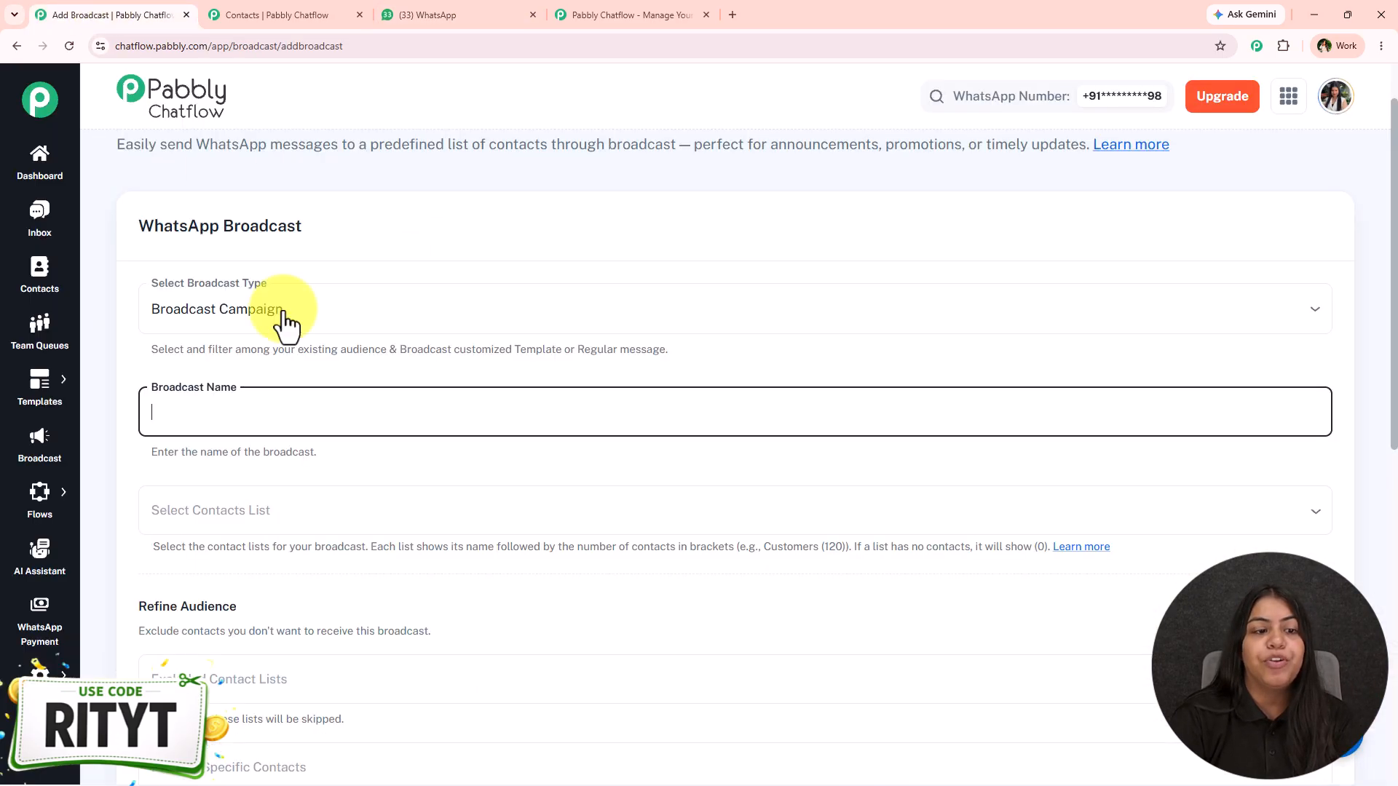
{"action": "key", "text": "ctrl+v"}
Step: Choose the Daily Updates list as the broadcast's contact list
{"action": "scroll", "coordinate": [368, 509], "scroll_direction": "down", "scroll_amount": 2}
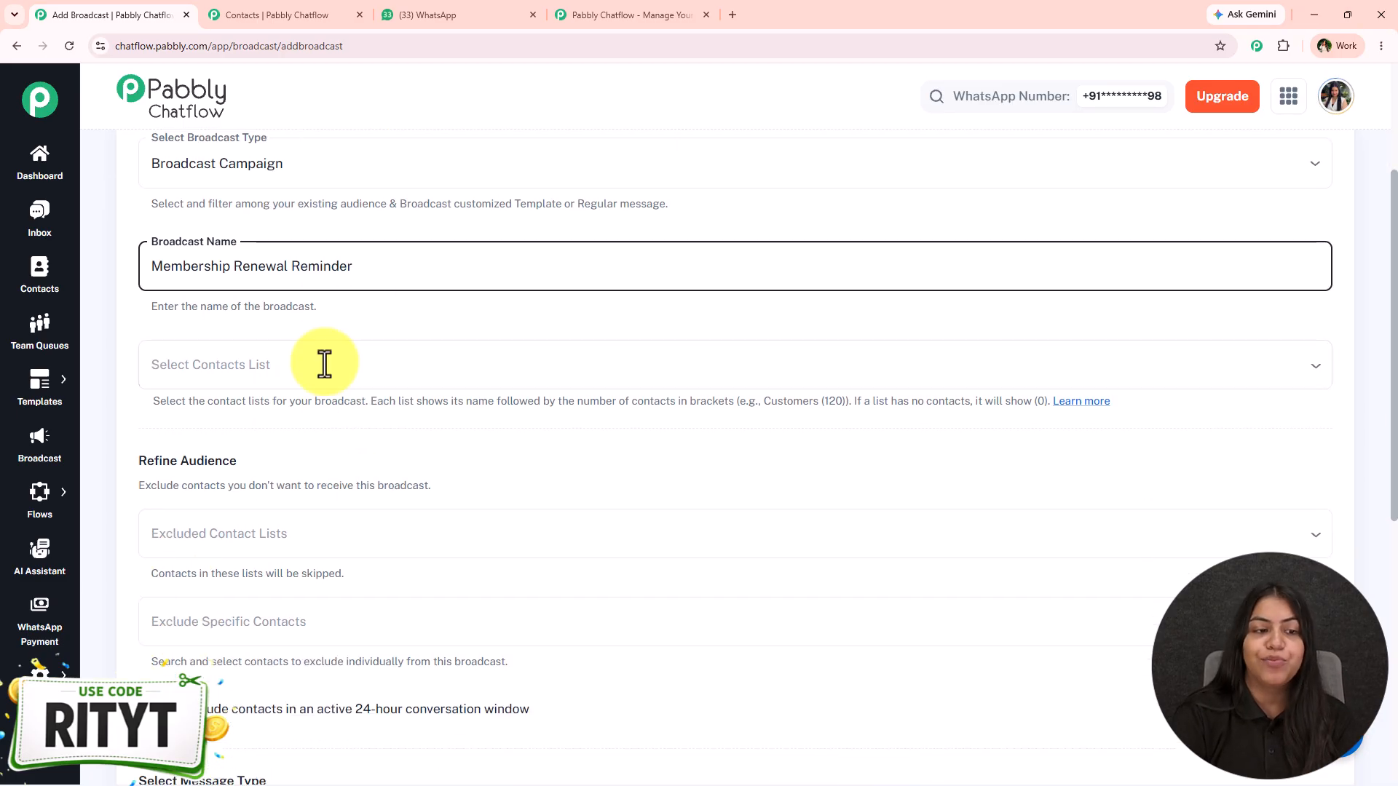
{"action": "left_click", "coordinate": [324, 364]}
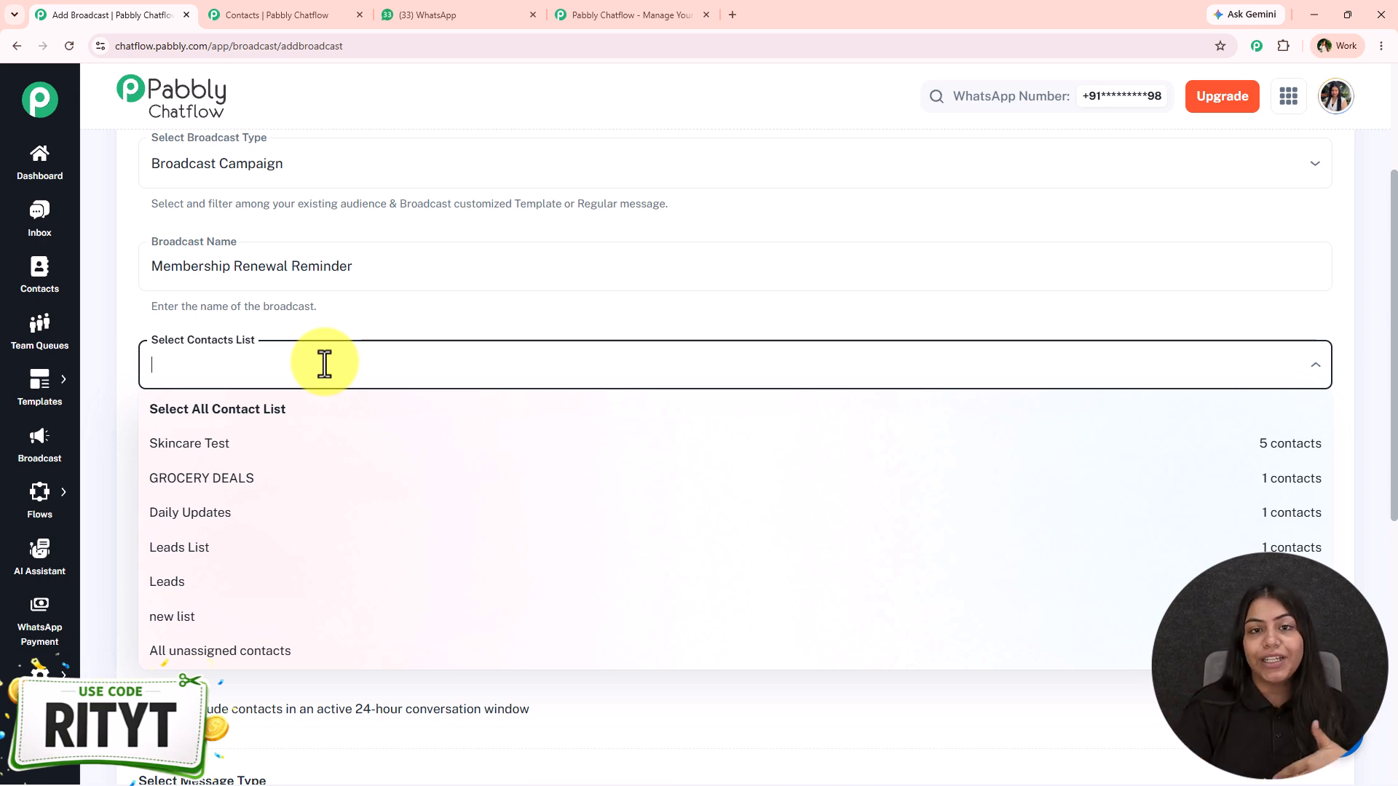
{"action": "left_click", "coordinate": [417, 15]}
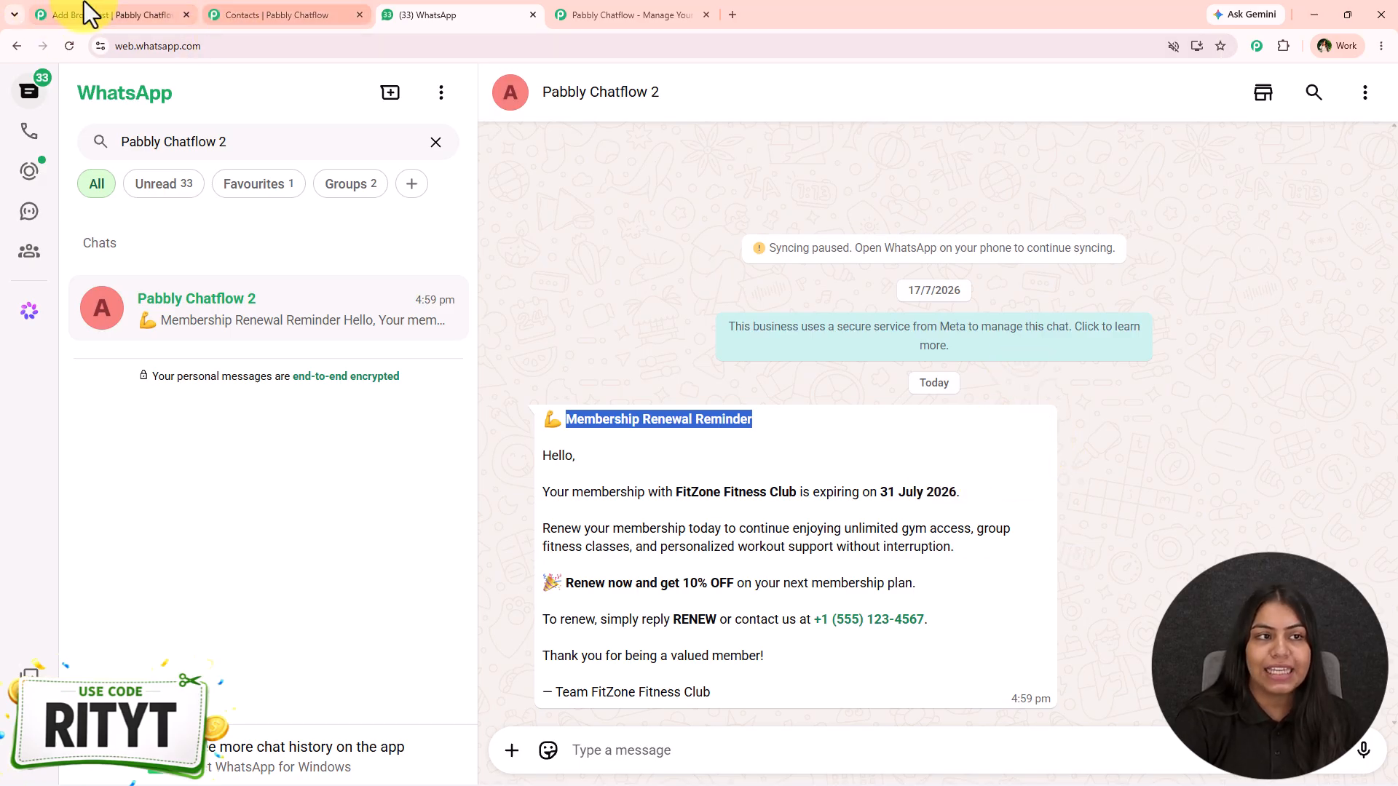
{"action": "left_click", "coordinate": [110, 14]}
{"action": "left_click", "coordinate": [459, 368]}
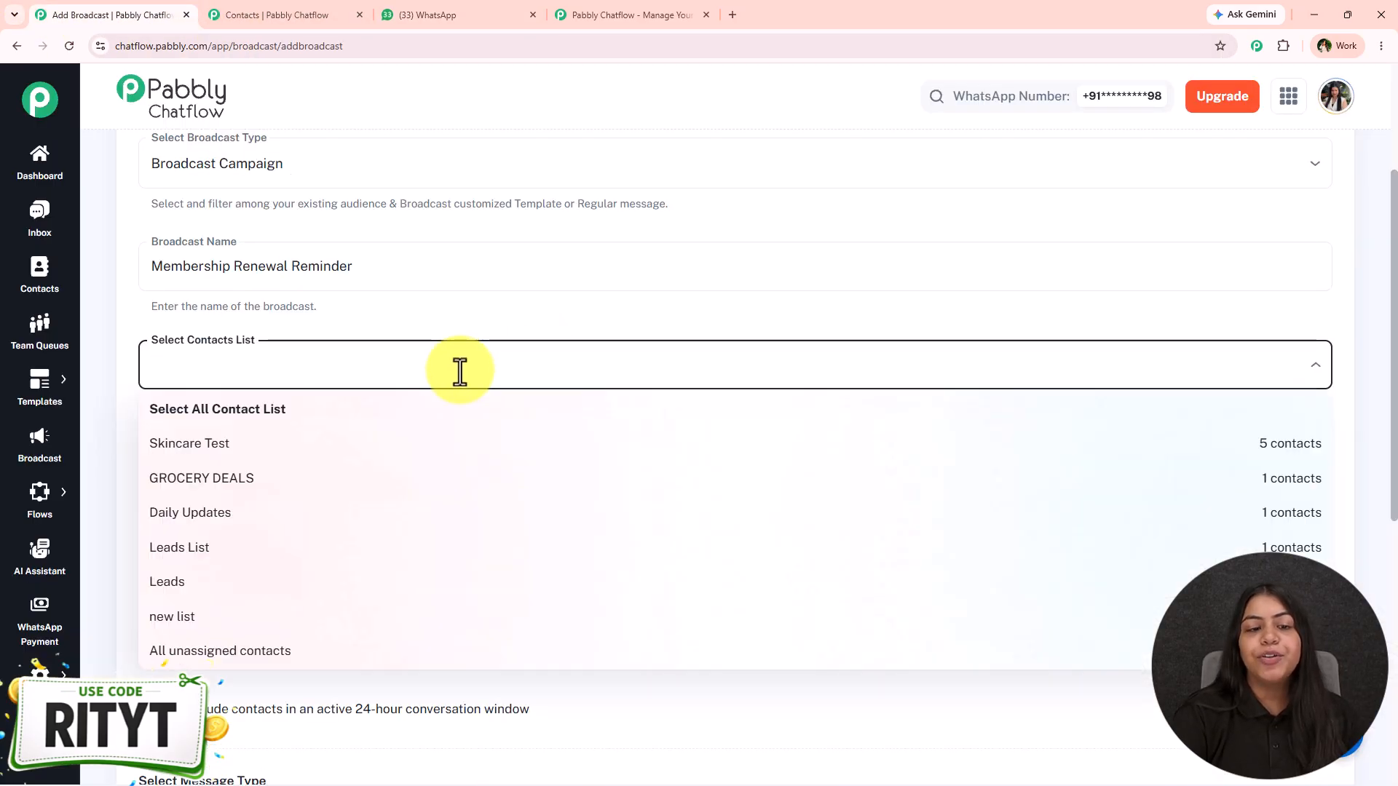
{"action": "left_click", "coordinate": [227, 514]}
{"action": "left_click", "coordinate": [452, 309]}
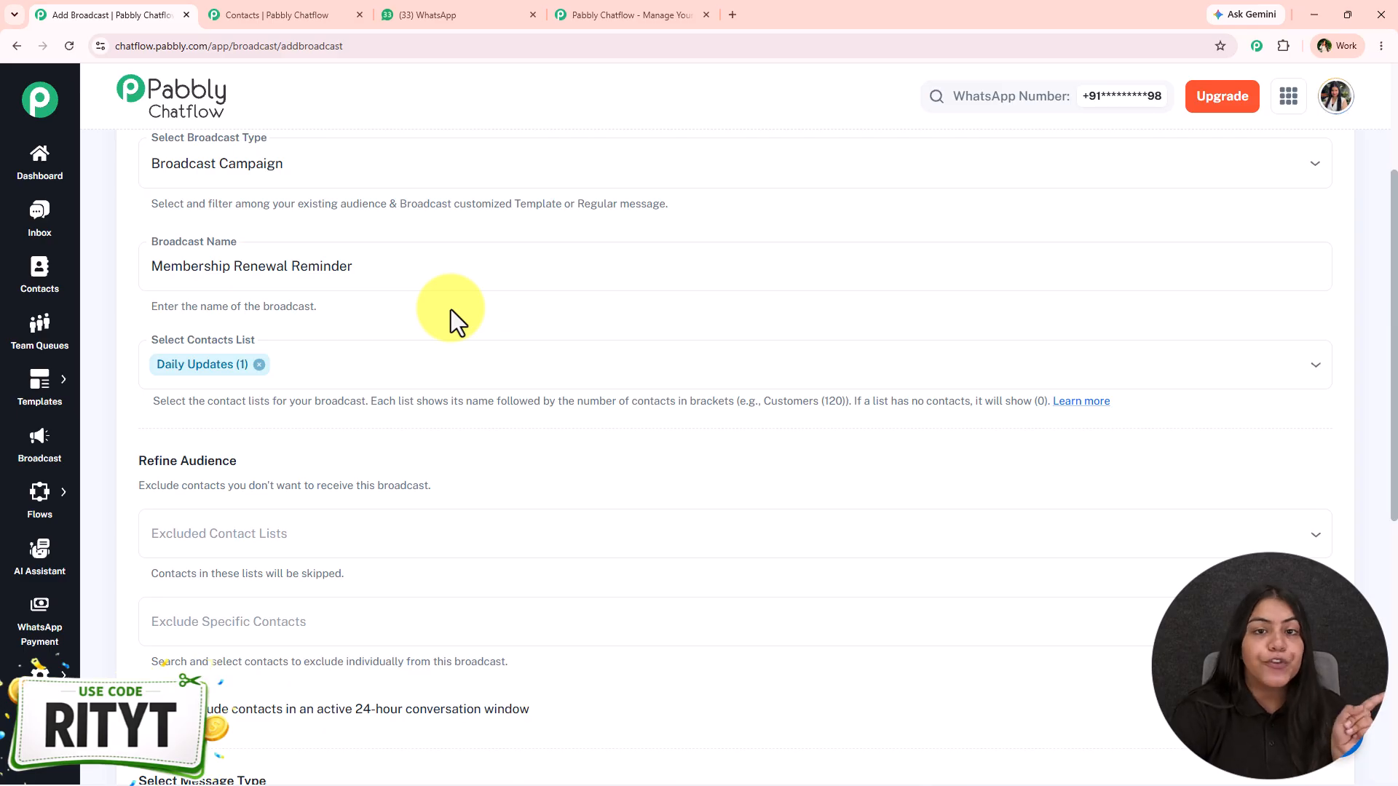
Step: Review the existing lists on the Contacts page and select all contact lists for the broadcast
{"action": "left_click", "coordinate": [294, 14]}
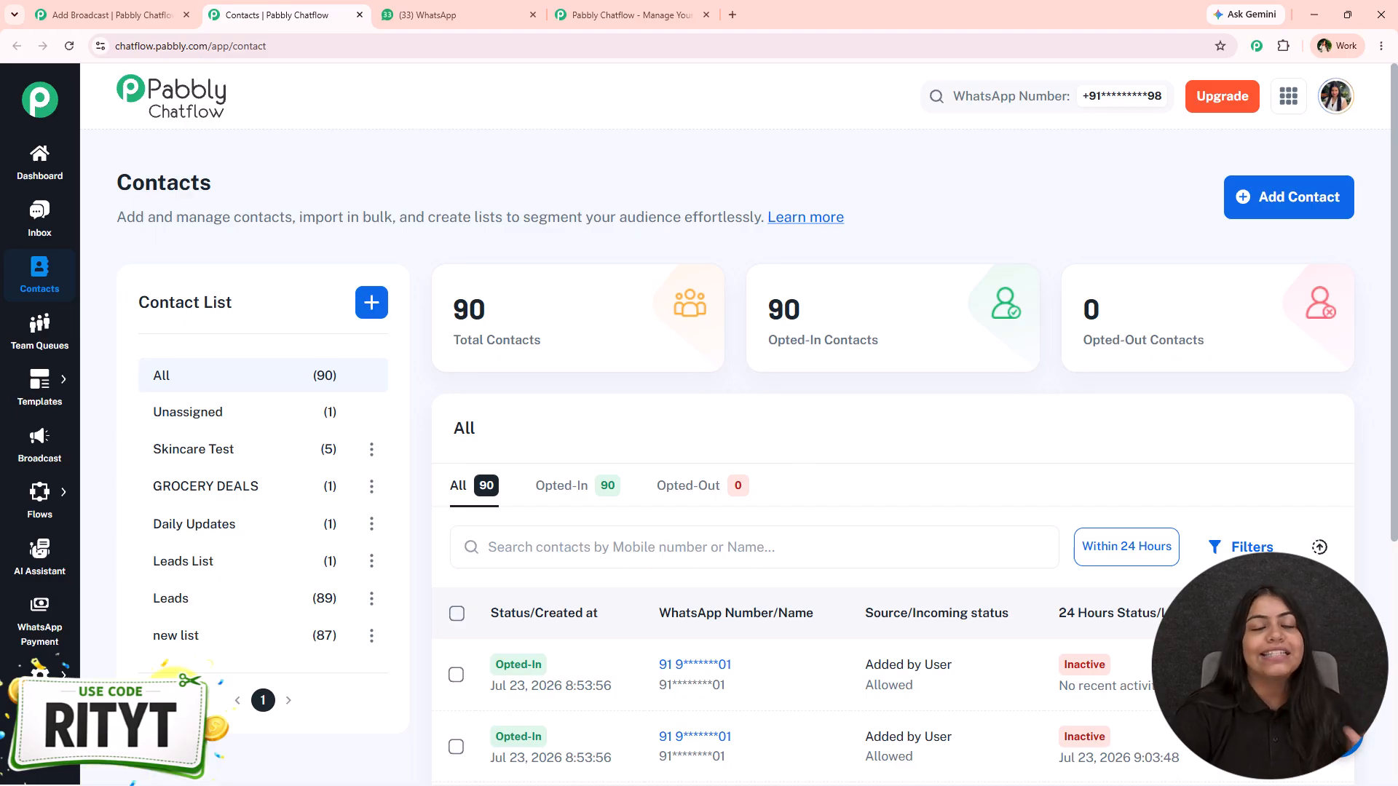
{"action": "left_click", "coordinate": [142, 3]}
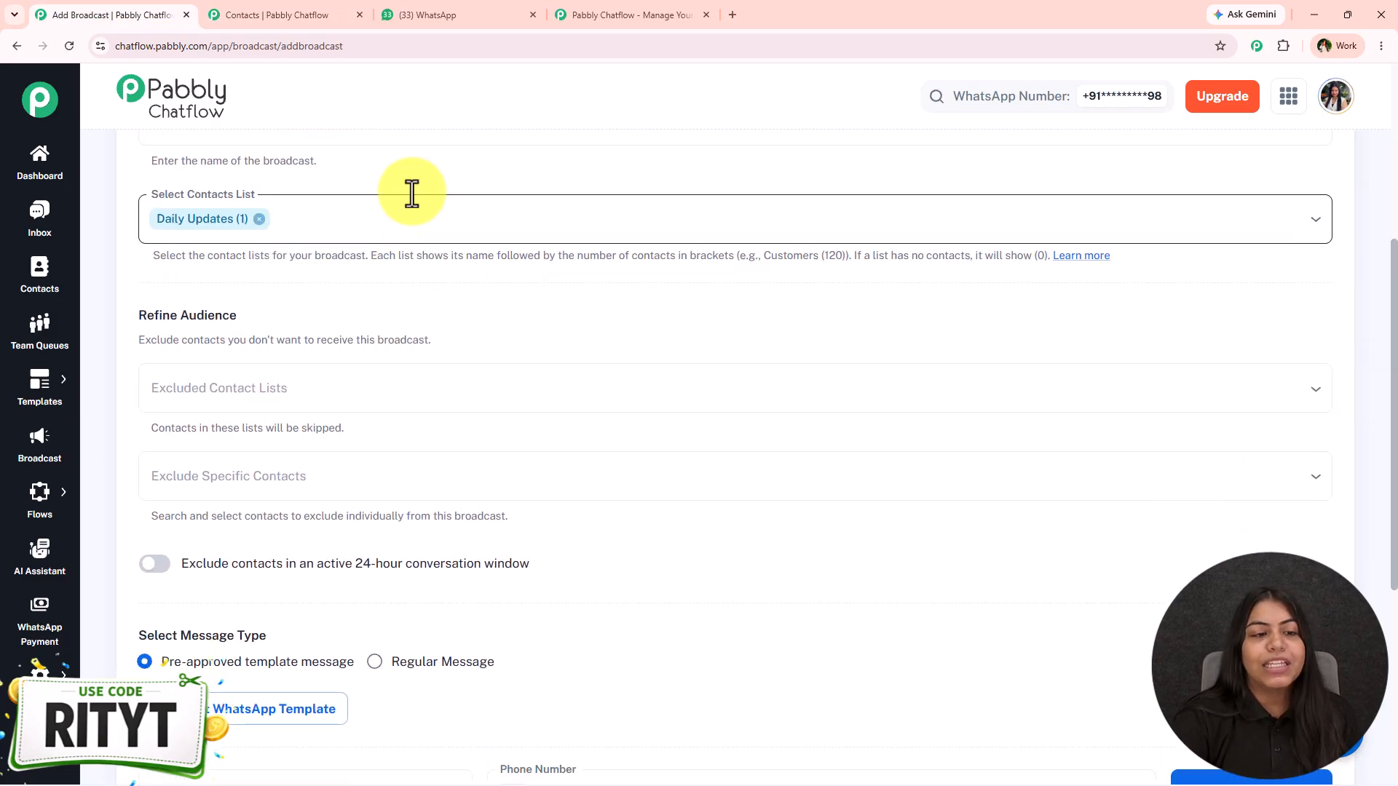
{"action": "left_click", "coordinate": [287, 218]}
{"action": "left_click", "coordinate": [291, 266]}
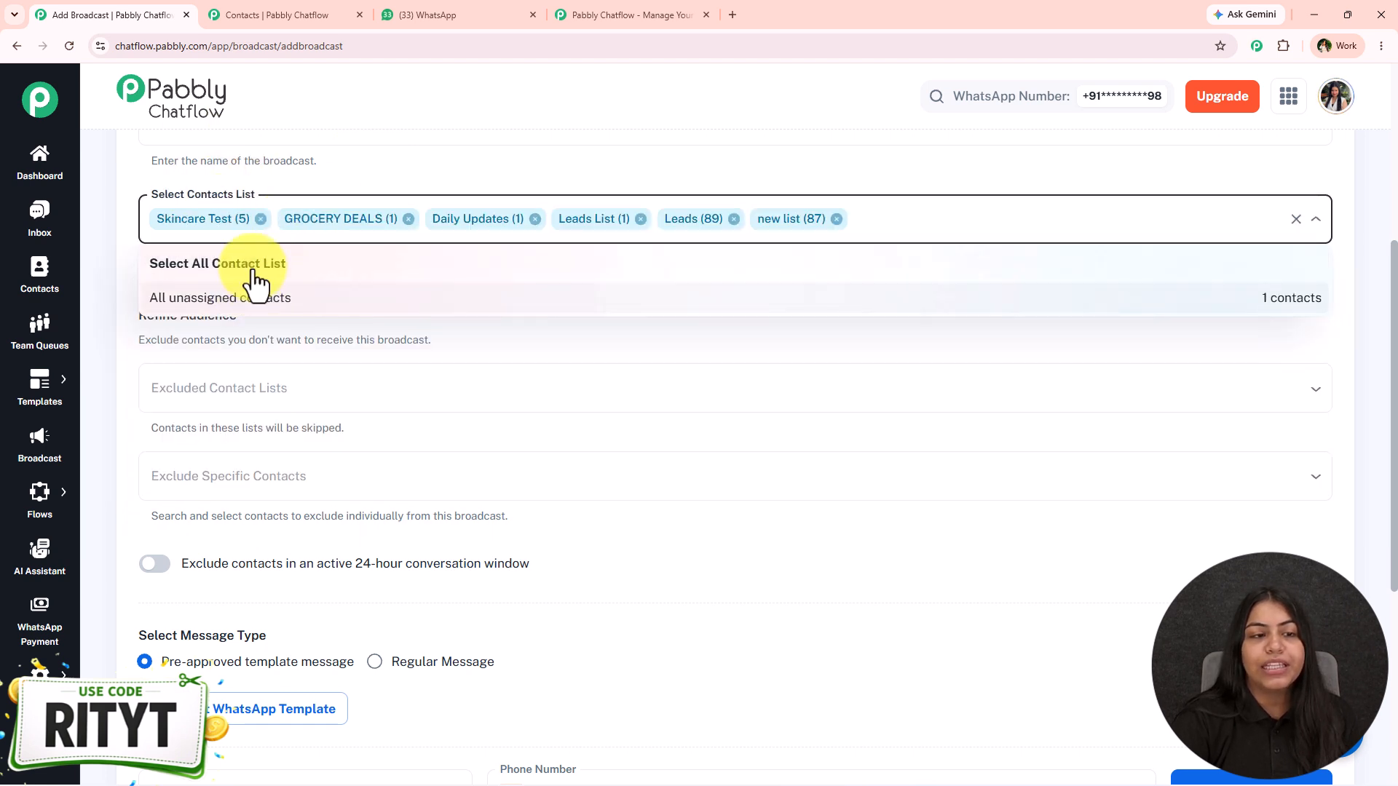
Step: Remove all the selected contact lists from the broadcast one by one
{"action": "left_click", "coordinate": [836, 218]}
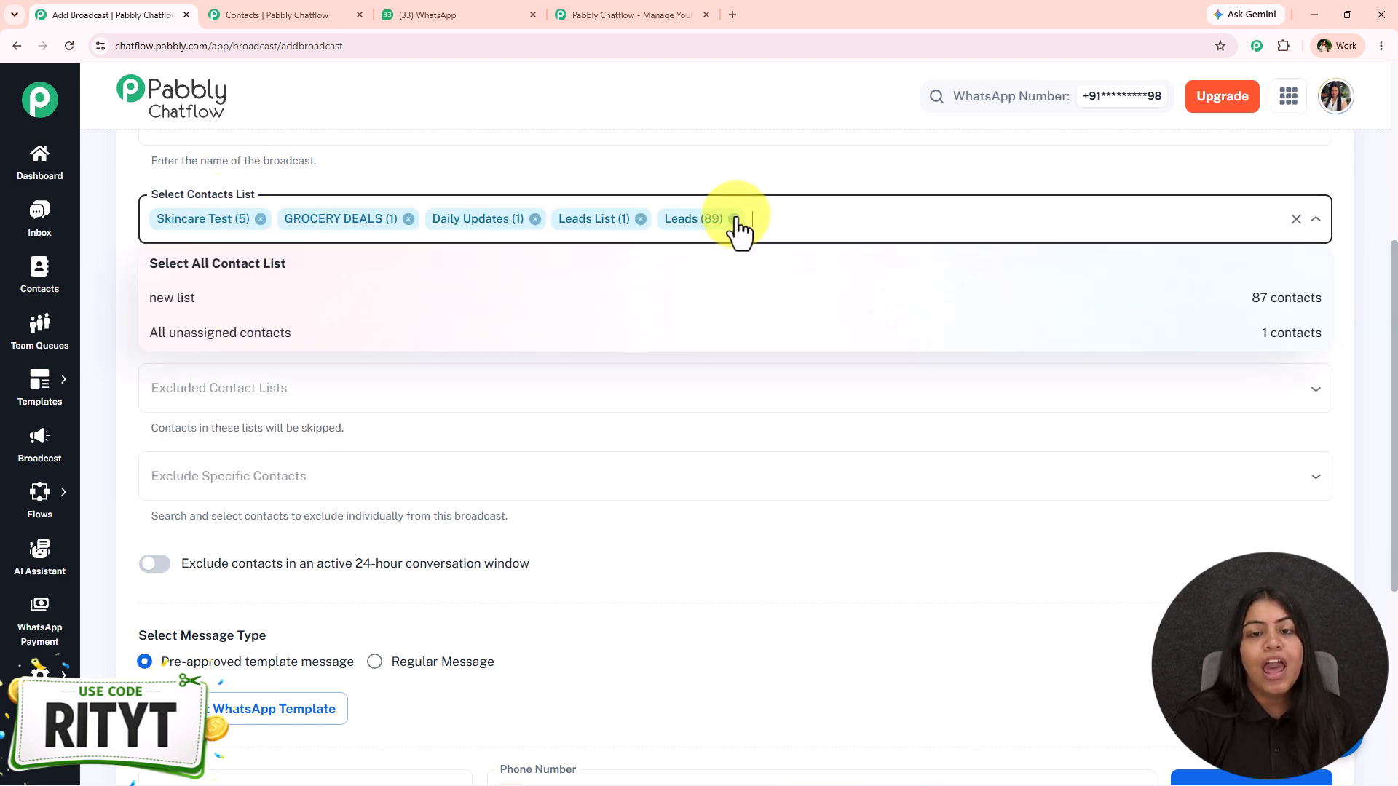
{"action": "left_click", "coordinate": [733, 218]}
{"action": "left_click", "coordinate": [640, 219]}
{"action": "left_click", "coordinate": [535, 218]}
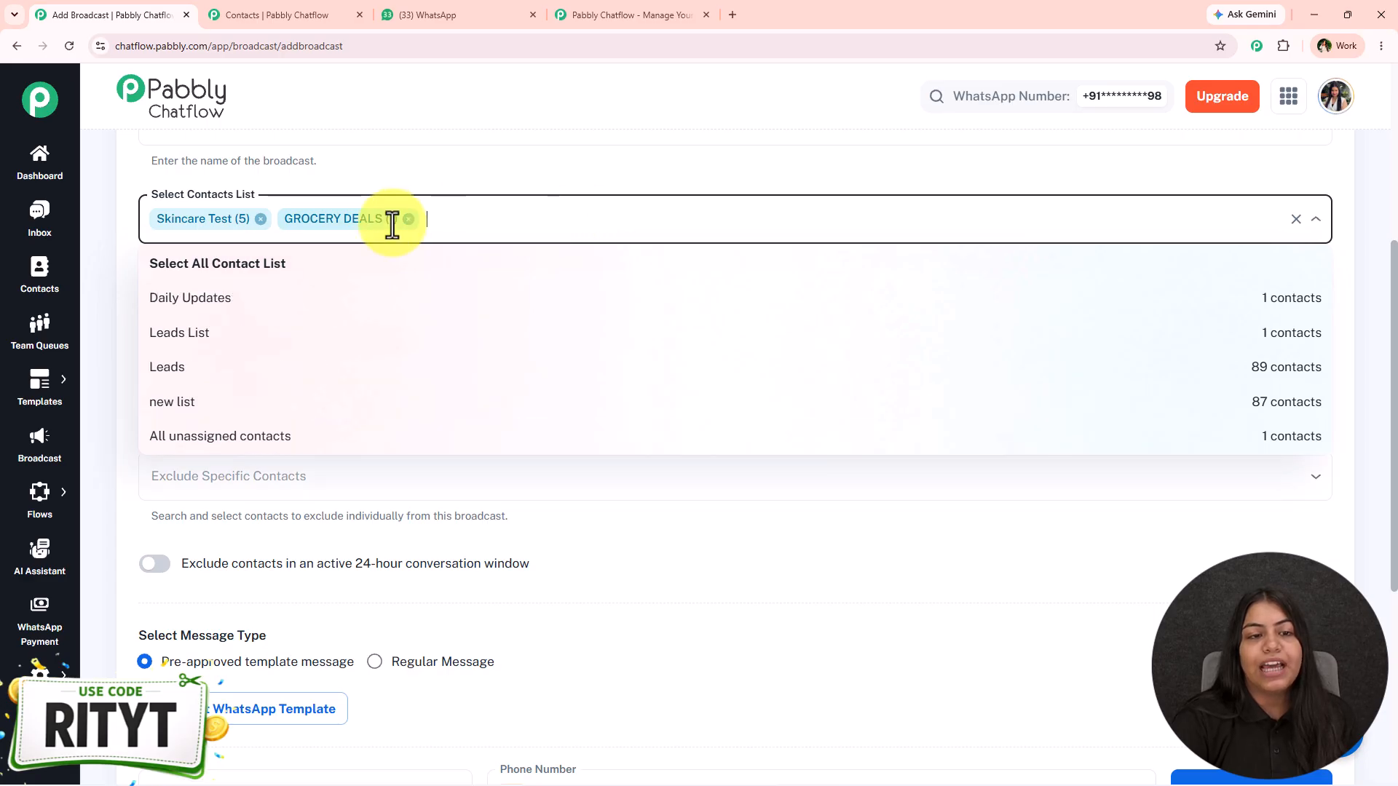
{"action": "left_click", "coordinate": [408, 219]}
{"action": "left_click", "coordinate": [260, 218]}
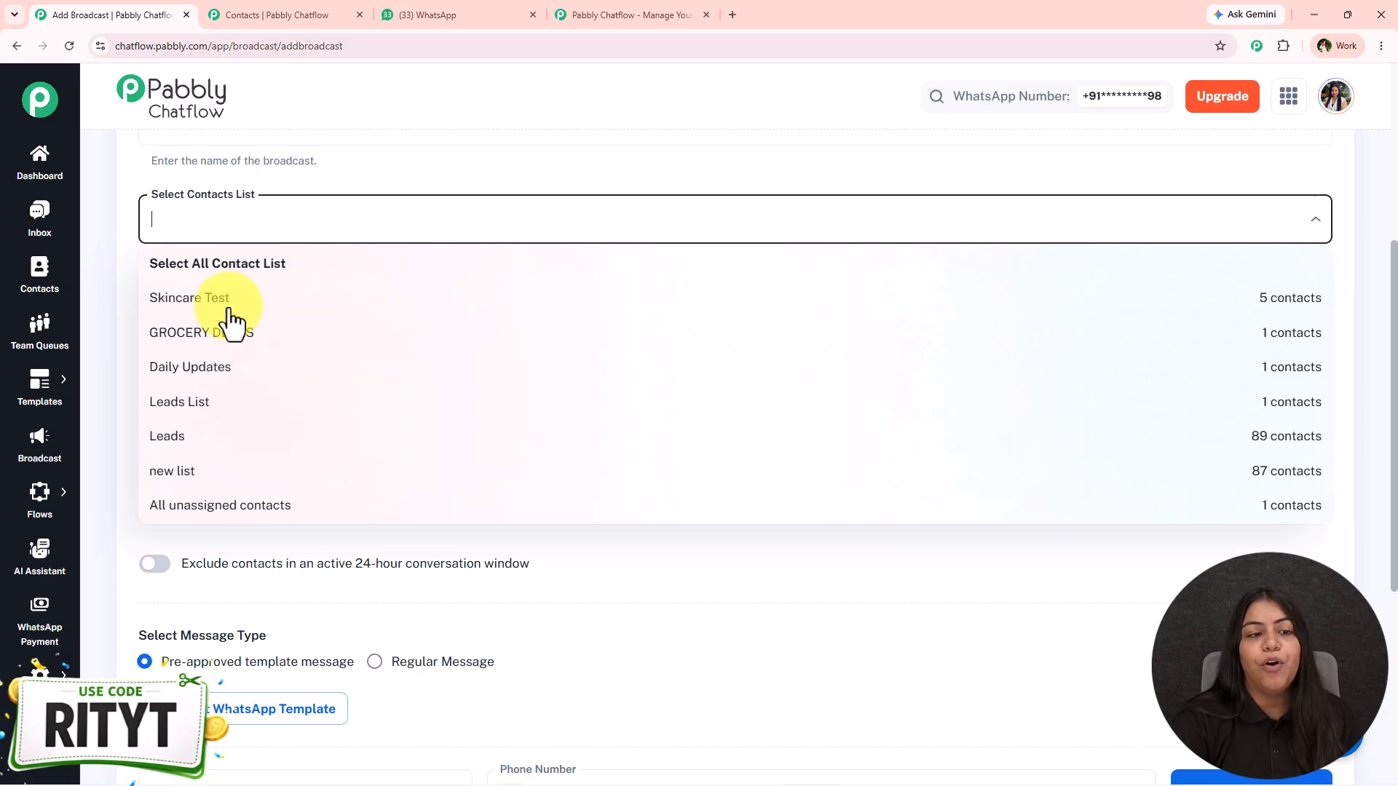
Step: Select only the Daily Updates list as the audience of the broadcast
{"action": "left_click", "coordinate": [192, 367]}
{"action": "left_click", "coordinate": [395, 181]}
{"action": "scroll", "coordinate": [364, 233], "scroll_direction": "down", "scroll_amount": 1}
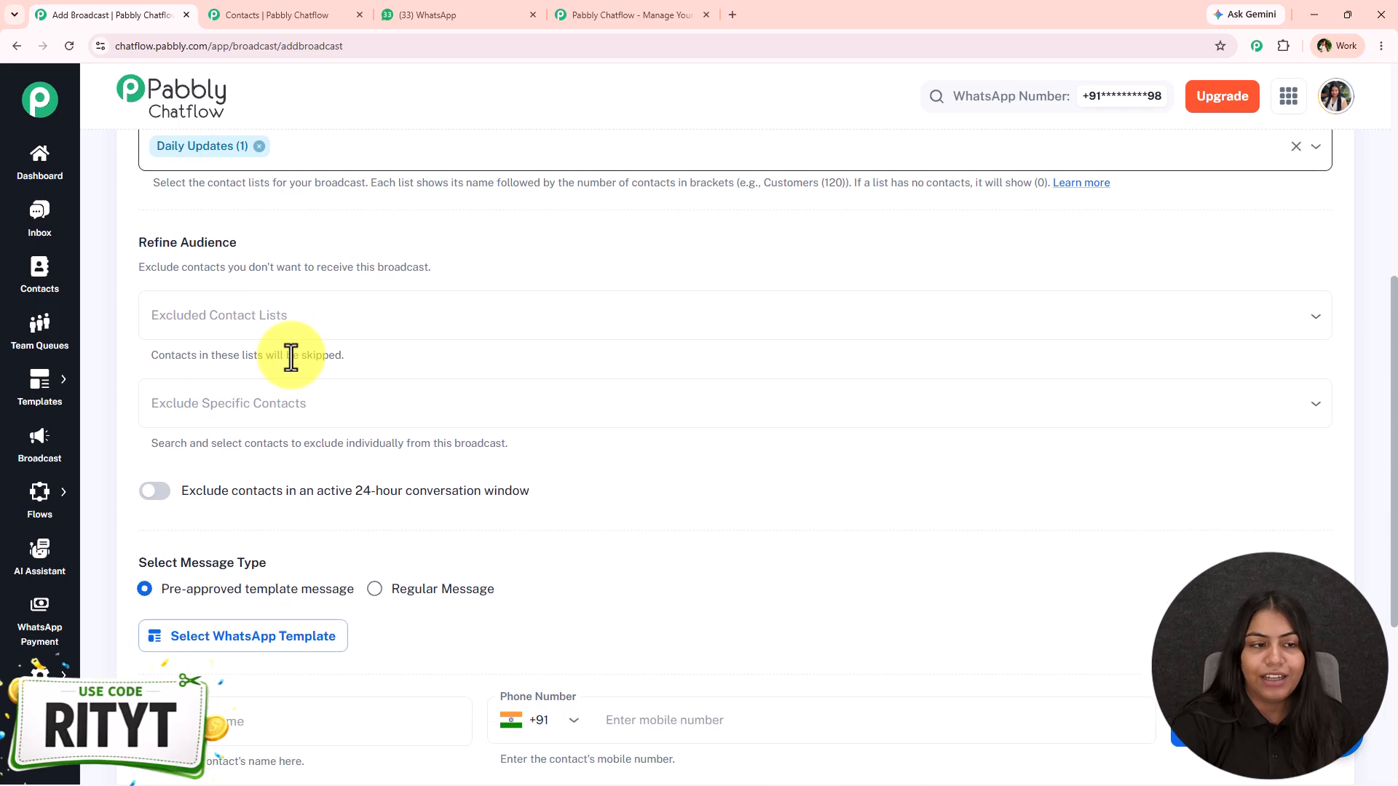
Step: Exclude the Skincare Test, GROCERY DEALS, Leads List, Leads, new list and All unassigned contacts lists from the broadcast
{"action": "scroll", "coordinate": [292, 364], "scroll_direction": "down", "scroll_amount": 1}
{"action": "left_click", "coordinate": [253, 243]}
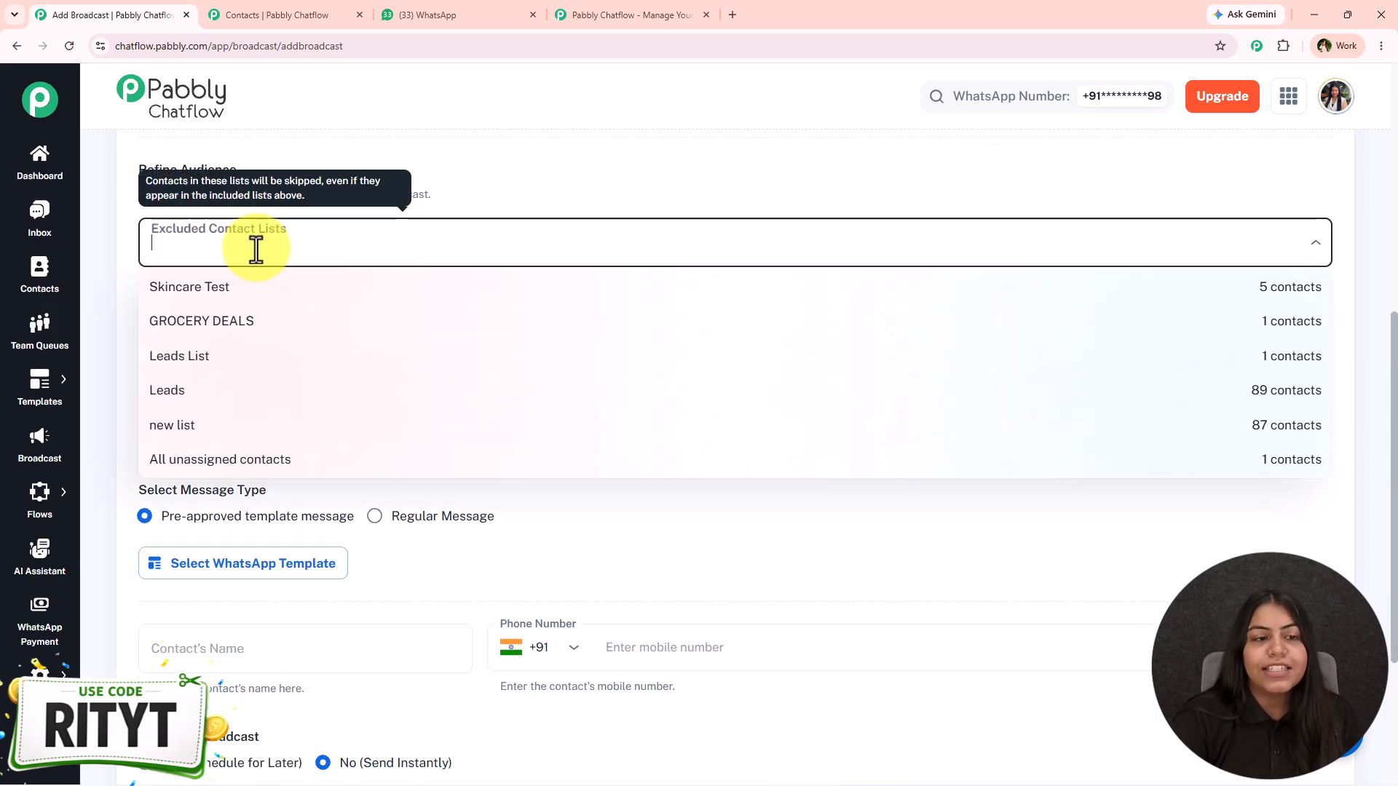
{"action": "left_click", "coordinate": [268, 300]}
{"action": "left_click", "coordinate": [268, 300]}
{"action": "left_click", "coordinate": [268, 300]}
{"action": "left_click", "coordinate": [268, 300]}
{"action": "left_click", "coordinate": [268, 300]}
{"action": "left_click", "coordinate": [268, 300]}
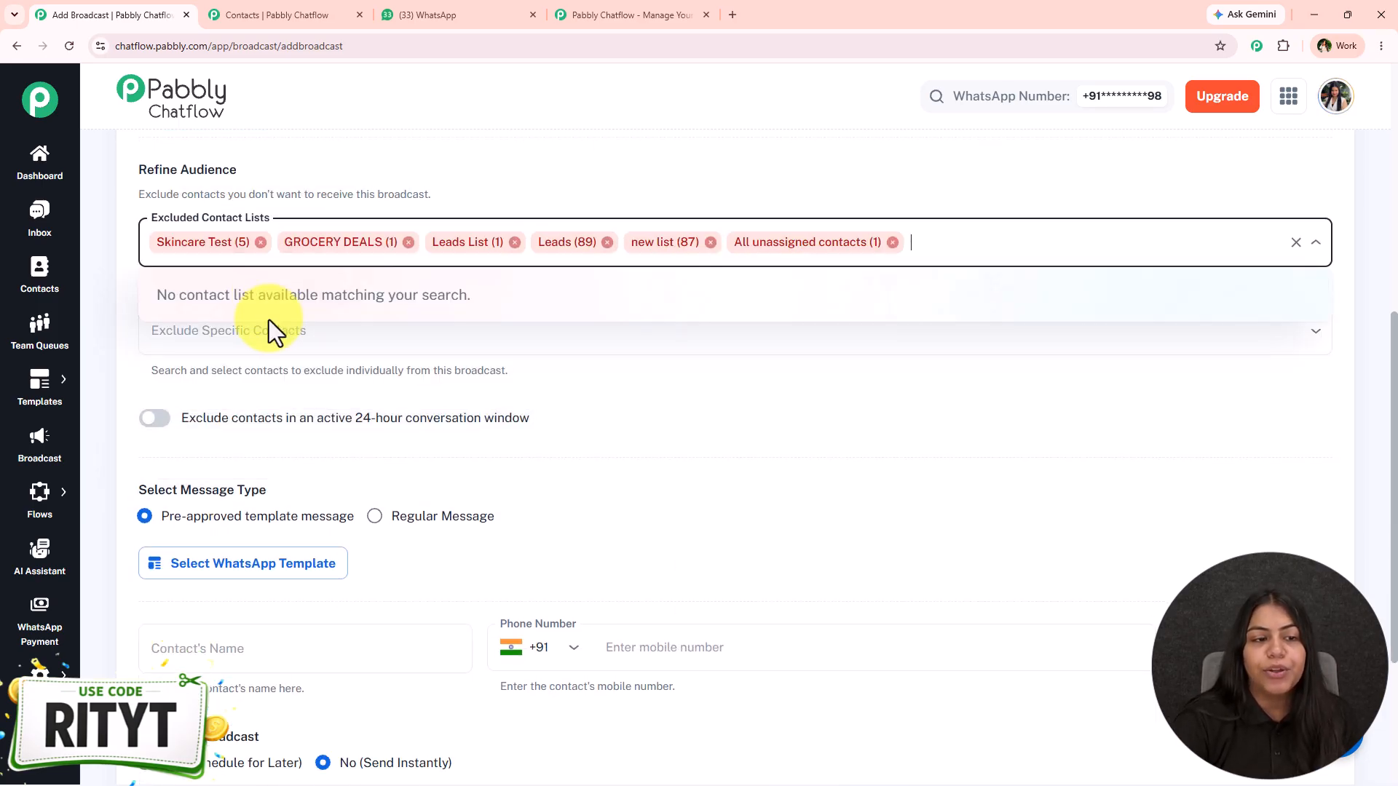
Step: Exclude the five specific contacts offered under Exclude Specific Contacts from the broadcast
{"action": "left_click", "coordinate": [274, 335]}
{"action": "left_click", "coordinate": [251, 379]}
{"action": "left_click", "coordinate": [251, 379]}
{"action": "left_click", "coordinate": [251, 378]}
{"action": "left_click", "coordinate": [251, 379]}
{"action": "left_click", "coordinate": [252, 379]}
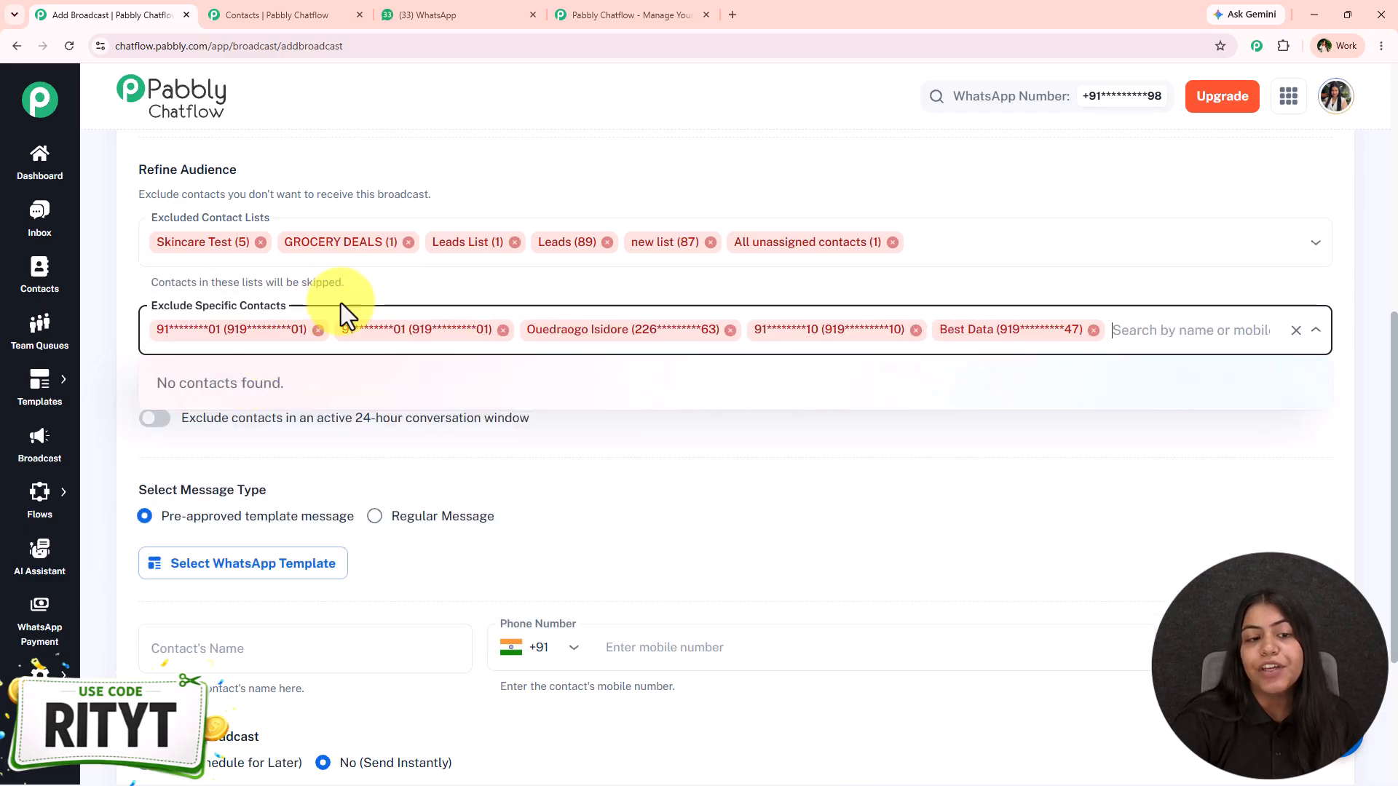
Step: Switch the exclusion of contacts in an active 24-hour conversation window on and off again
{"action": "scroll", "coordinate": [400, 265], "scroll_direction": "down", "scroll_amount": 1}
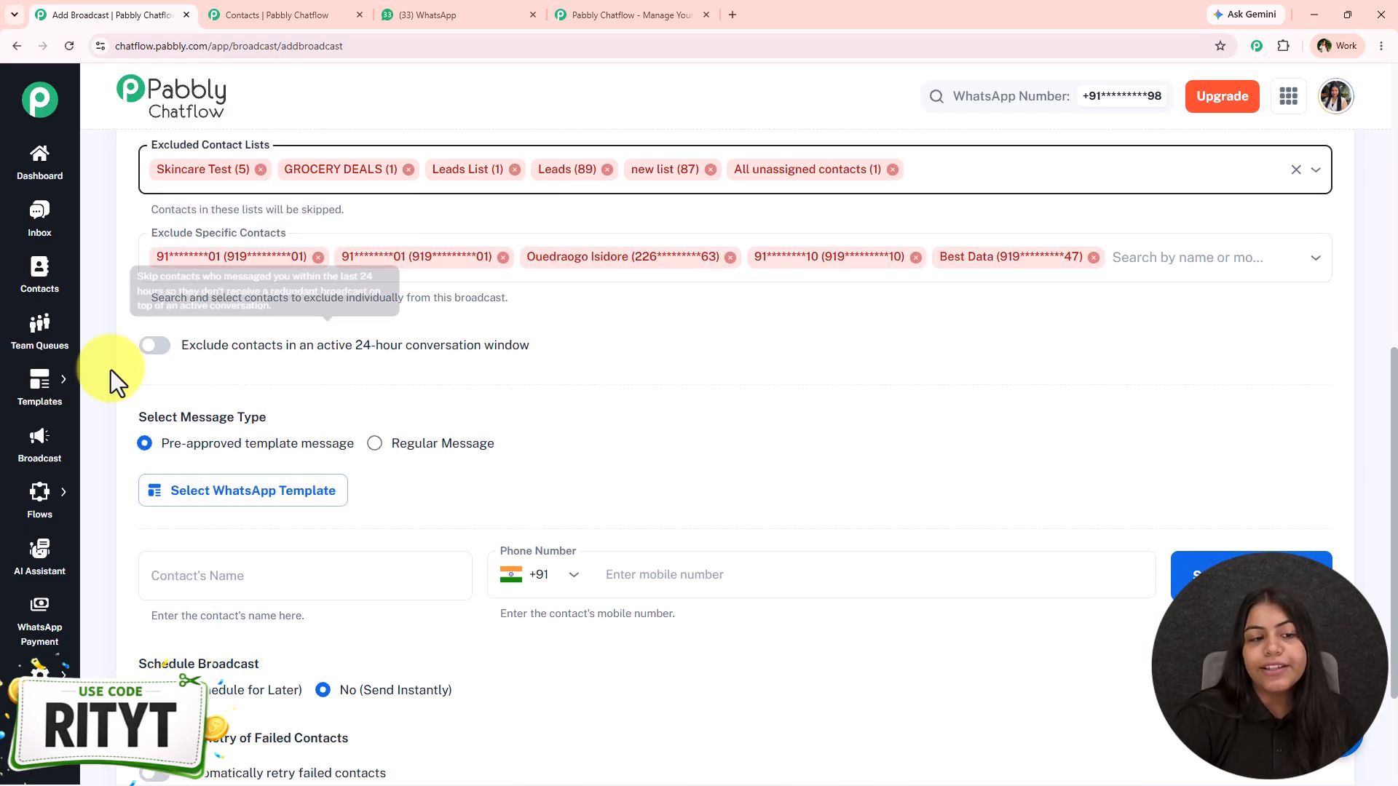
{"action": "left_click", "coordinate": [141, 352]}
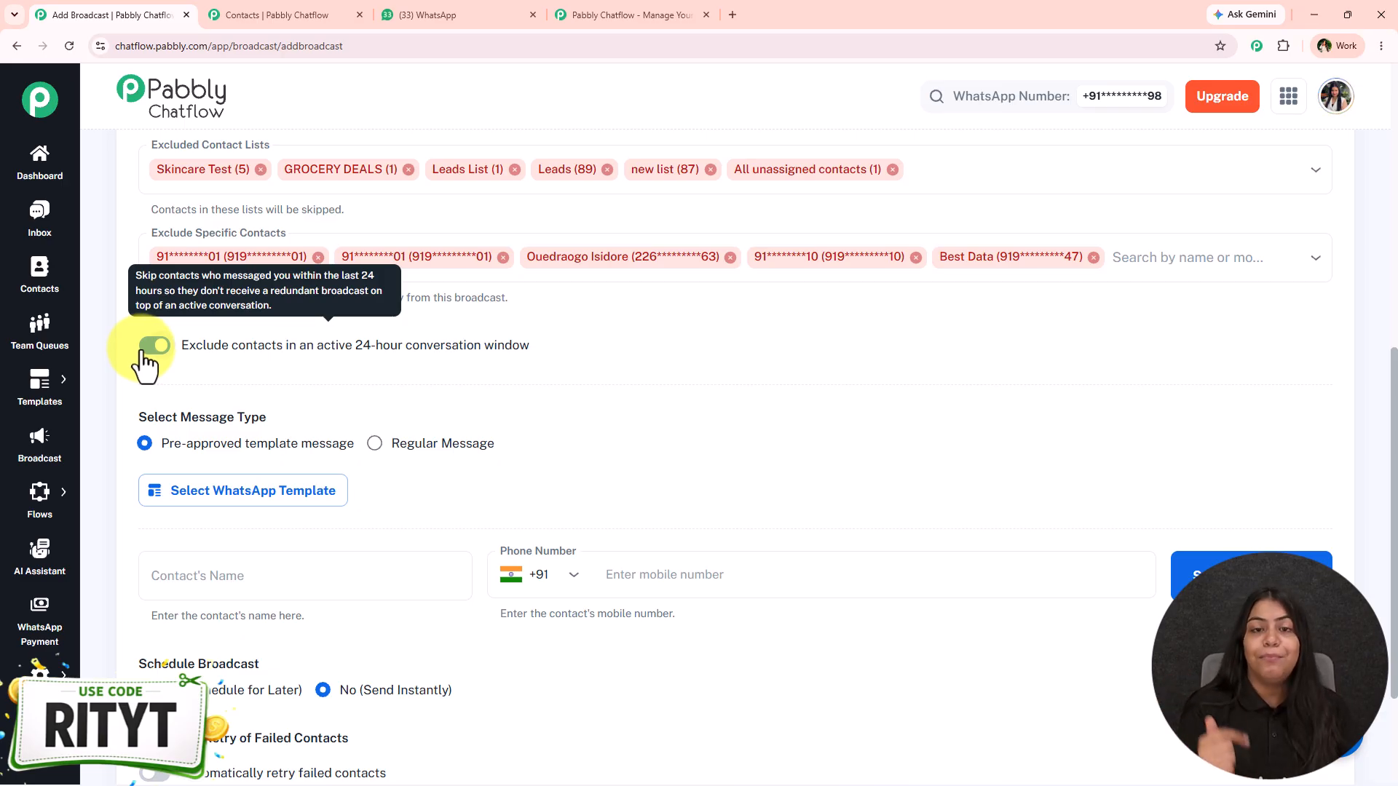
{"action": "left_click", "coordinate": [143, 352]}
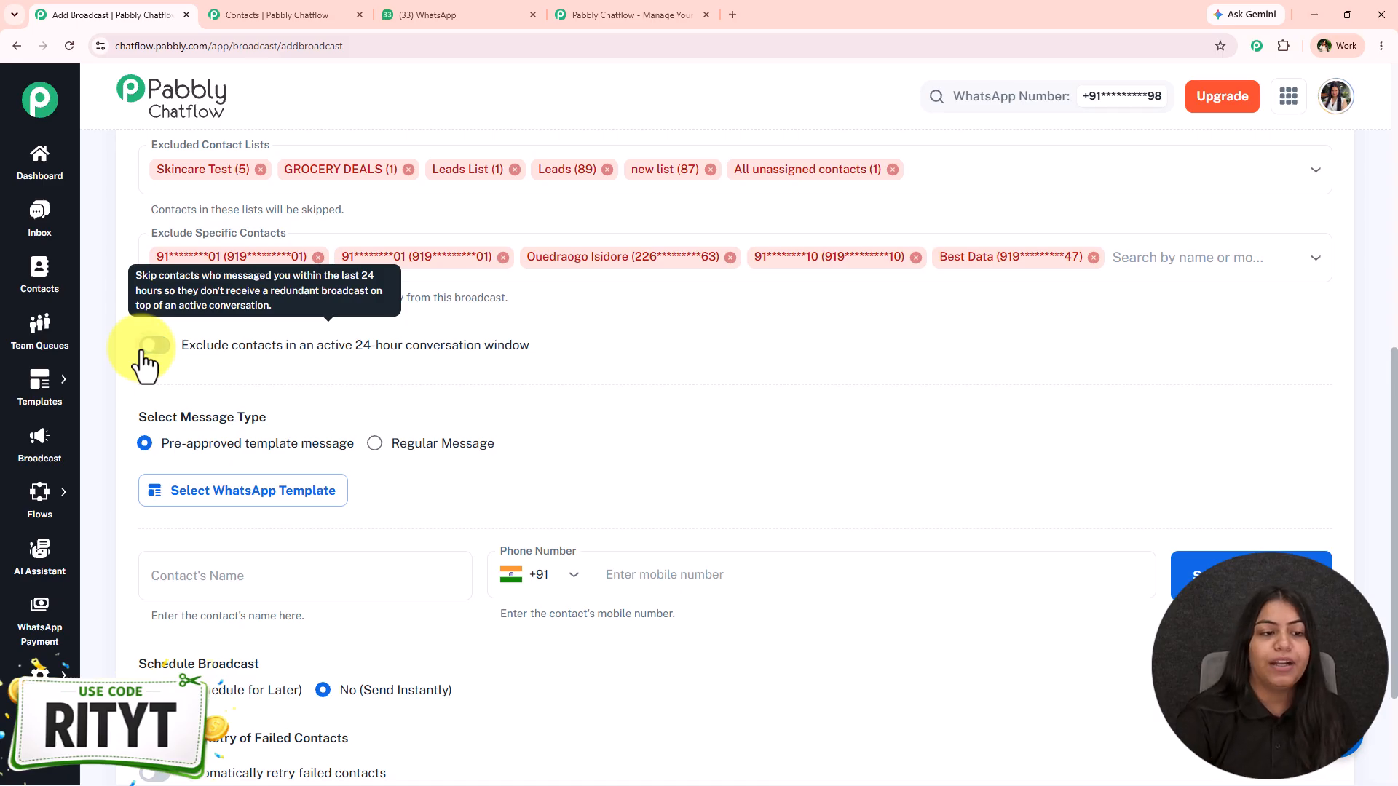
Step: Examine the existing WhatsApp templates and their approval status on the Templates List page
{"action": "scroll", "coordinate": [447, 543], "scroll_direction": "down", "scroll_amount": 2}
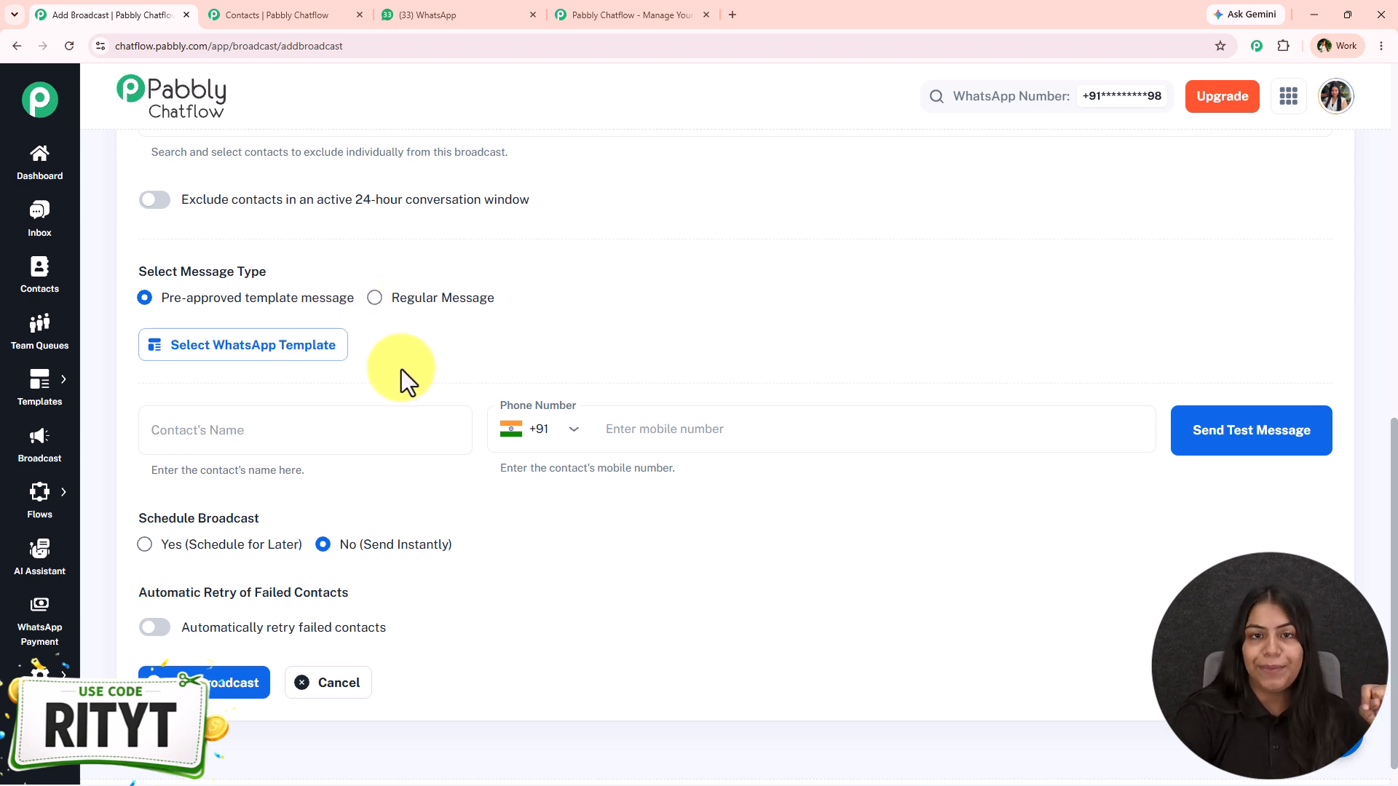
{"action": "left_click", "coordinate": [233, 13]}
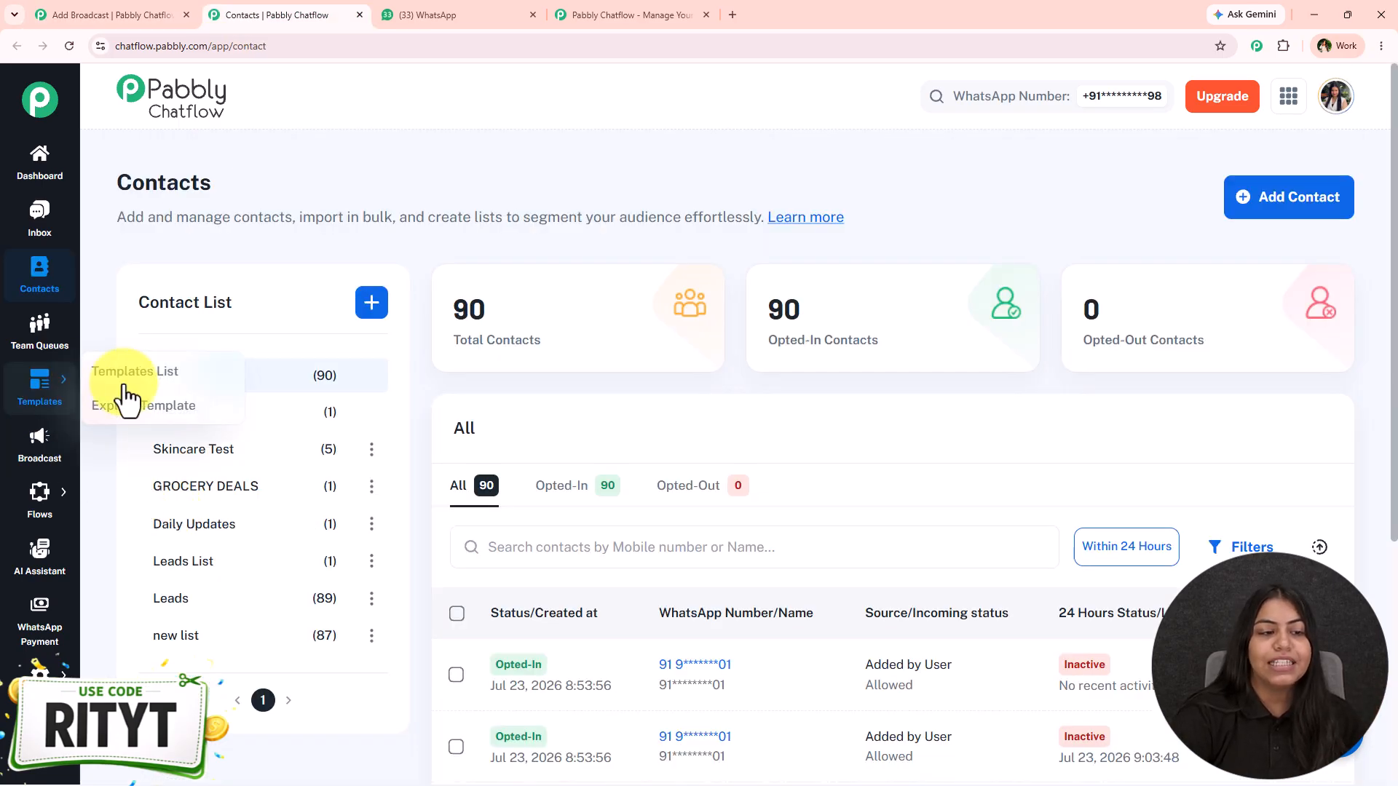
{"action": "left_click", "coordinate": [89, 380]}
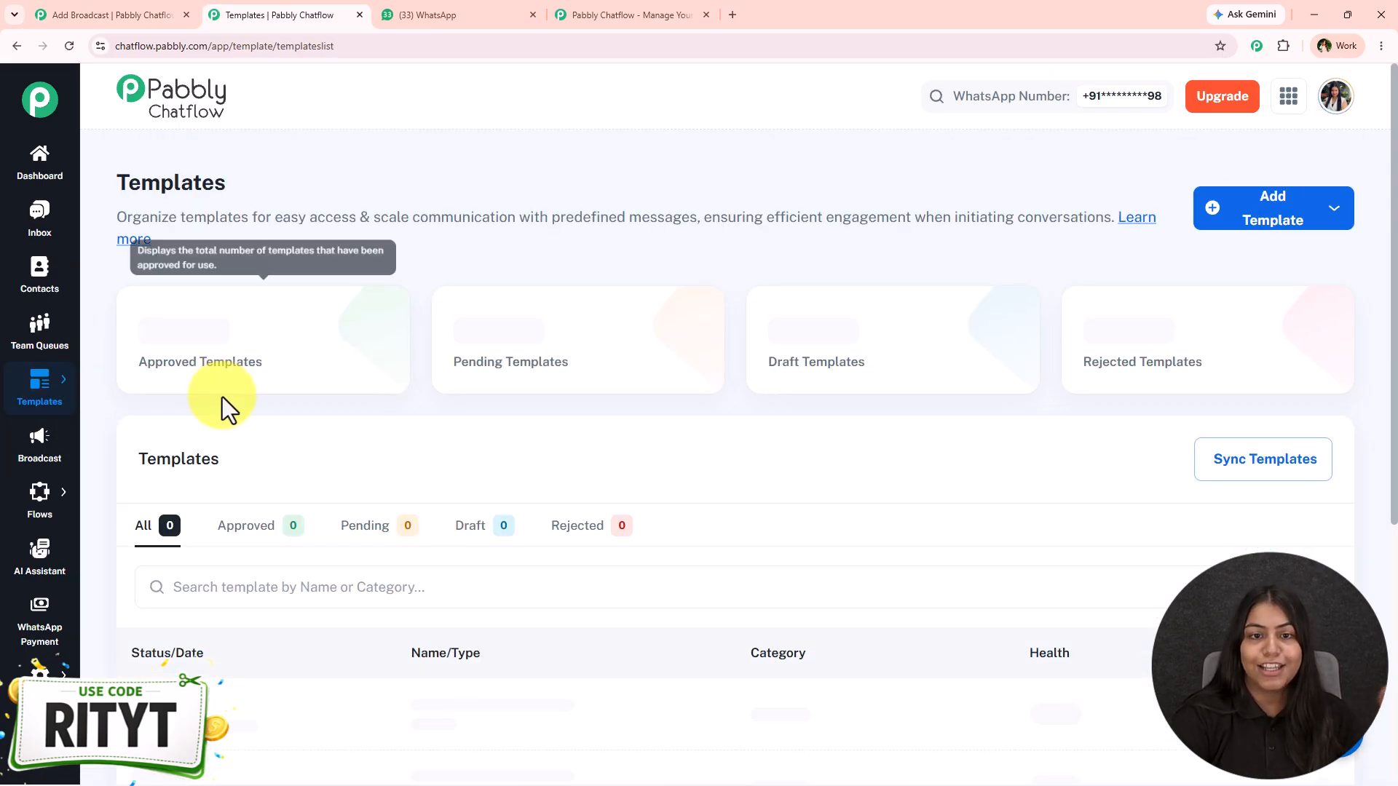
{"action": "scroll", "coordinate": [396, 474], "scroll_direction": "down", "scroll_amount": 4}
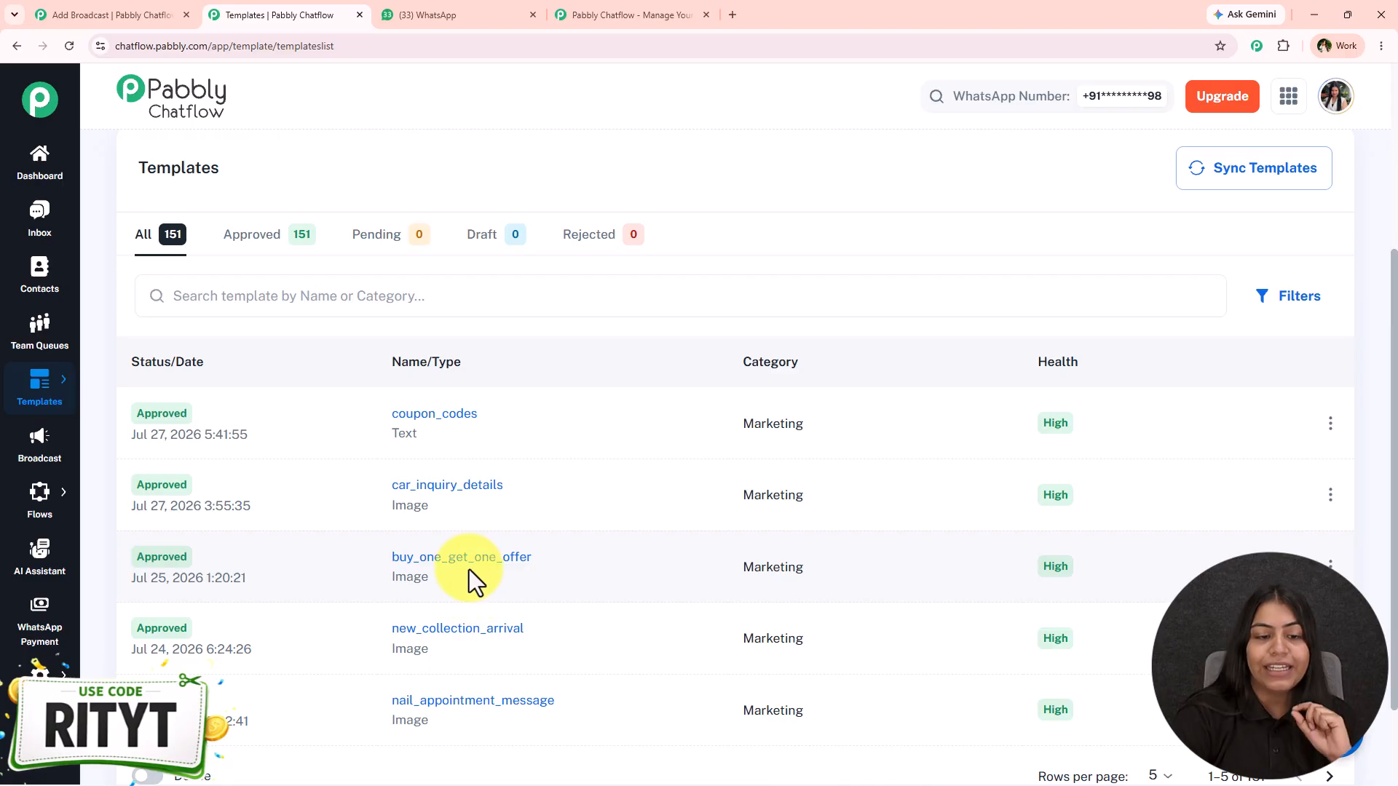
{"action": "scroll", "coordinate": [461, 591], "scroll_direction": "up", "scroll_amount": 4}
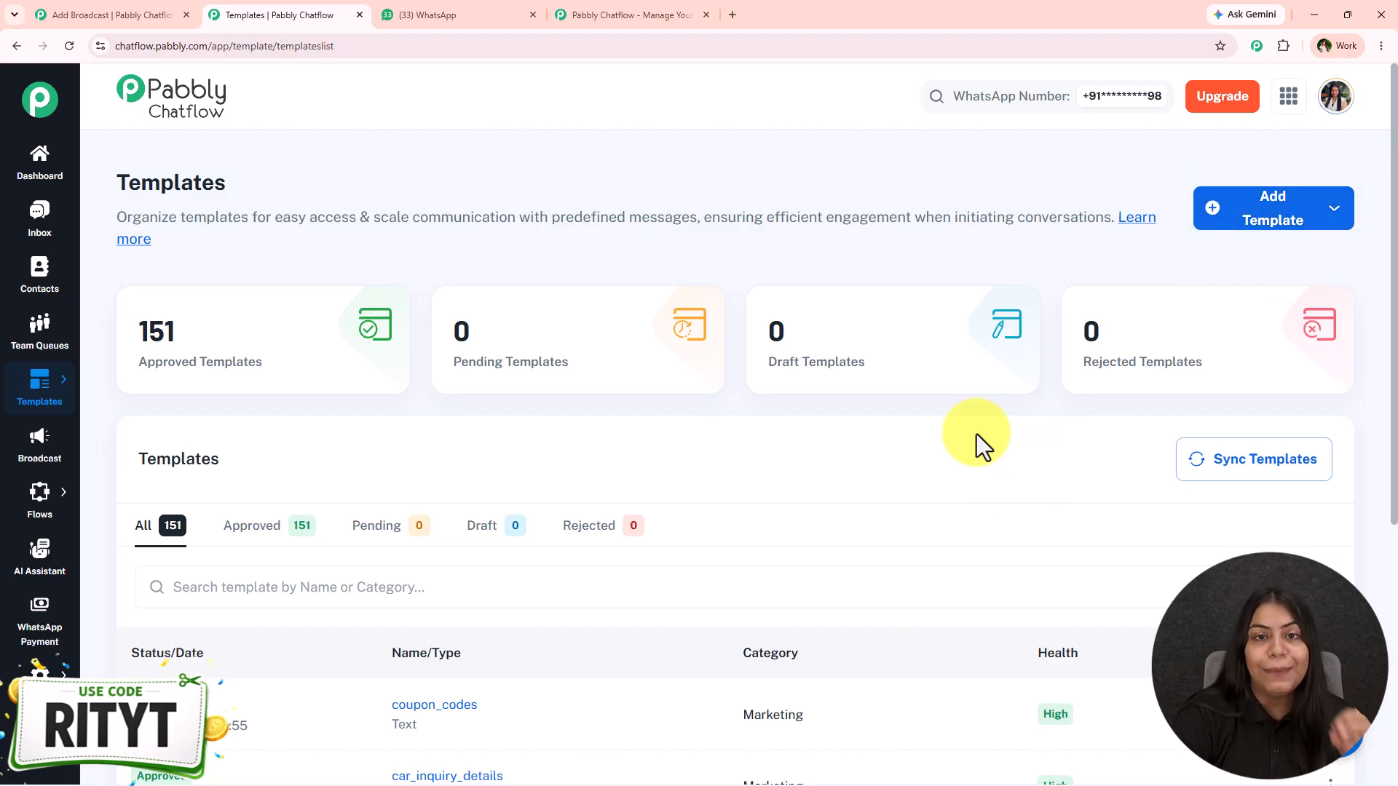
{"action": "scroll", "coordinate": [976, 437], "scroll_direction": "down", "scroll_amount": 1}
Step: Browse the ready-made Ecommerce templates in Explore Template and view the approved templates available for the broadcast
{"action": "mouse_move", "coordinate": [39, 386]}
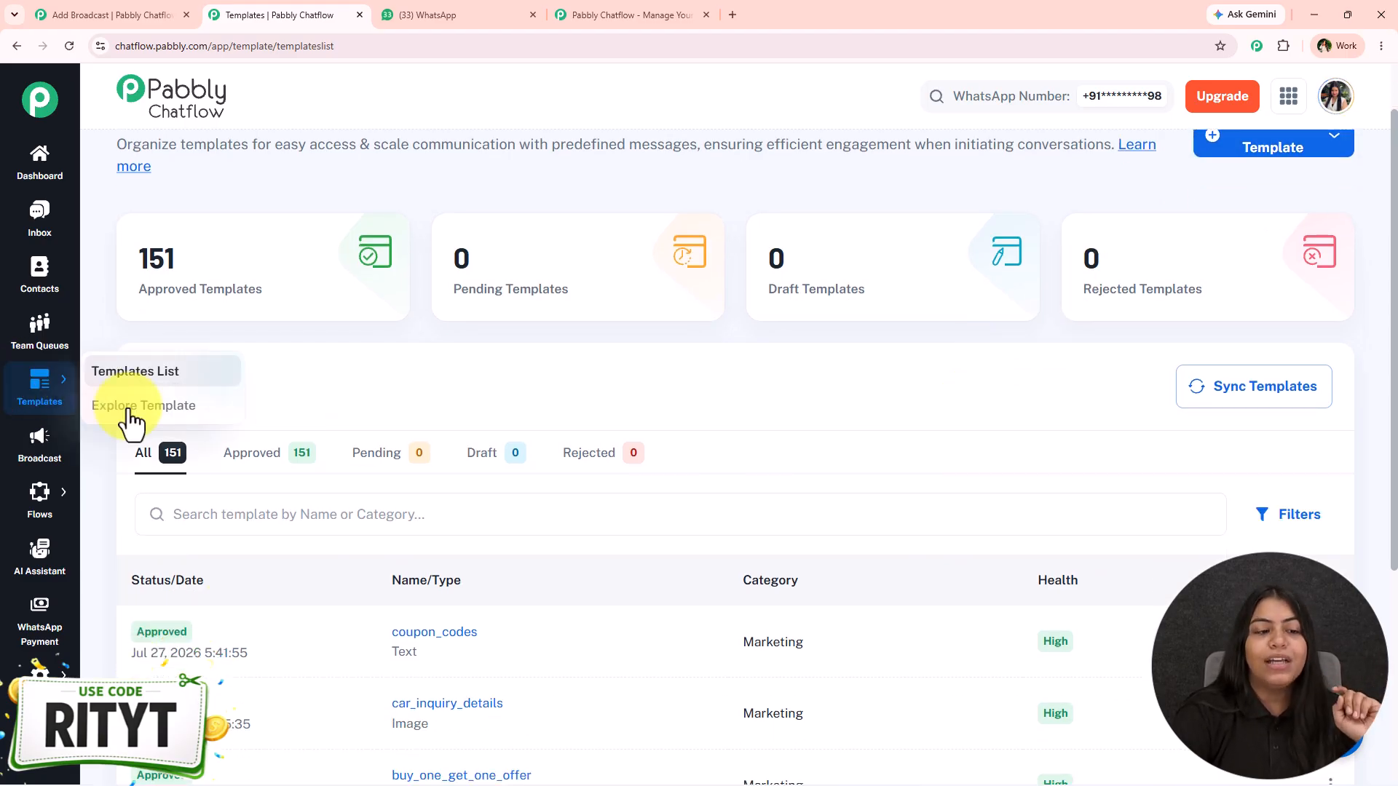
{"action": "left_click", "coordinate": [145, 407]}
{"action": "scroll", "coordinate": [396, 415], "scroll_direction": "down", "scroll_amount": 1}
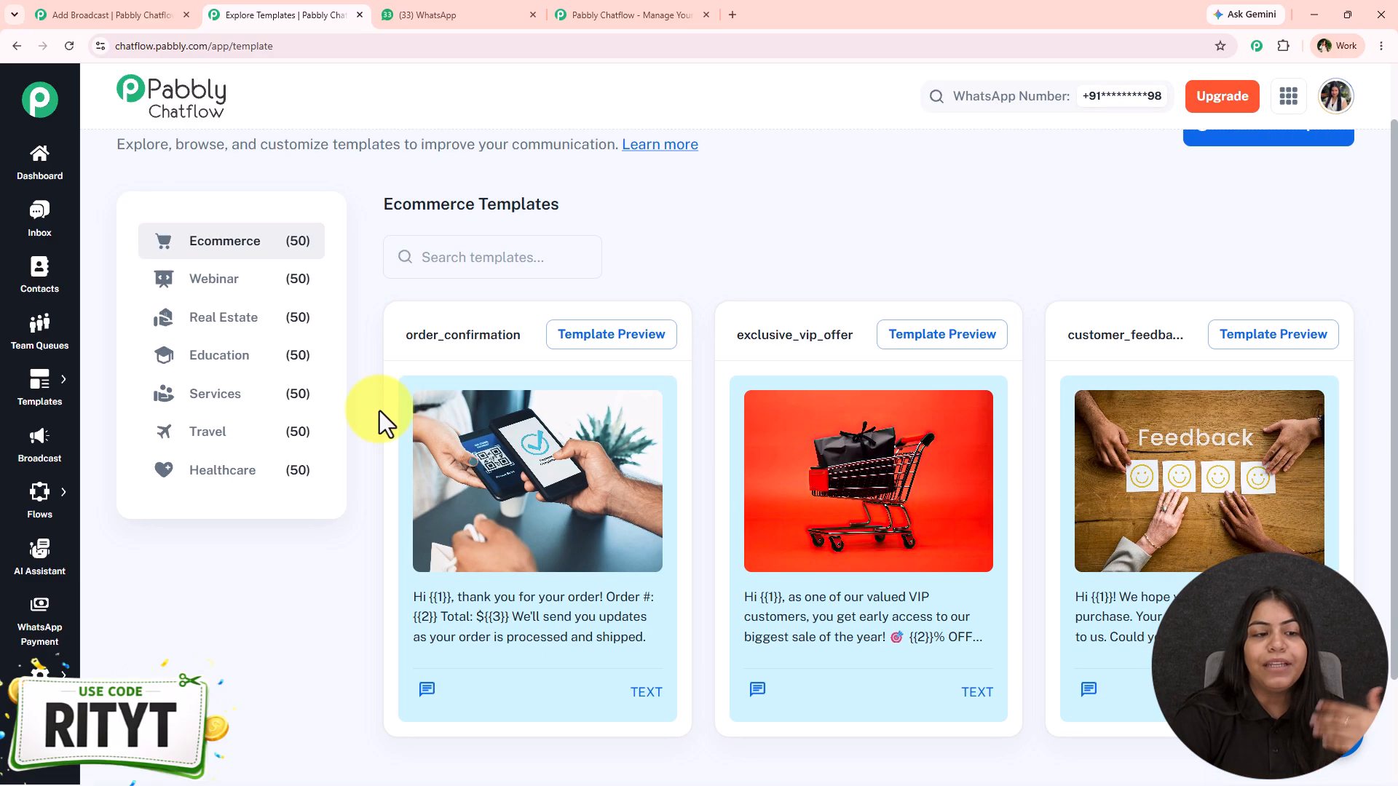
{"action": "left_click", "coordinate": [134, 6]}
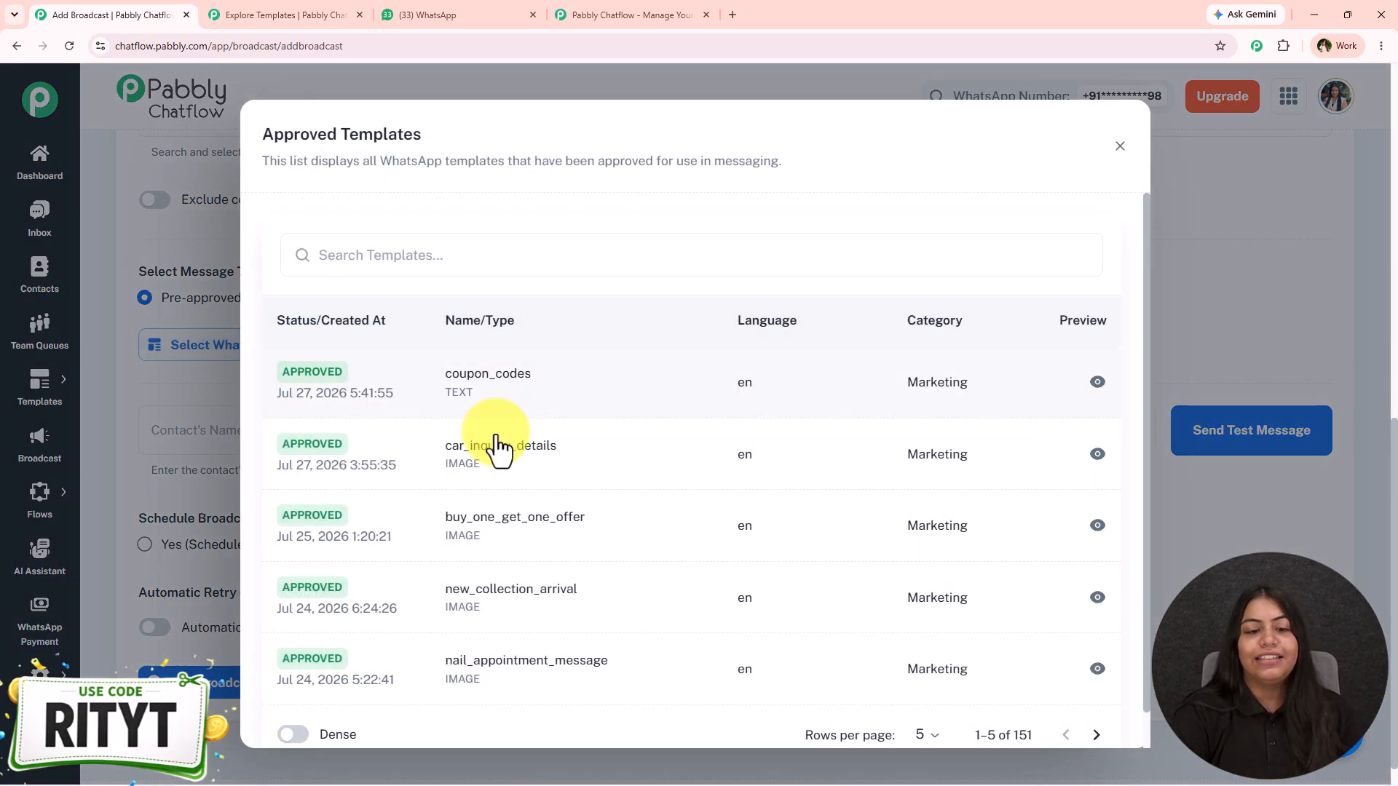
{"action": "left_click", "coordinate": [1119, 147]}
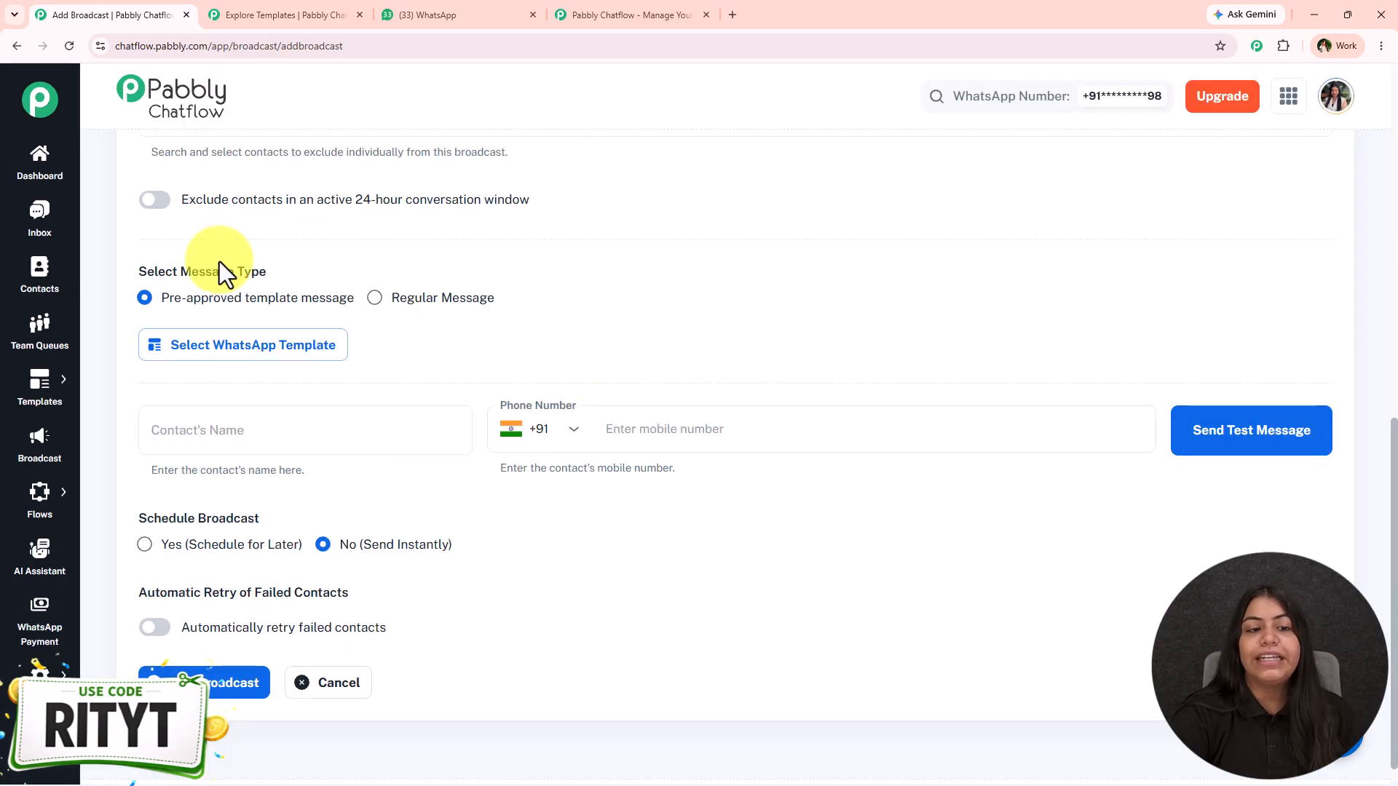
Step: Set the broadcast's message type to Regular Message with the Text type
{"action": "left_click", "coordinate": [422, 296]}
{"action": "left_click", "coordinate": [431, 324]}
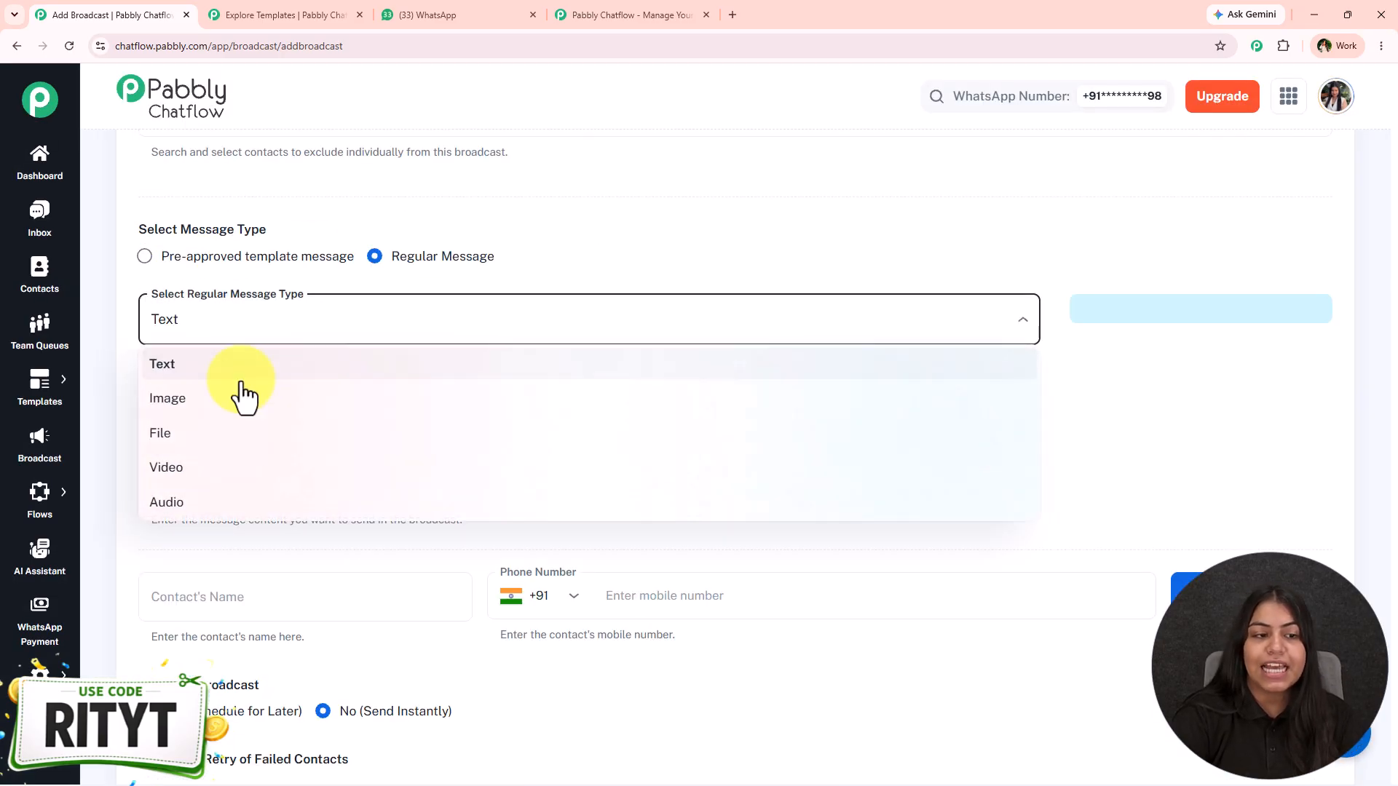
{"action": "left_click", "coordinate": [217, 364]}
Step: Fill the broadcast's message with the full Membership Renewal Reminder text copied from the Pabbly Chatflow 2 chat in WhatsApp
{"action": "left_click", "coordinate": [355, 468]}
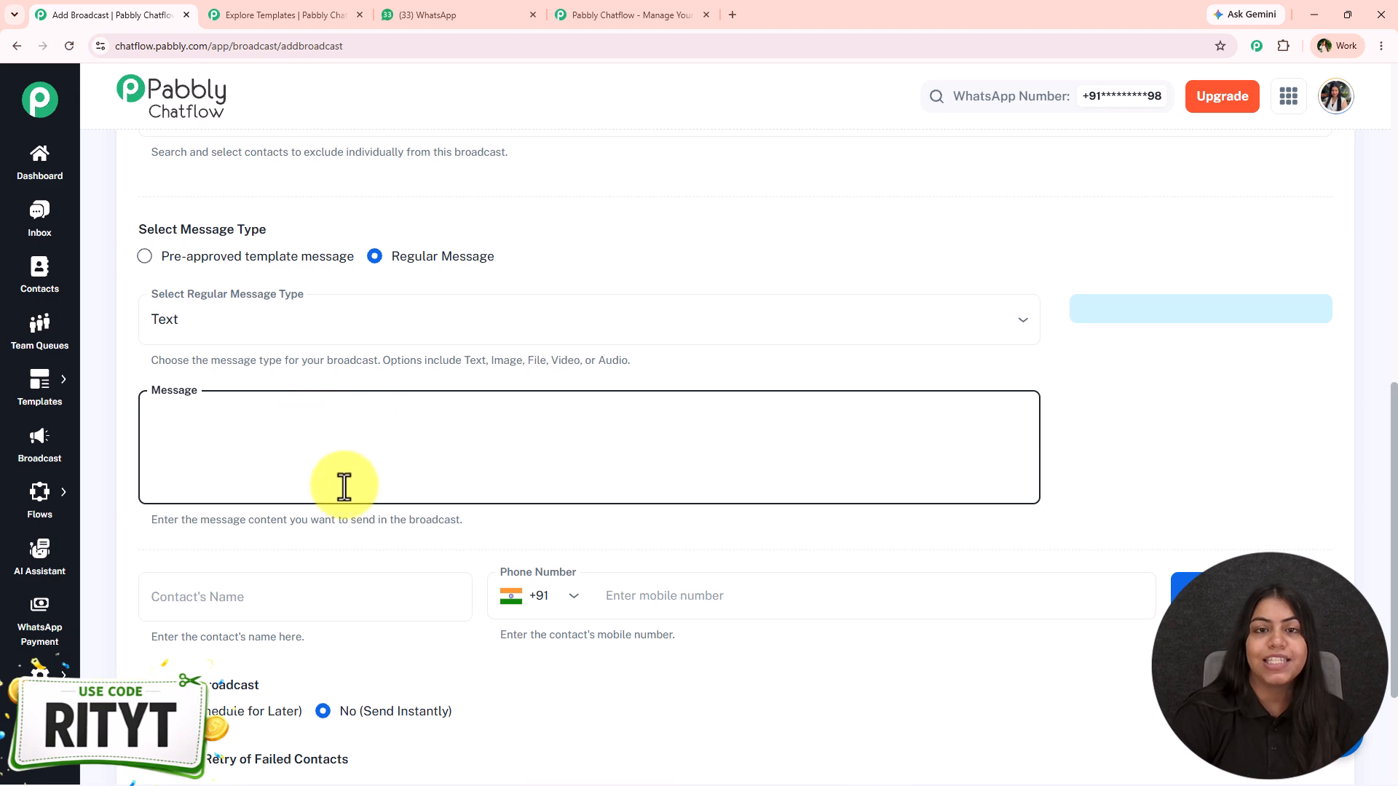
{"action": "left_click", "coordinate": [479, 11]}
{"action": "left_click_drag", "start_coordinate": [530, 434], "coordinate": [374, 115]}
{"action": "left_click", "coordinate": [250, 12]}
{"action": "left_click", "coordinate": [445, 13]}
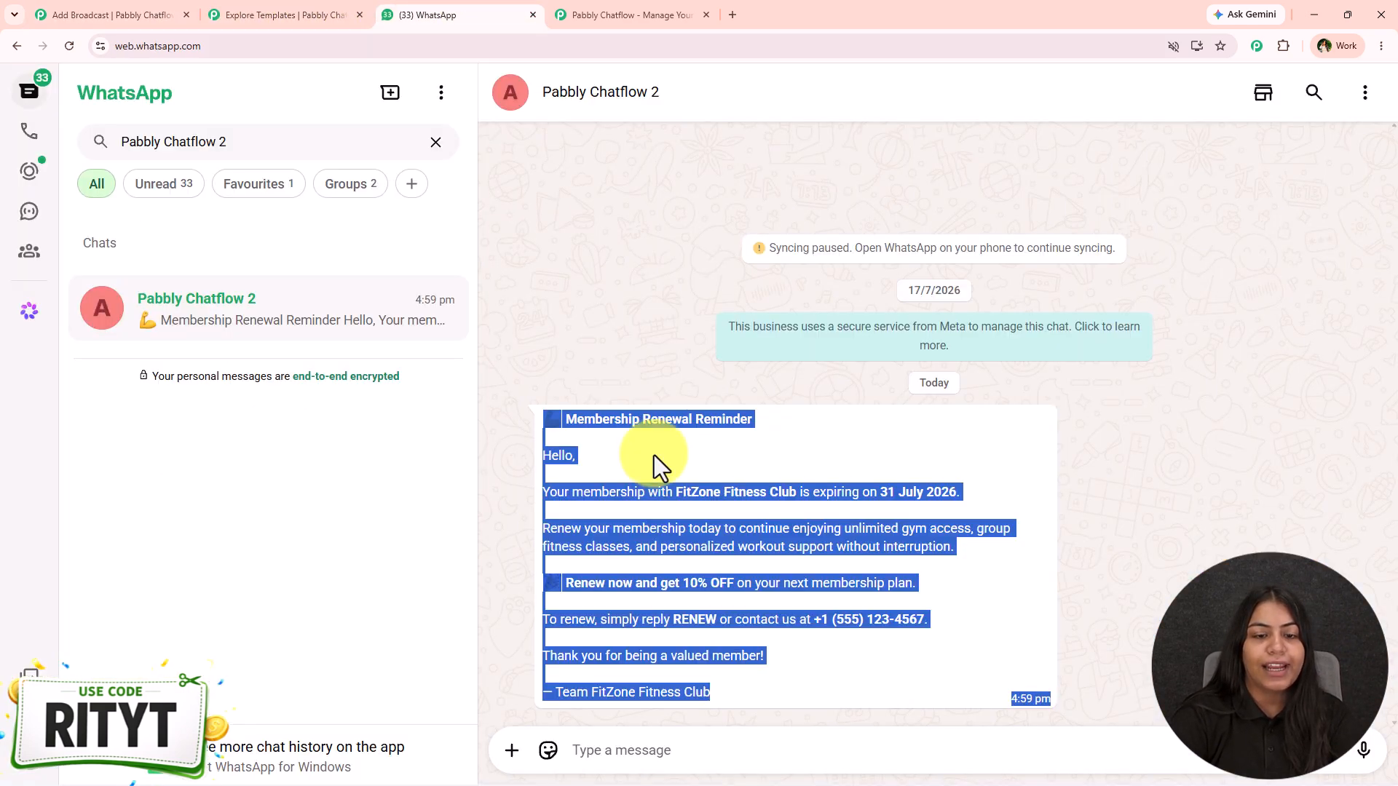
{"action": "left_click_drag", "start_coordinate": [734, 691], "coordinate": [526, 417]}
{"action": "key", "text": "ctrl+c"}
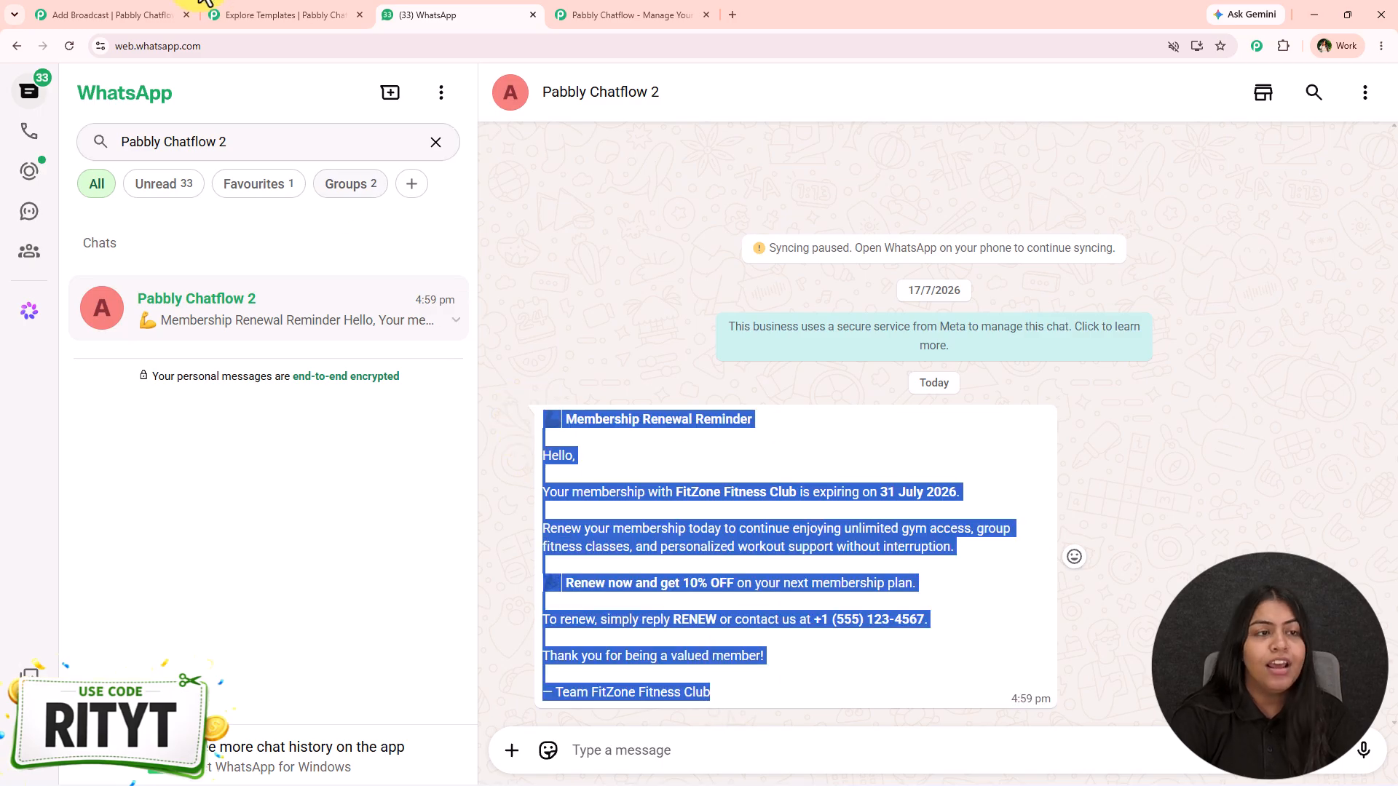
{"action": "left_click", "coordinate": [155, 14]}
{"action": "left_click", "coordinate": [263, 399]}
{"action": "key", "text": "ctrl+v"}
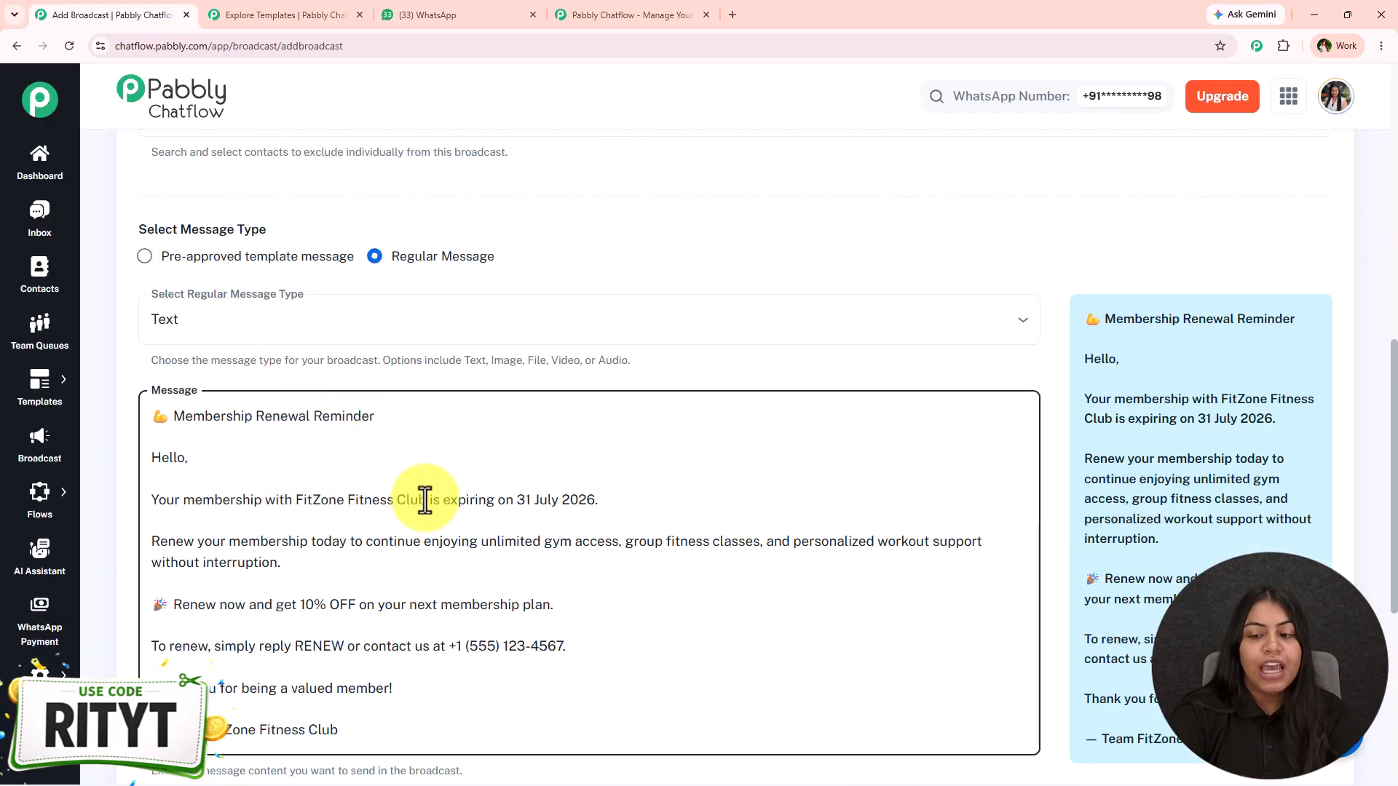
Step: Enclose the heading "Membership Renewal Reminder" and the phrase "FitZone Fitness Club is expiring on 31 July 2026" in asterisks for bold
{"action": "left_click", "coordinate": [459, 428]}
{"action": "type", "text": "*"}
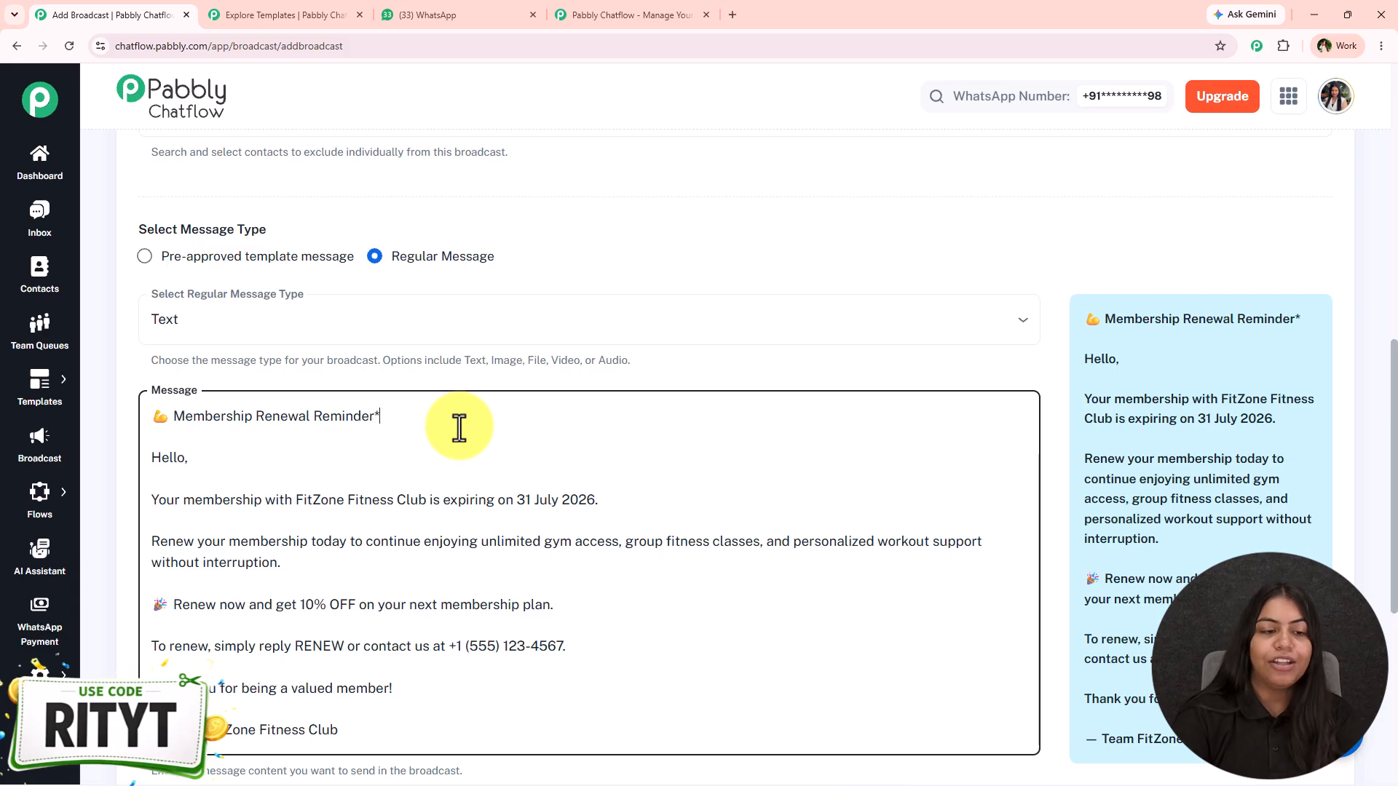
{"action": "left_click", "coordinate": [174, 419]}
{"action": "type", "text": "*"}
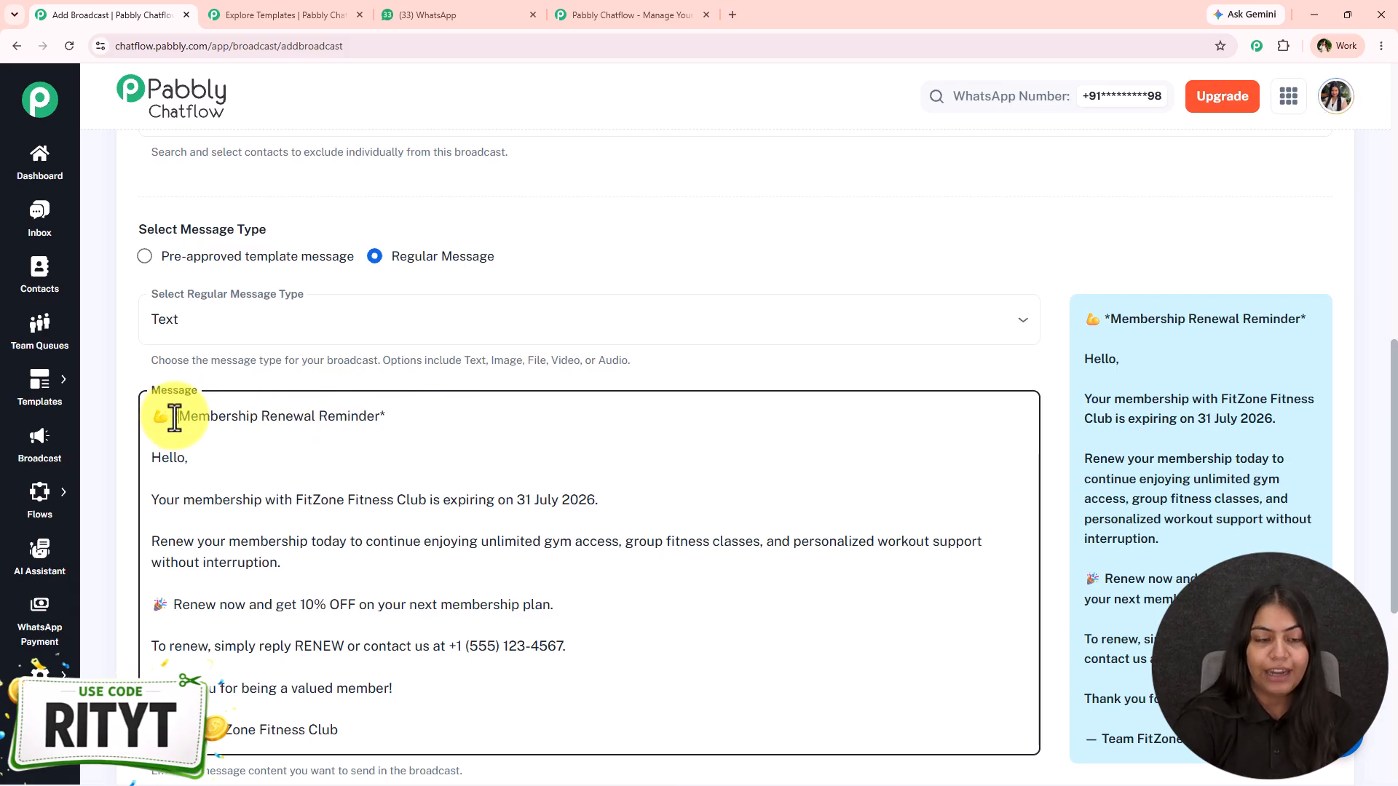
{"action": "left_click", "coordinate": [296, 501]}
{"action": "type", "text": "*"}
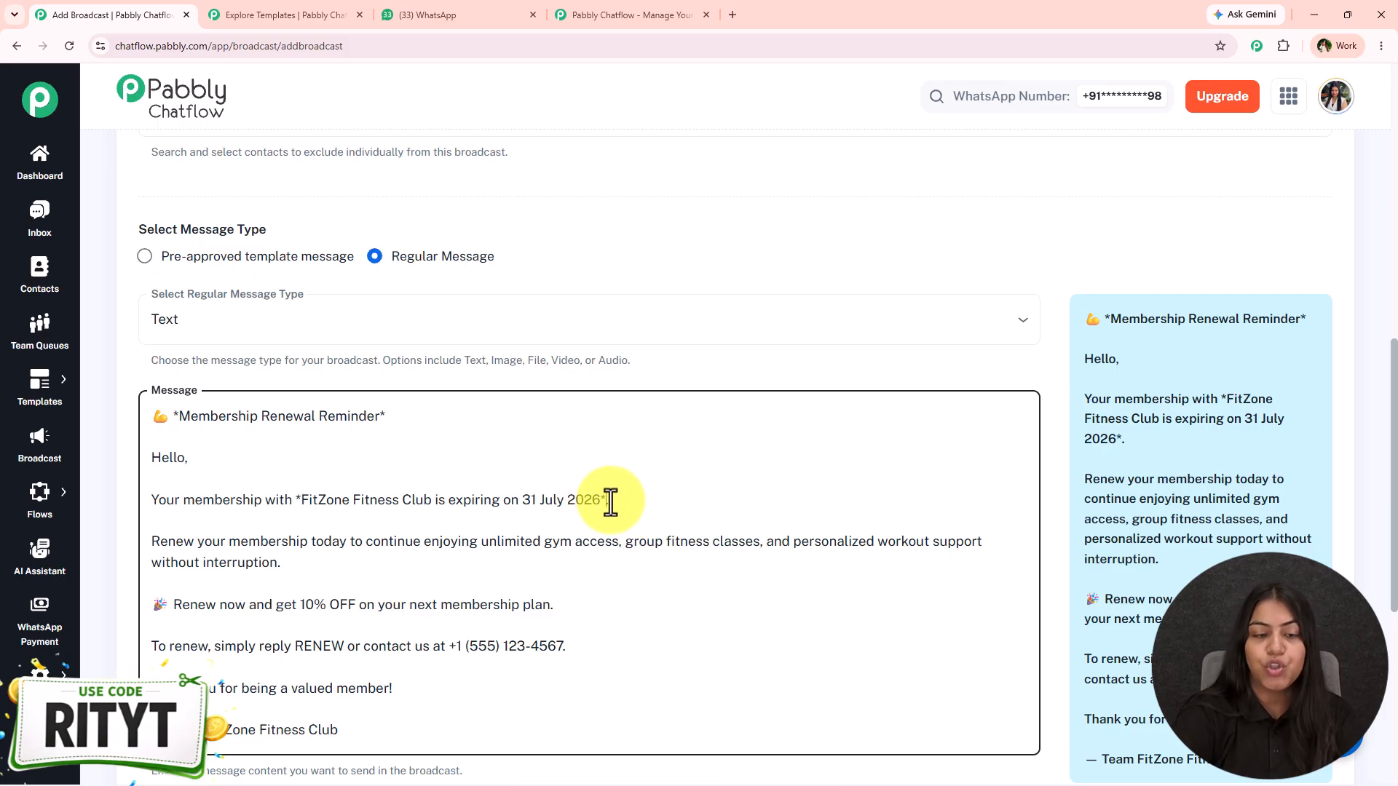
Step: Enclose "10% OFF" in the message's offer line in asterisks for bold
{"action": "left_click", "coordinate": [301, 605]}
{"action": "type", "text": "*"}
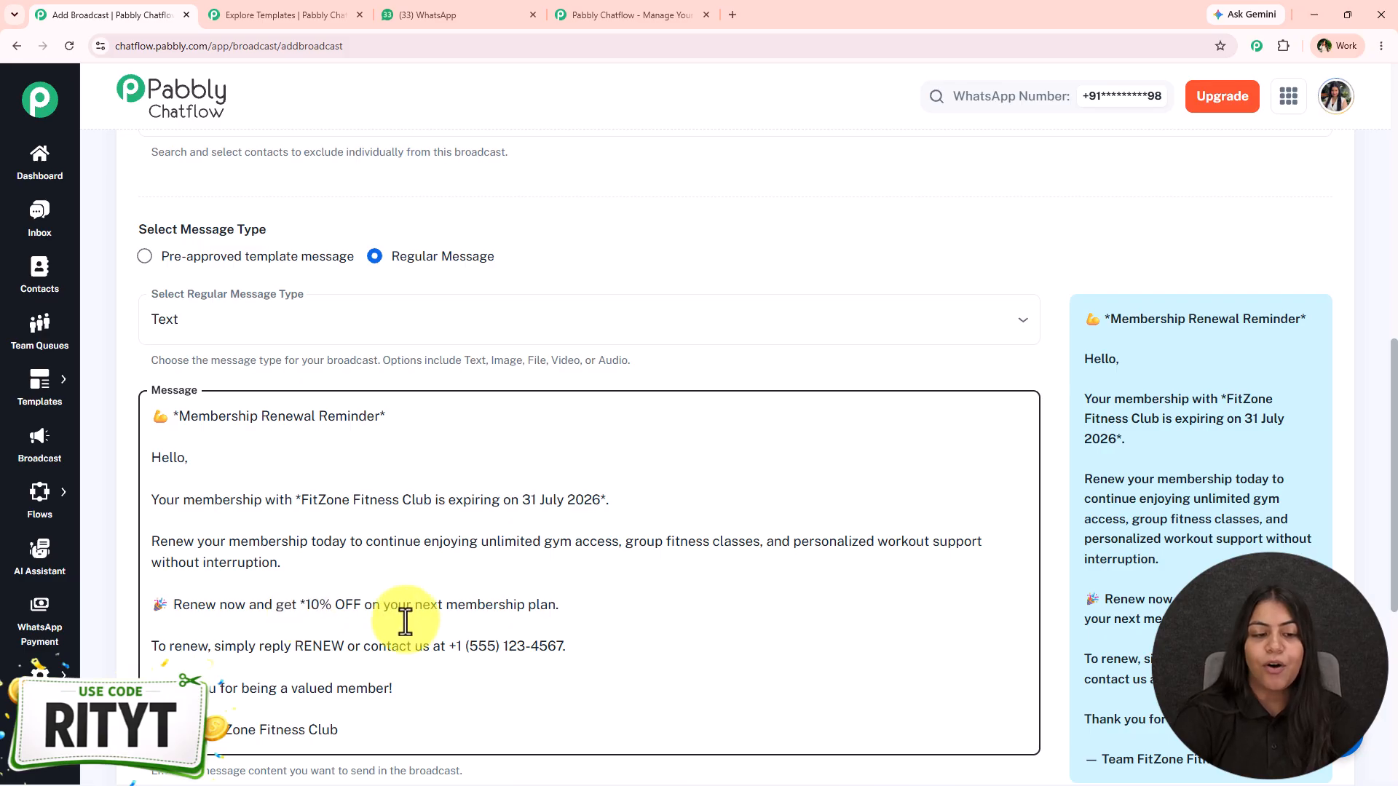
{"action": "left_click", "coordinate": [357, 606]}
{"action": "type", "text": "*"}
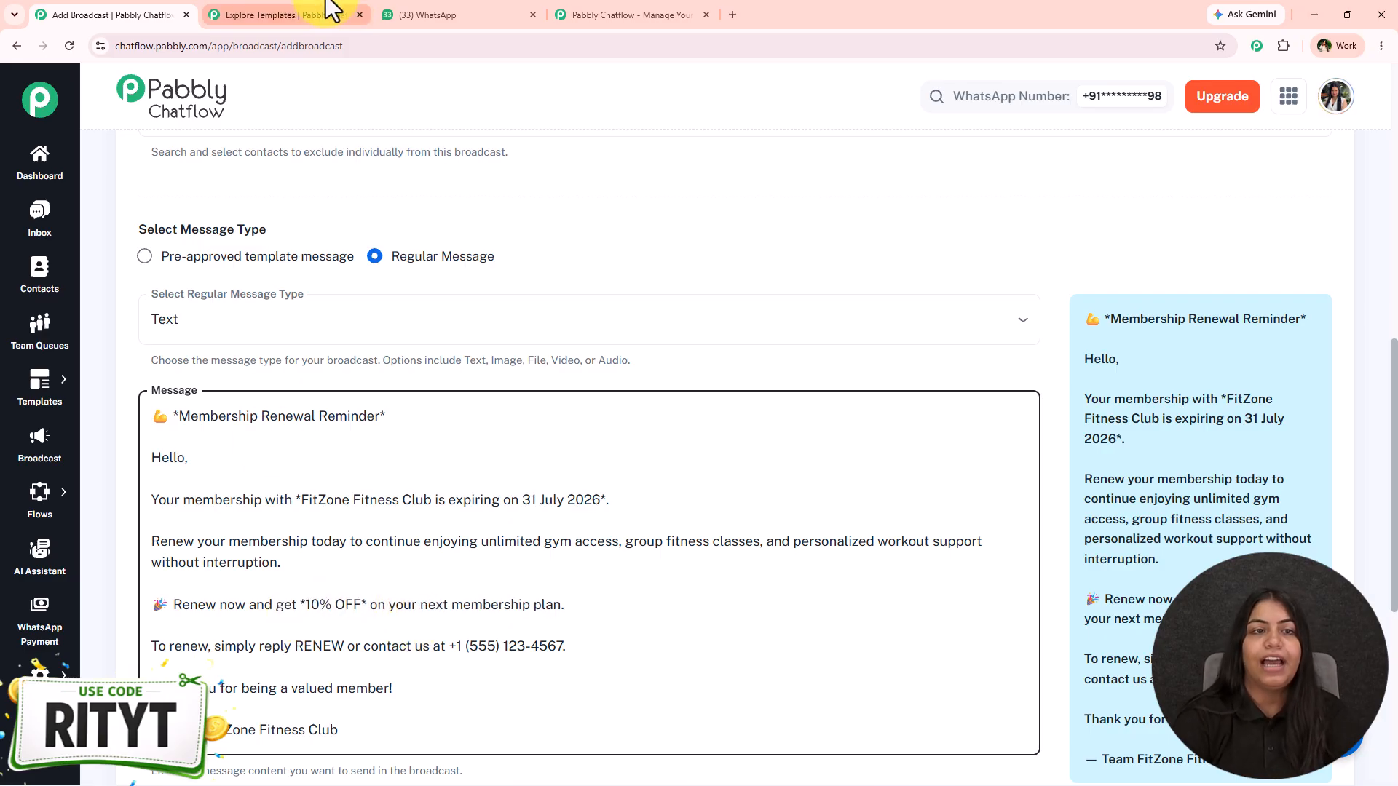
Step: Check the bold words in the original WhatsApp message and enclose "RENEW" in the broadcast text in asterisks
{"action": "left_click", "coordinate": [437, 14]}
{"action": "left_click", "coordinate": [824, 611]}
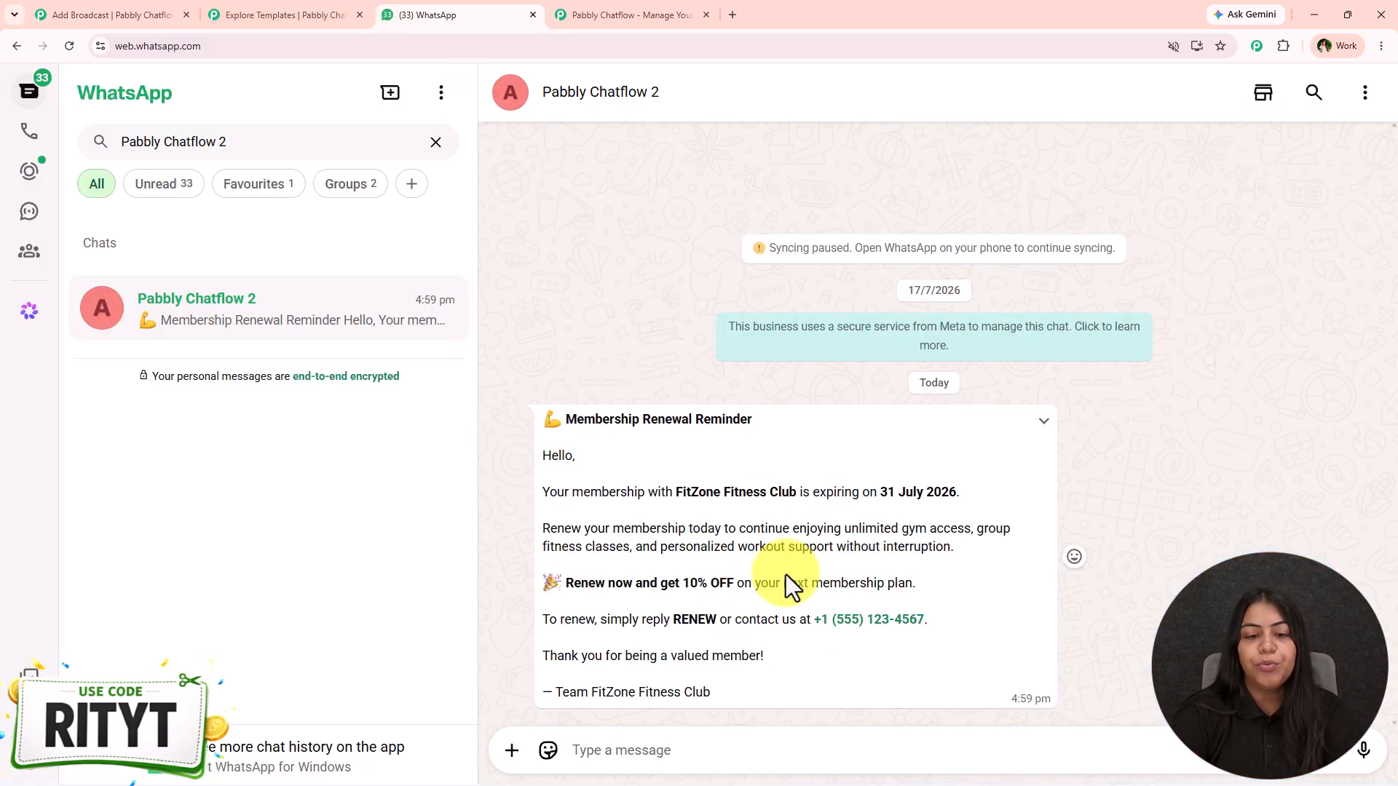
{"action": "left_click", "coordinate": [157, 13]}
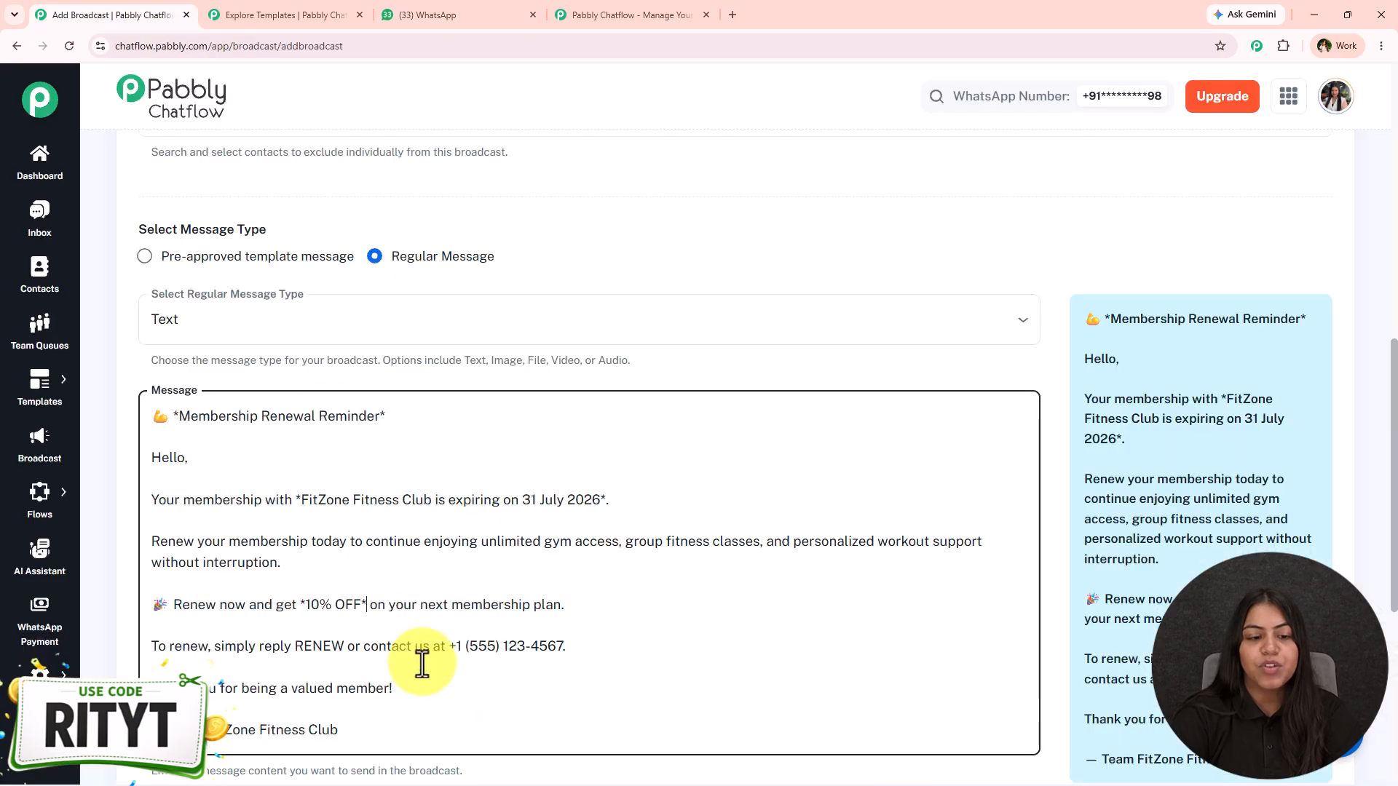
{"action": "left_click", "coordinate": [340, 646]}
{"action": "type", "text": "*"}
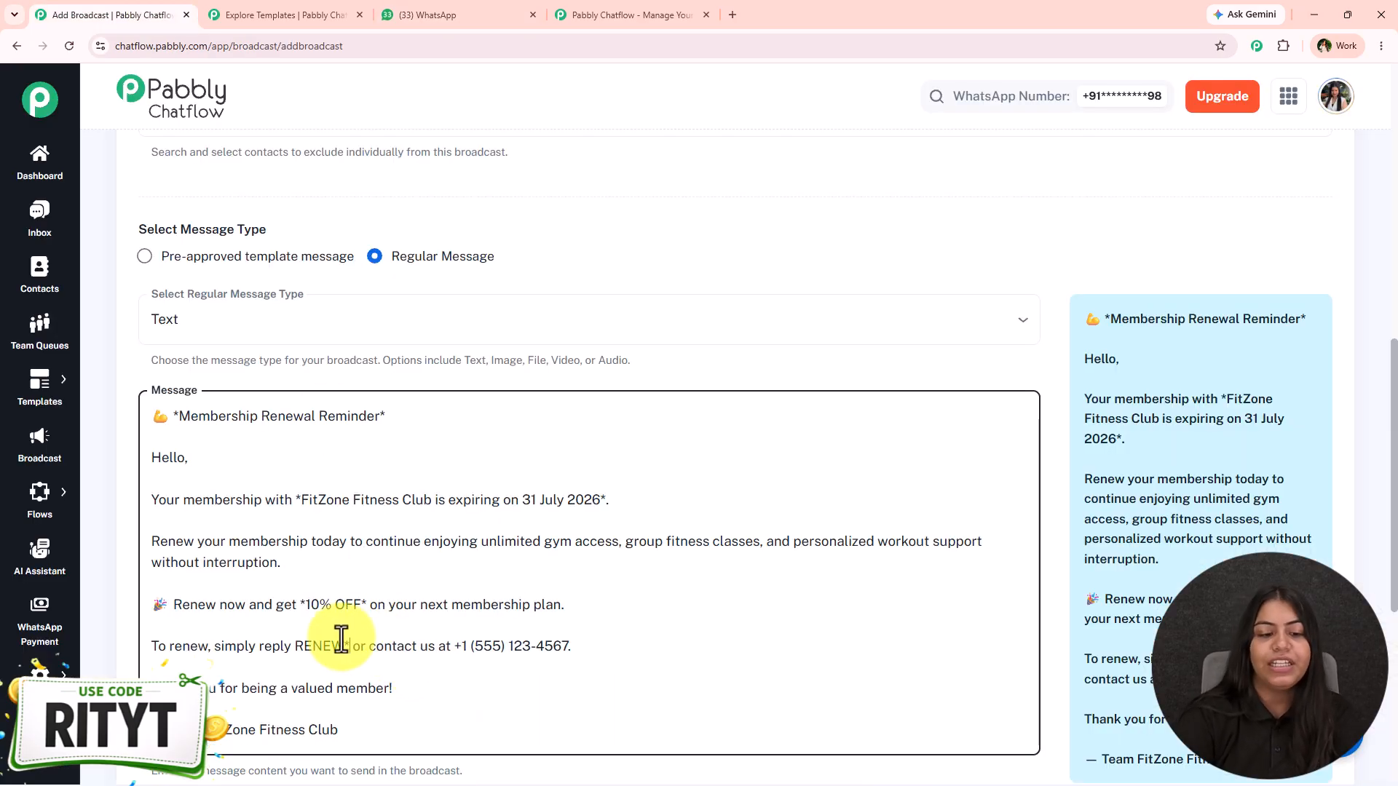
{"action": "left_click", "coordinate": [299, 646]}
{"action": "type", "text": "*"}
Step: Send a test message of the broadcast with the contact name "Test" and the recipient's mobile number
{"action": "scroll", "coordinate": [344, 587], "scroll_direction": "down", "scroll_amount": 5}
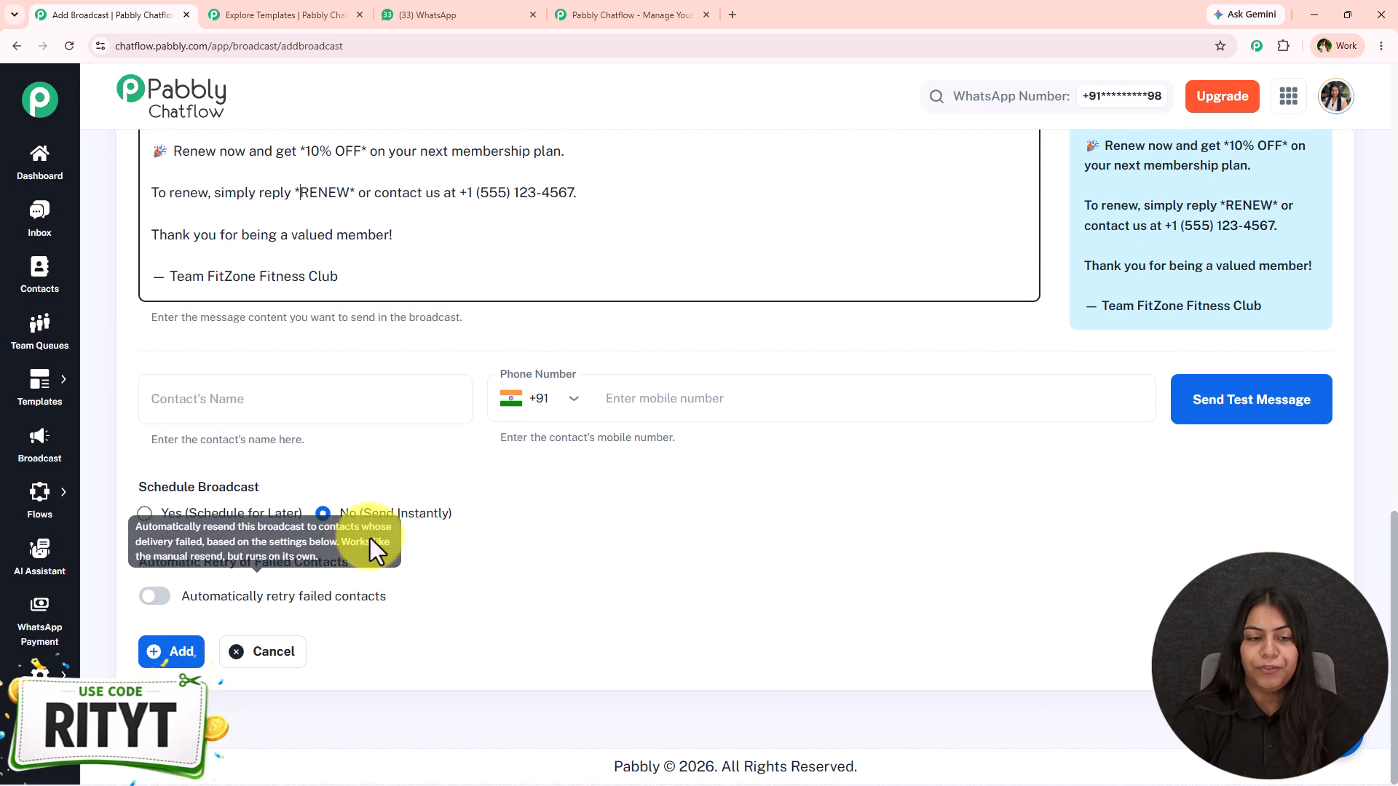
{"action": "left_click", "coordinate": [374, 400]}
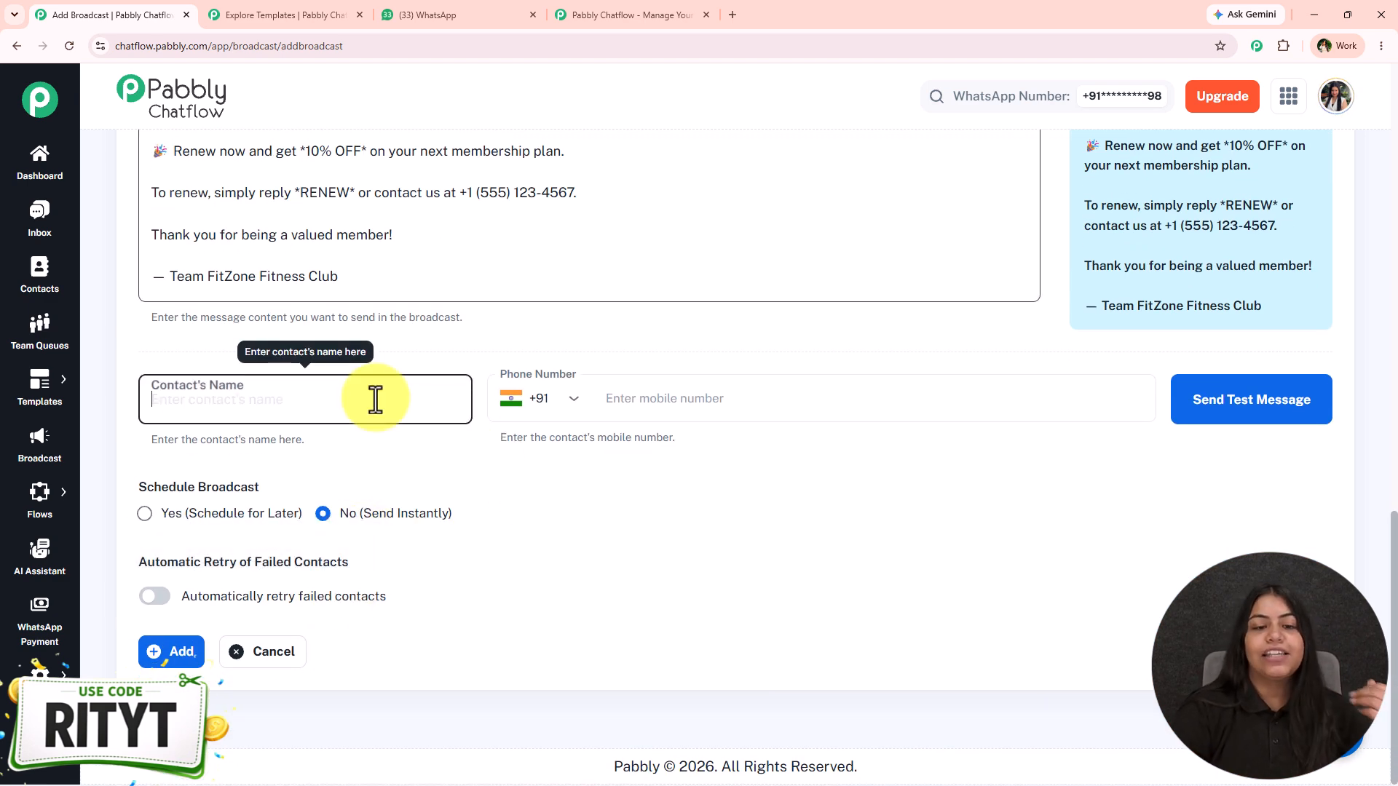
{"action": "left_click", "coordinate": [648, 389]}
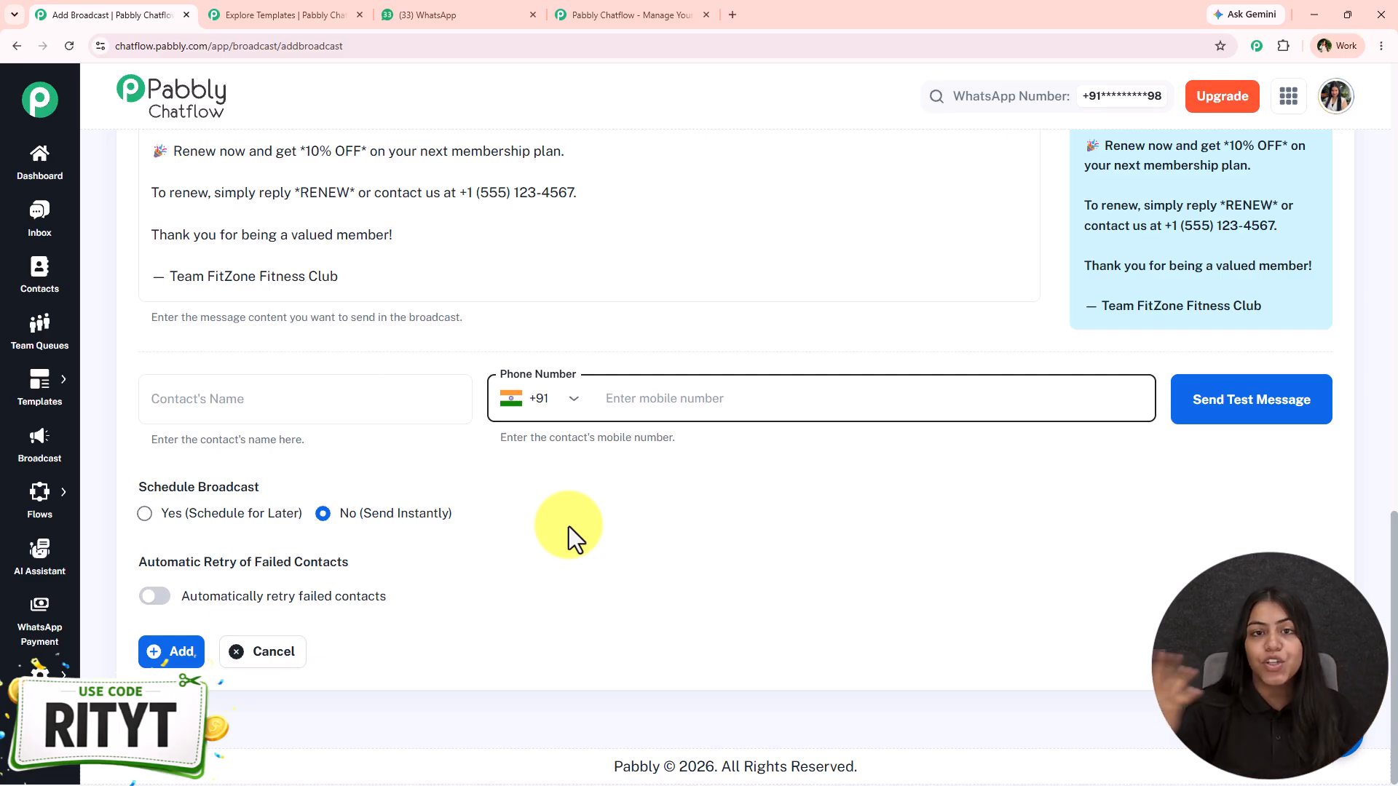
{"action": "scroll", "coordinate": [535, 510], "scroll_direction": "up", "scroll_amount": 2}
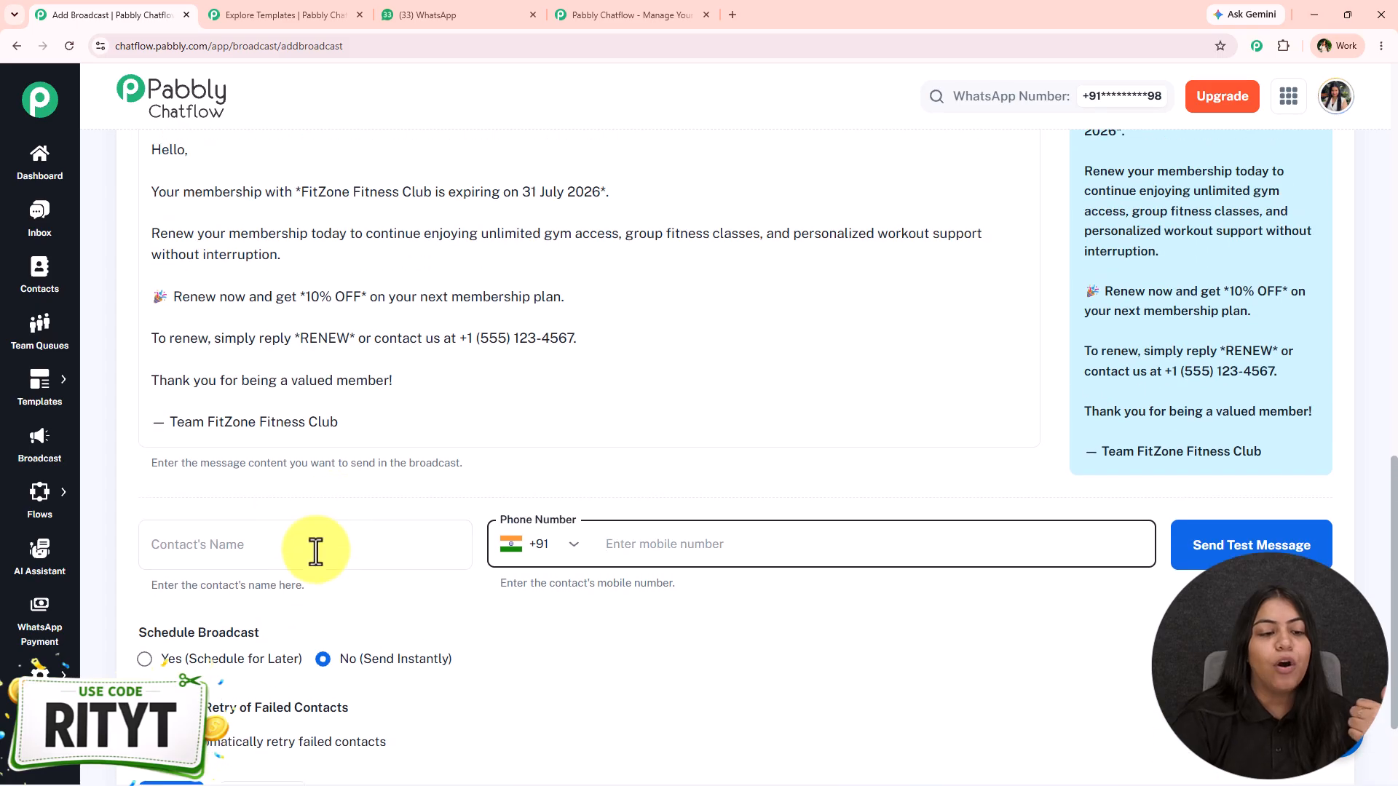
{"action": "left_click", "coordinate": [318, 542]}
{"action": "type", "text": "Test"}
{"action": "left_click", "coordinate": [646, 556]}
{"action": "type", "text": "90"}
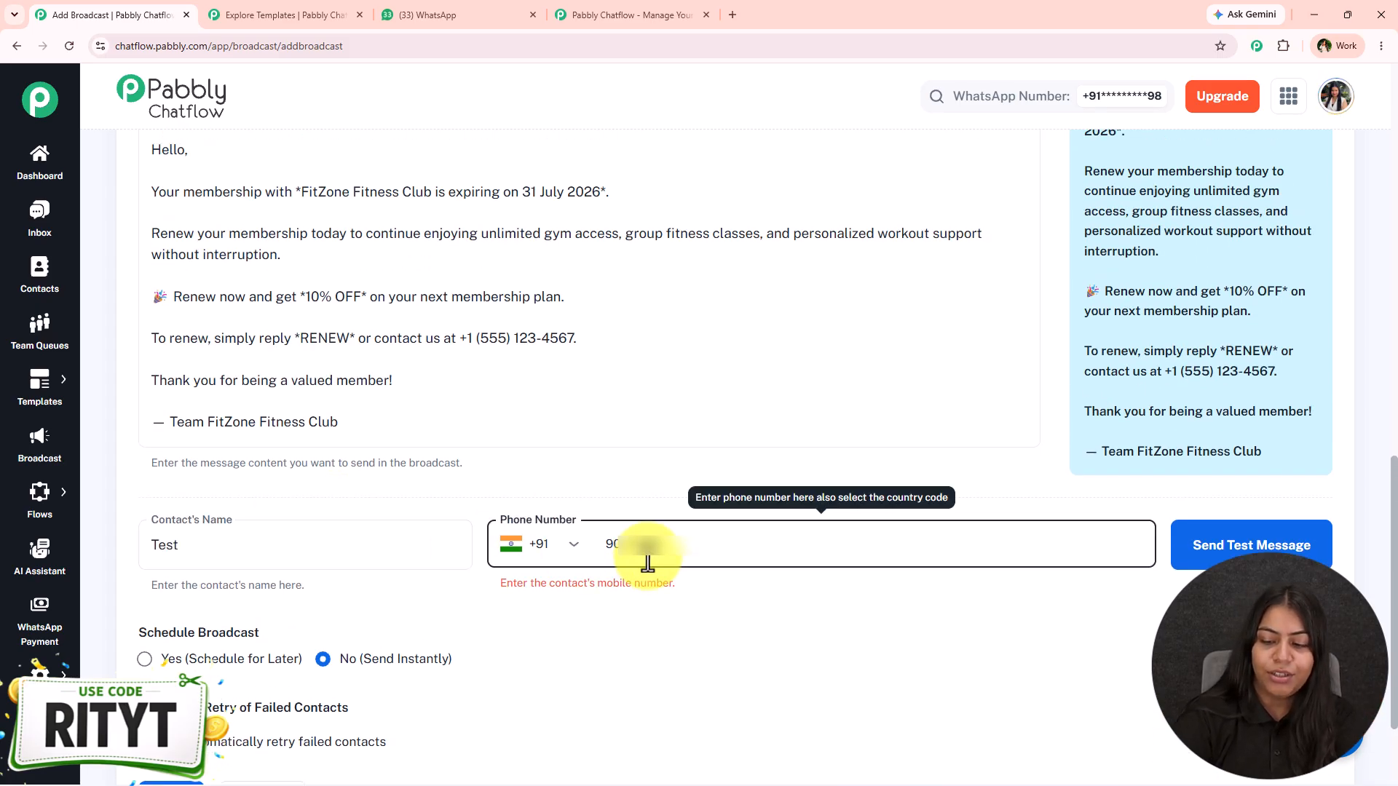
{"action": "left_click", "coordinate": [1299, 542]}
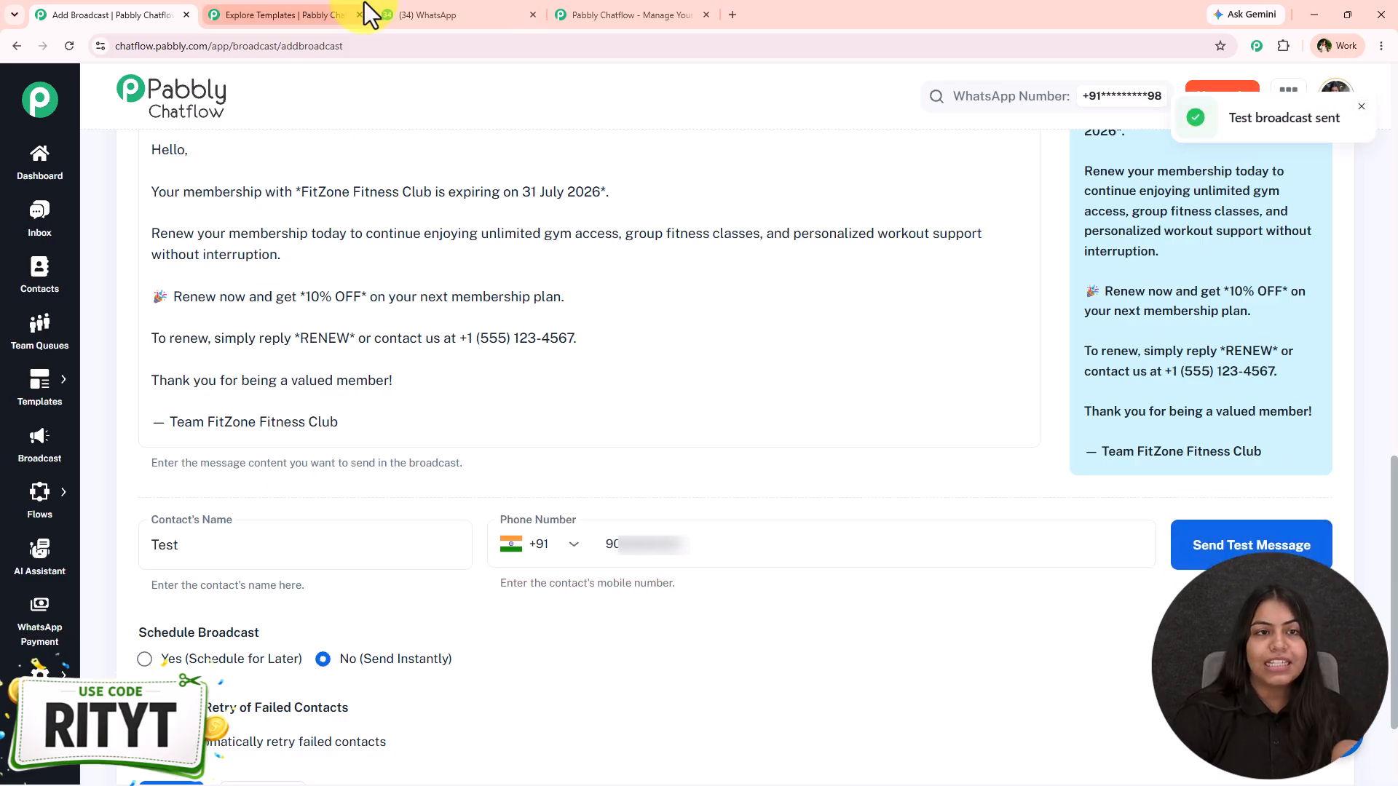
Step: Check the received test message in the Pabbly Chatflow 2 chat in WhatsApp and return to the broadcast form in Pabbly Chatflow
{"action": "left_click", "coordinate": [452, 13]}
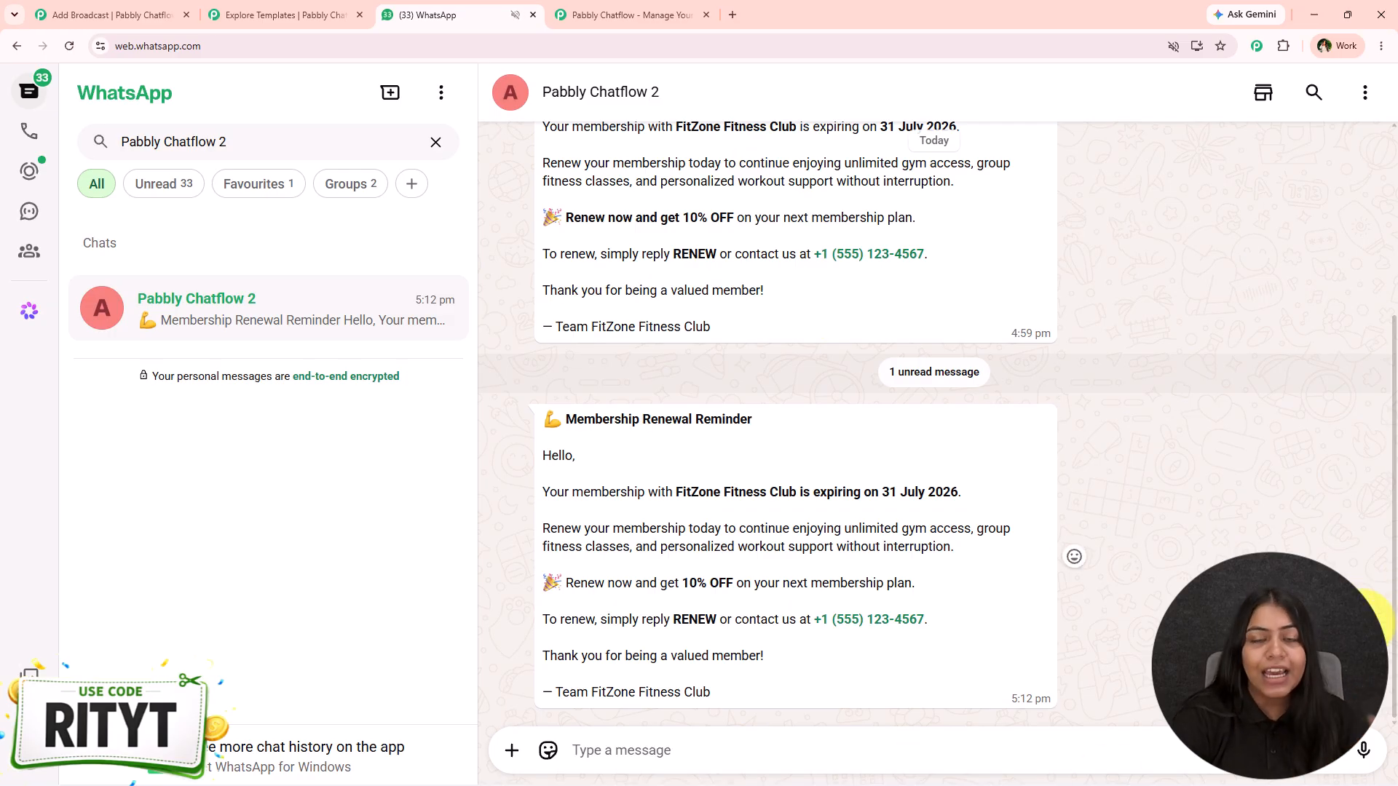
{"action": "left_click", "coordinate": [350, 11]}
{"action": "left_click", "coordinate": [87, 13]}
Step: Try the schedule-for-later option for the broadcast and switch it back to instant sending
{"action": "scroll", "coordinate": [220, 385], "scroll_direction": "down", "scroll_amount": 2}
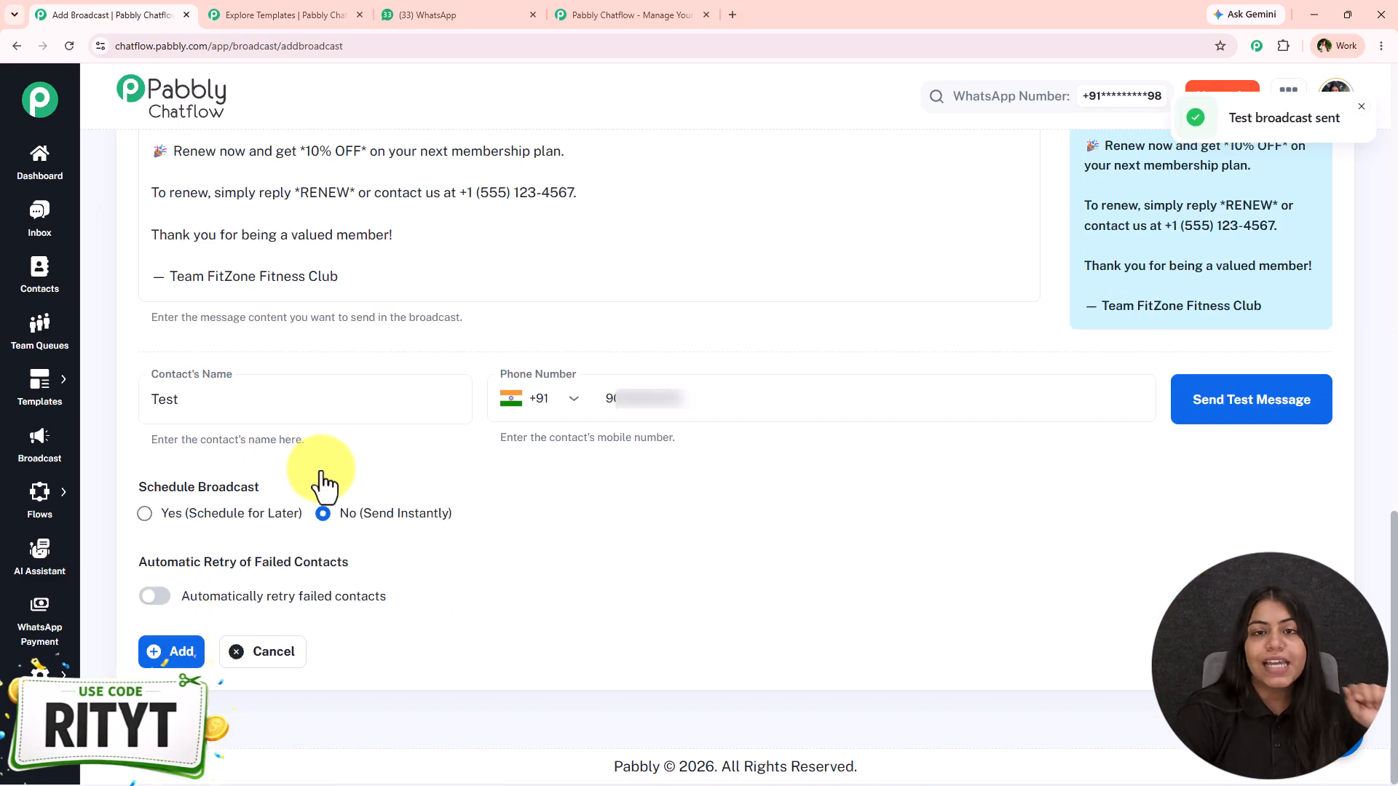
{"action": "left_click", "coordinate": [264, 515]}
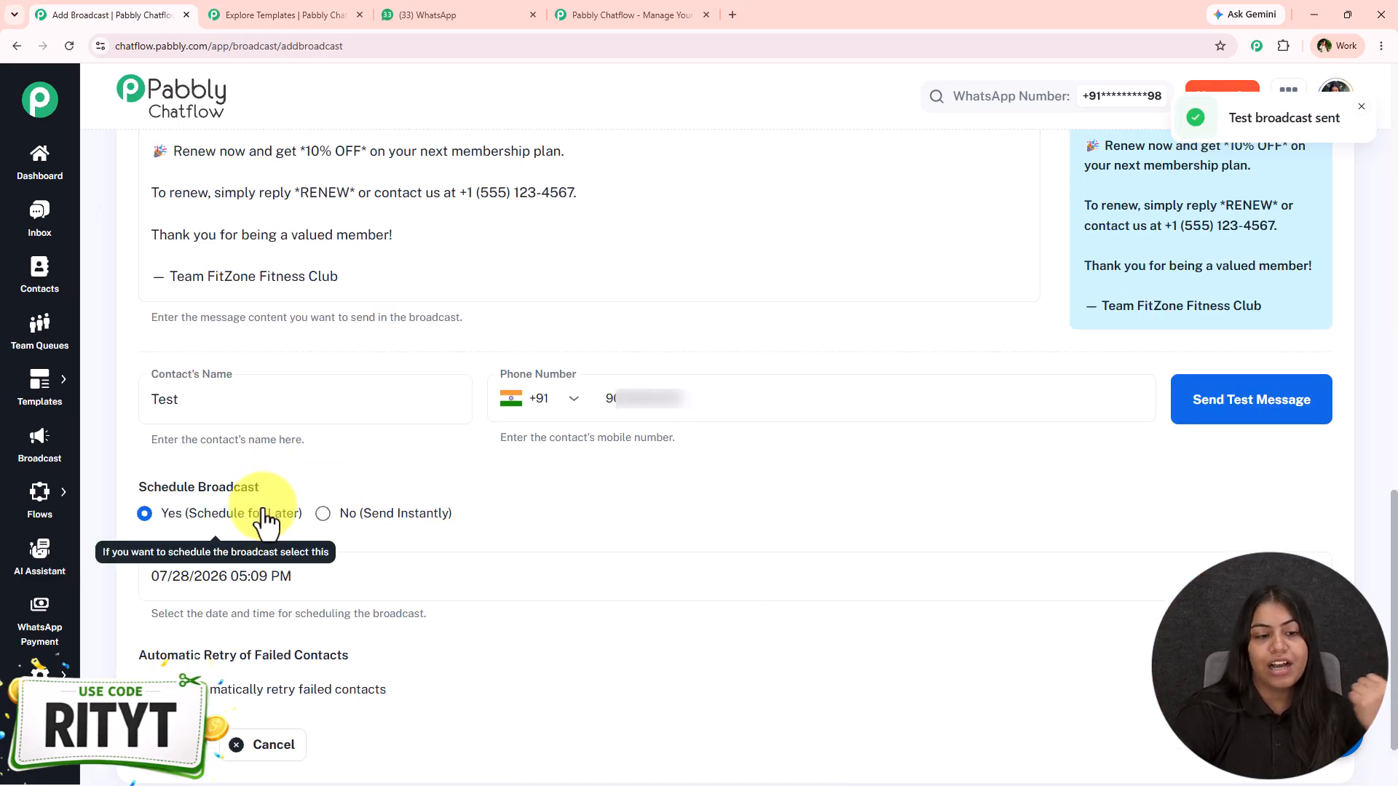
{"action": "left_click", "coordinate": [324, 514]}
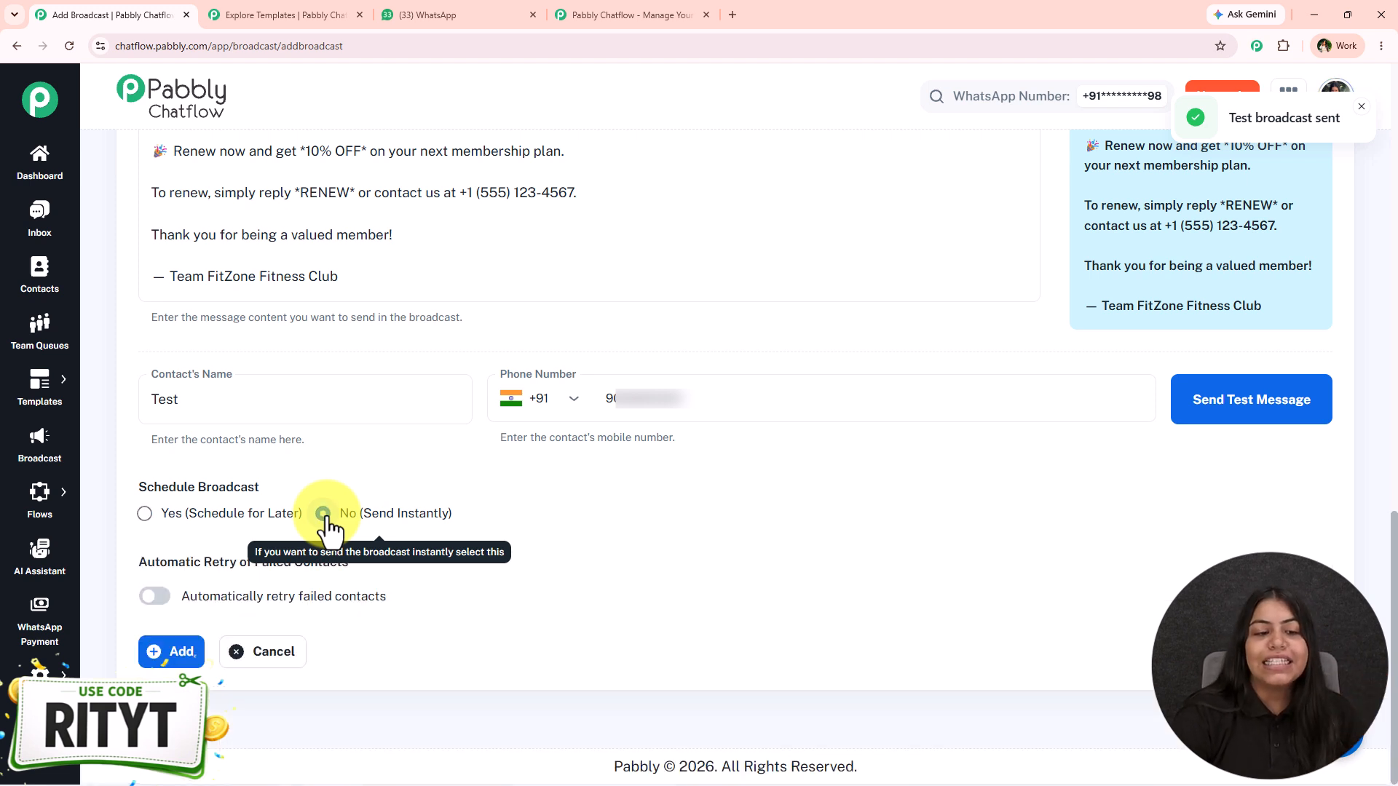
{"action": "left_click_drag", "start_coordinate": [349, 517], "coordinate": [614, 522]}
{"action": "left_click", "coordinate": [524, 601]}
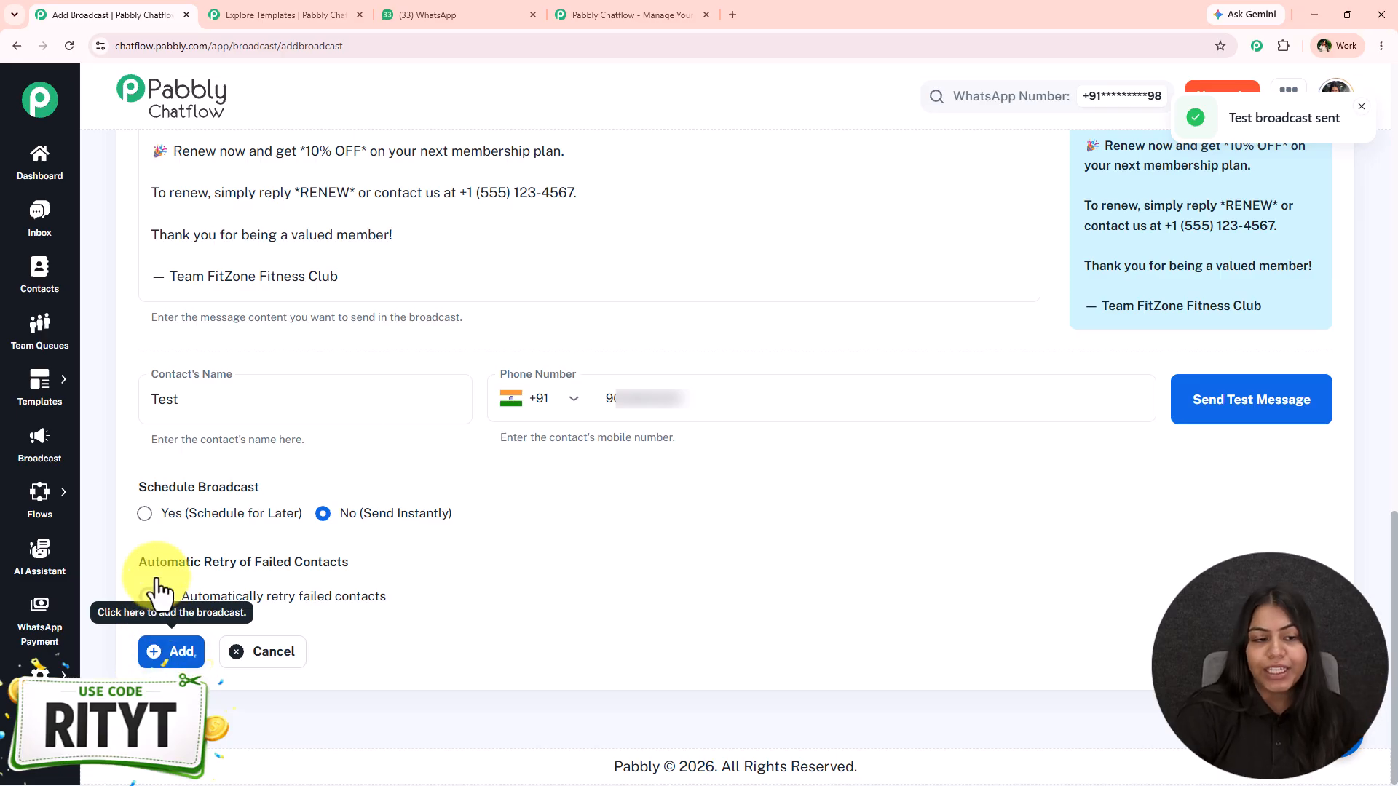
Step: Schedule the broadcast for 07/29/2026 at 05:00 PM
{"action": "left_click", "coordinate": [144, 514]}
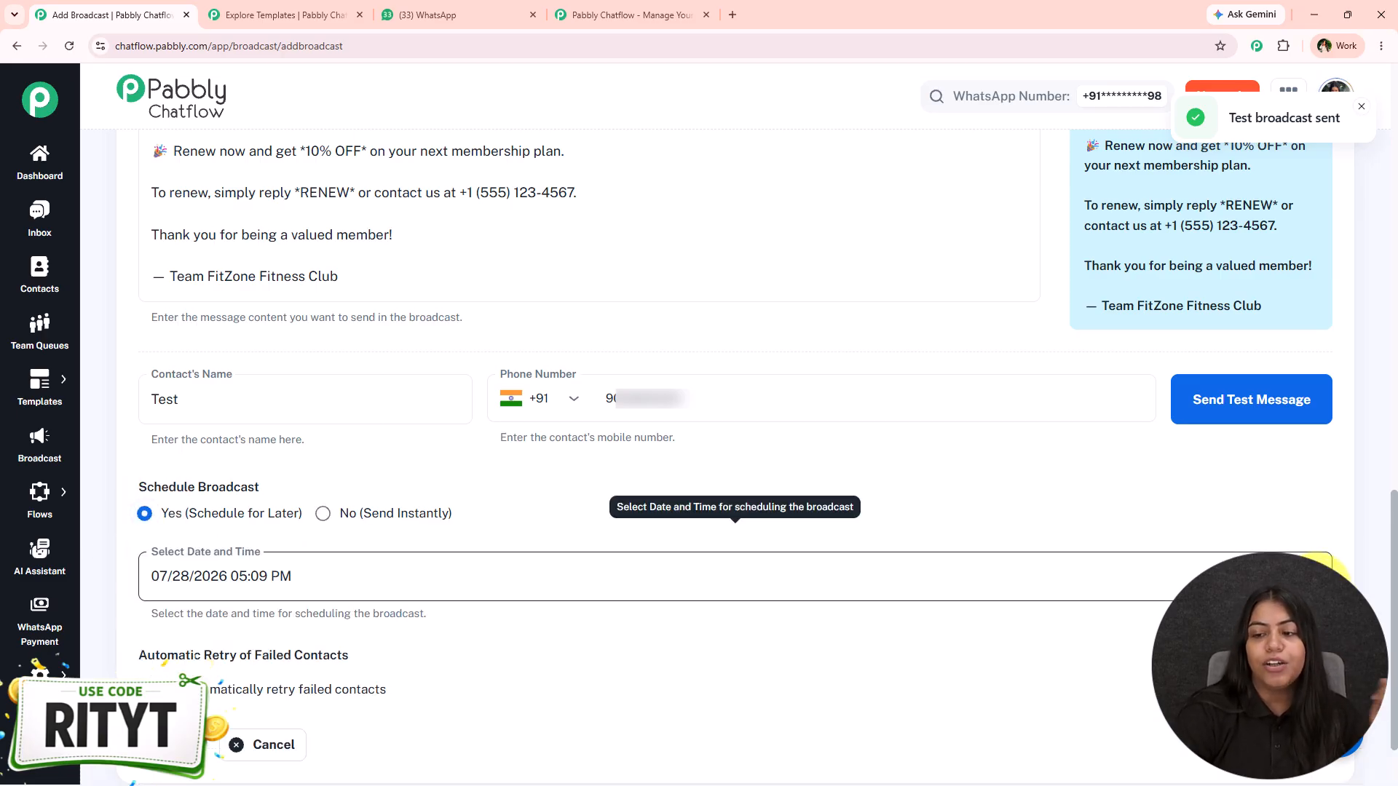
{"action": "left_click", "coordinate": [1318, 577]}
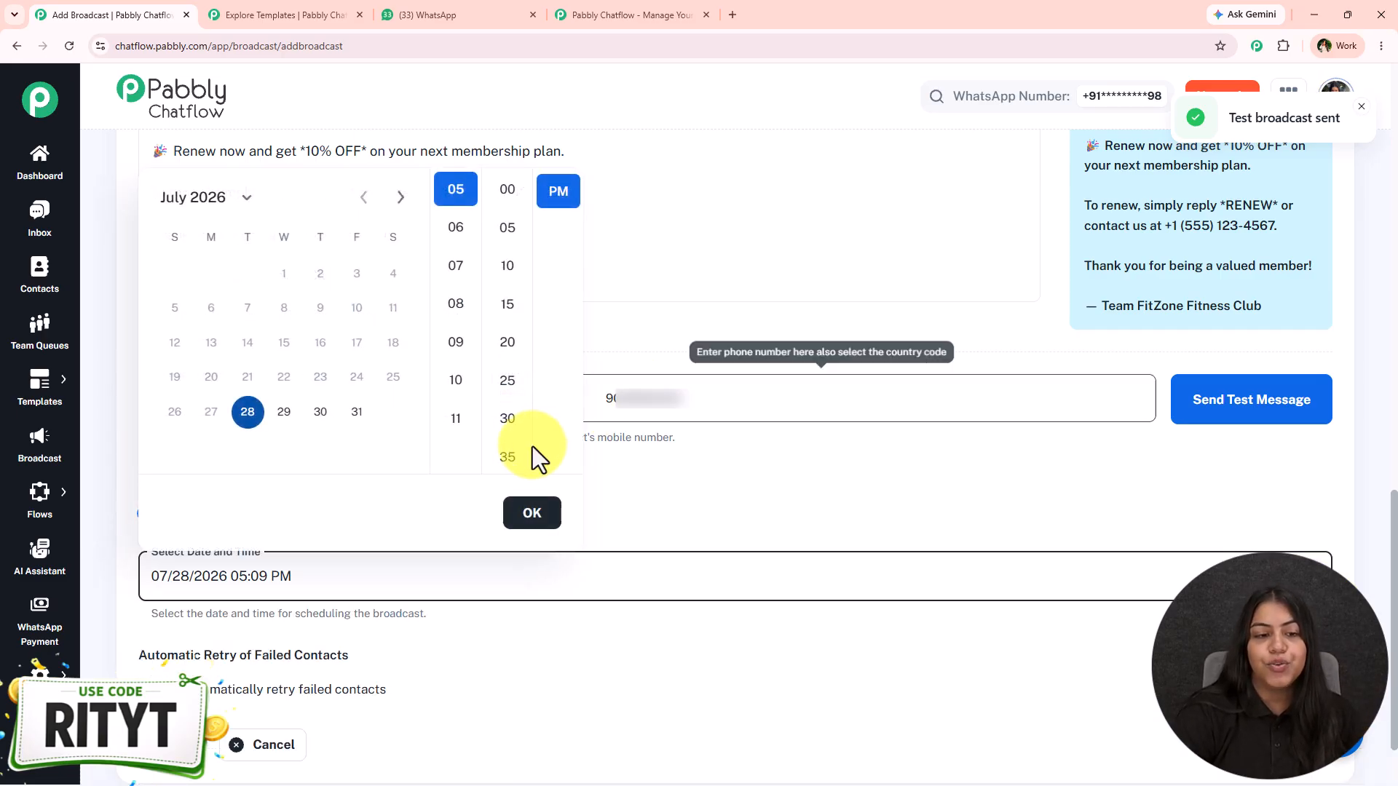
{"action": "left_click", "coordinate": [284, 412]}
{"action": "left_click", "coordinate": [559, 191]}
{"action": "left_click", "coordinate": [508, 189]}
{"action": "left_click", "coordinate": [533, 514]}
Step: Try out automatic retry of failed contacts, look at its number of retries and wait time, and switch it off again
{"action": "scroll", "coordinate": [246, 542], "scroll_direction": "down", "scroll_amount": 2}
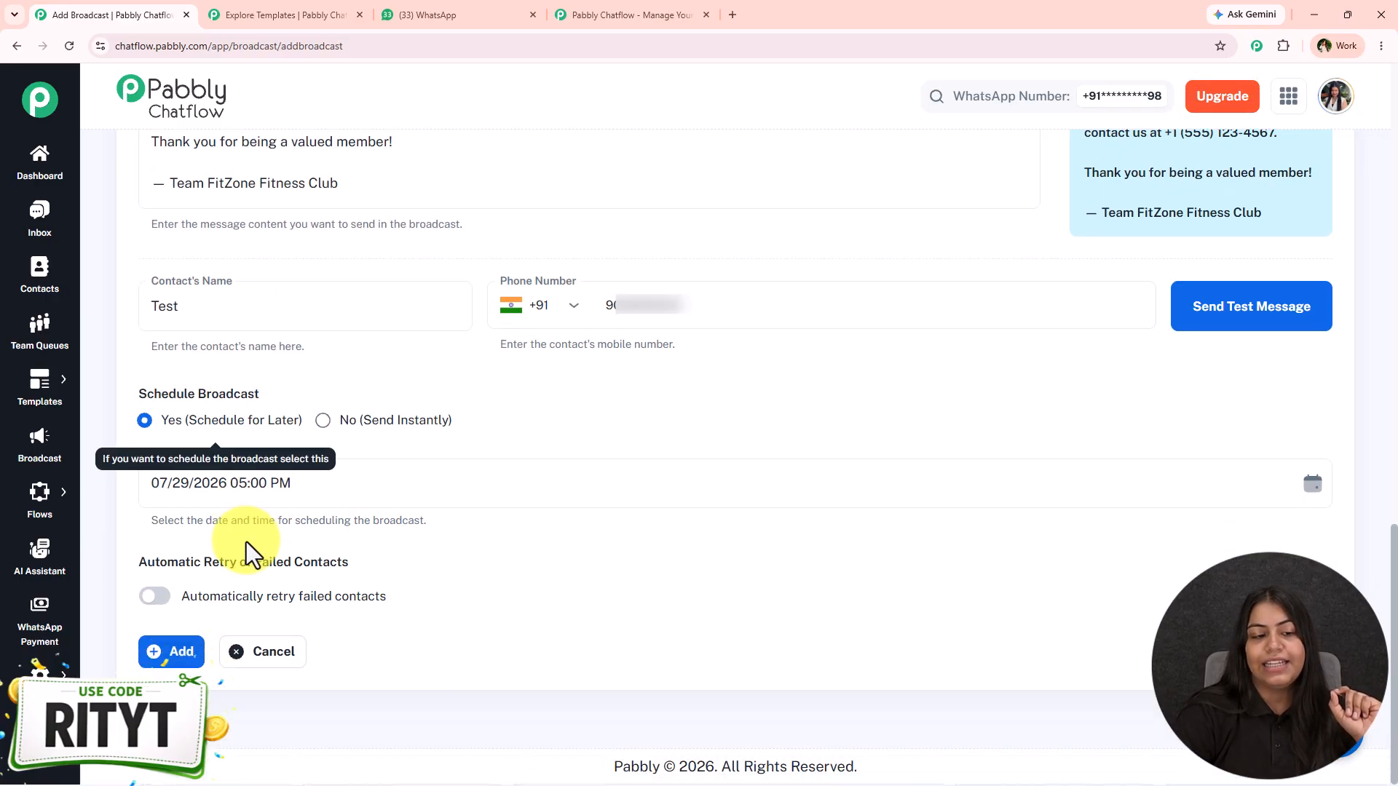
{"action": "left_click_drag", "start_coordinate": [139, 562], "coordinate": [356, 561]}
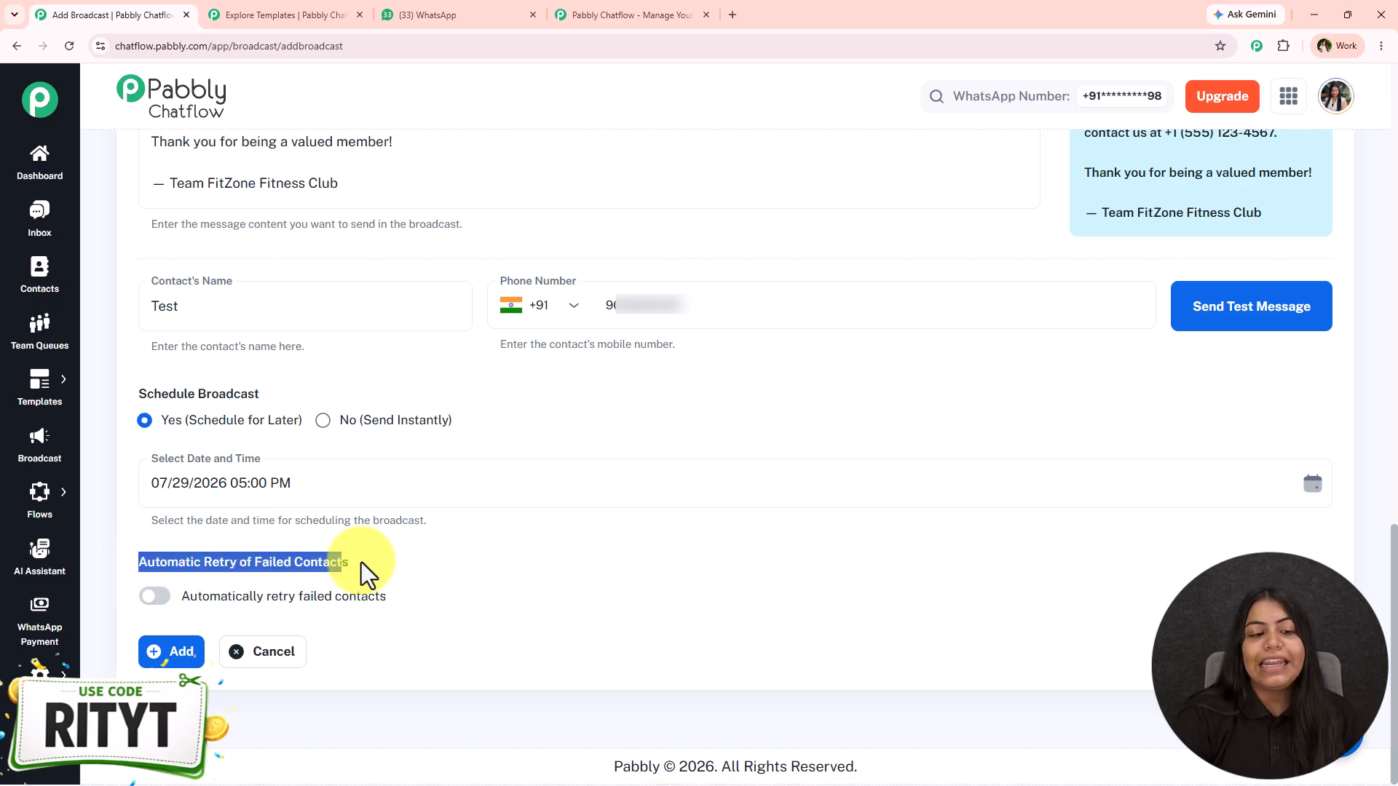
{"action": "left_click", "coordinate": [563, 595]}
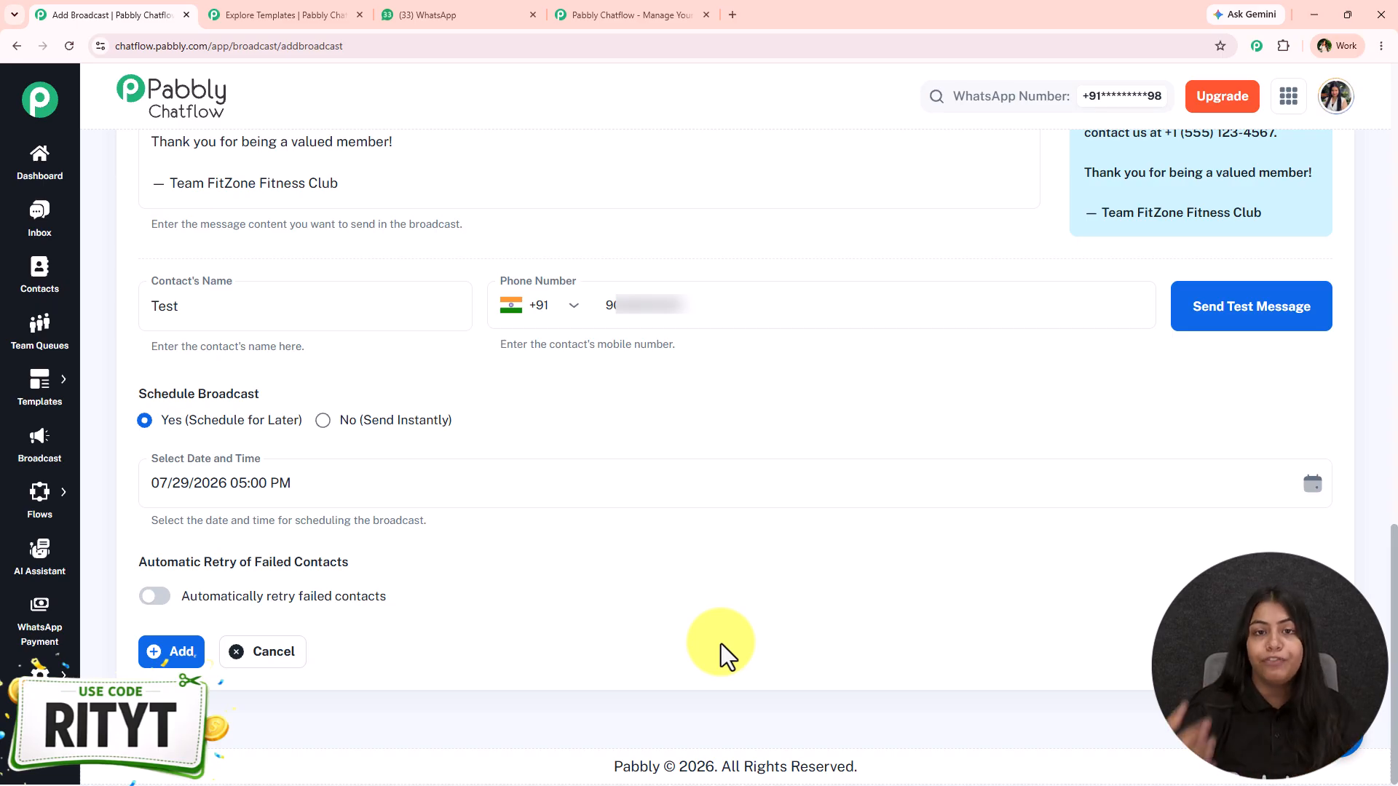
{"action": "left_click", "coordinate": [182, 597]}
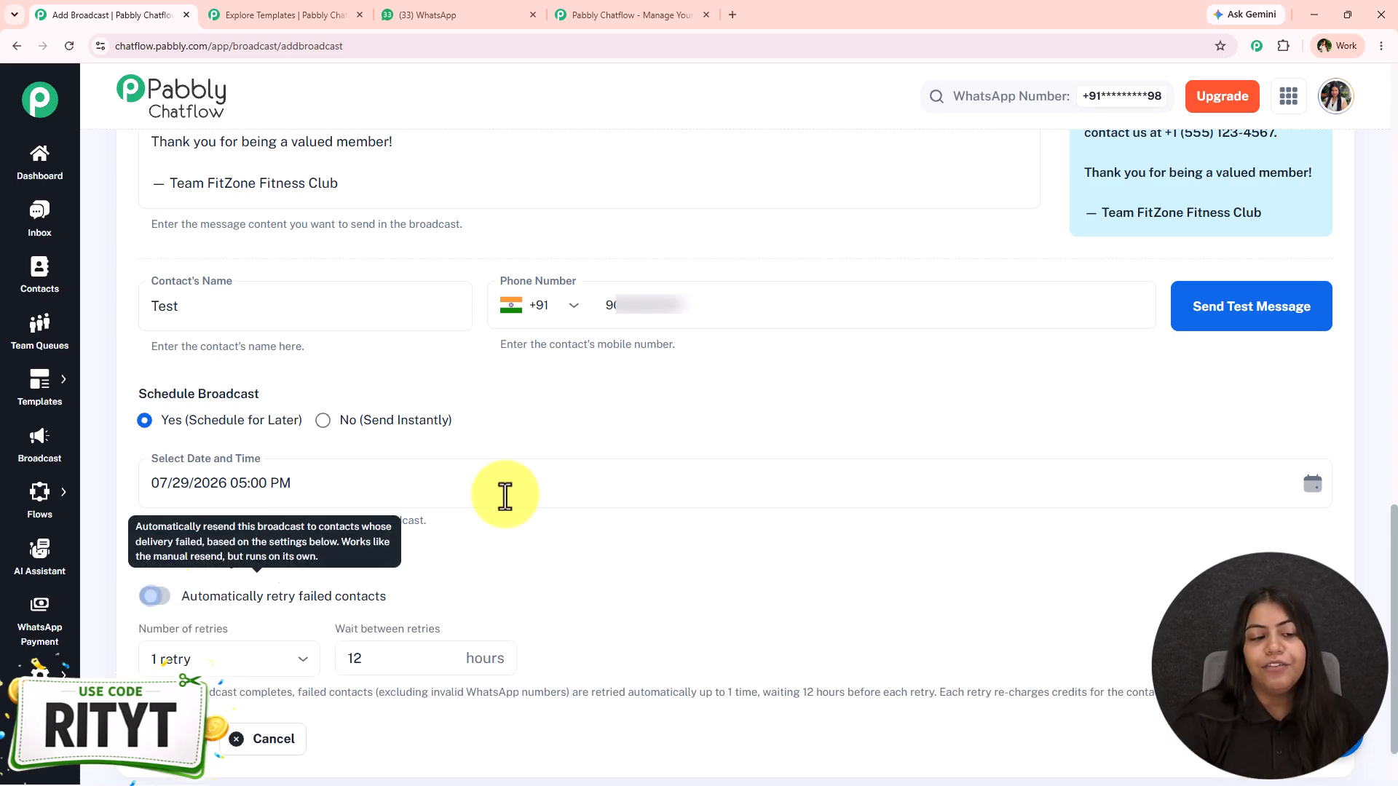
{"action": "left_click", "coordinate": [185, 575]}
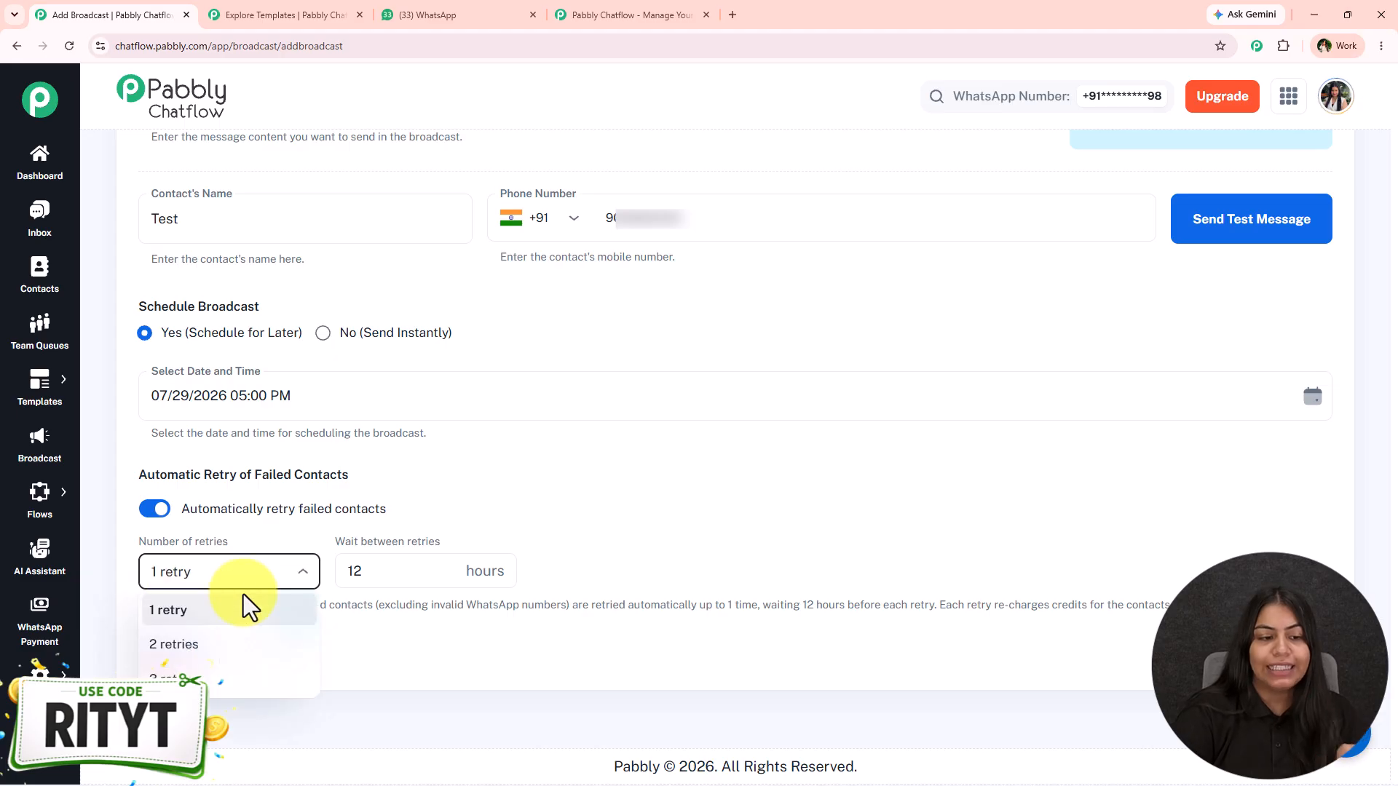
{"action": "left_click", "coordinate": [442, 591]}
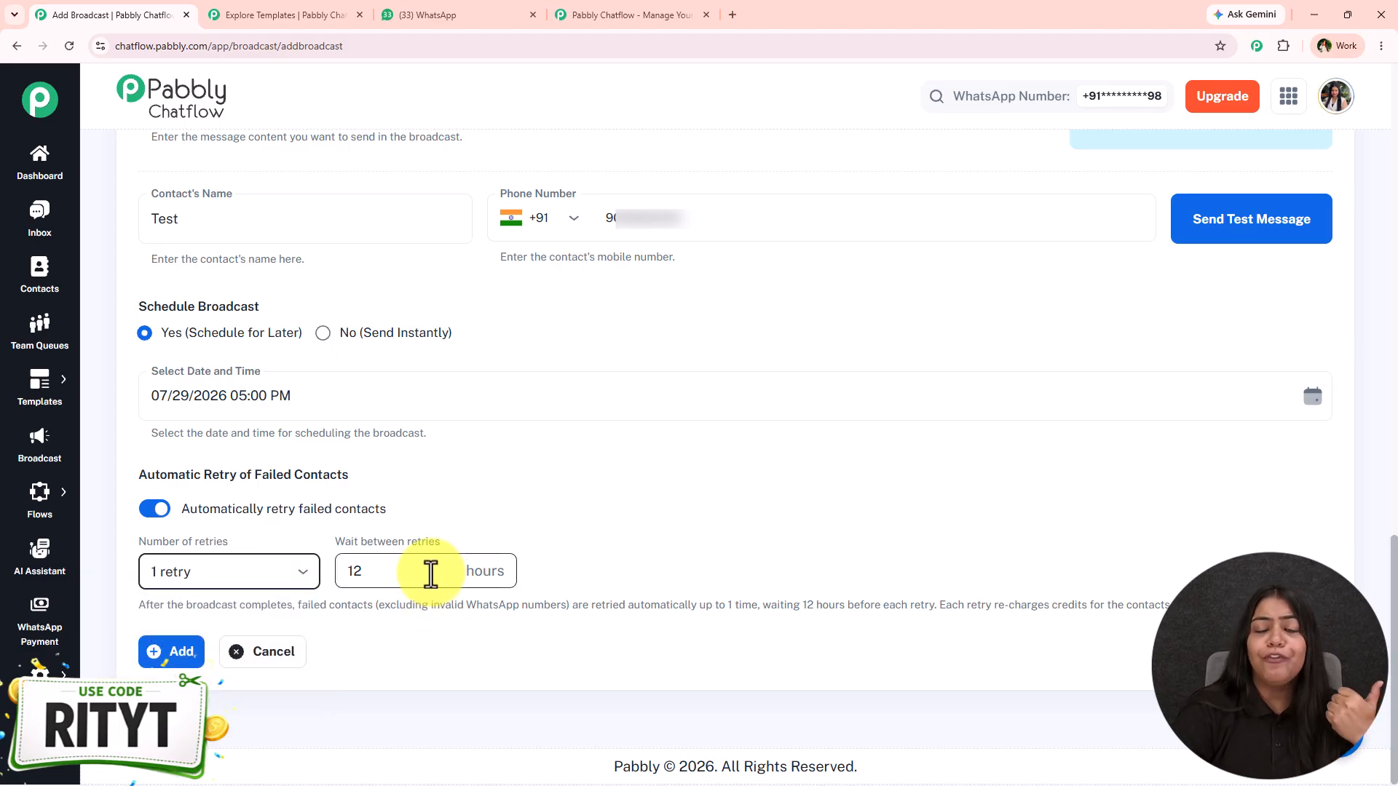
{"action": "left_click", "coordinate": [431, 574]}
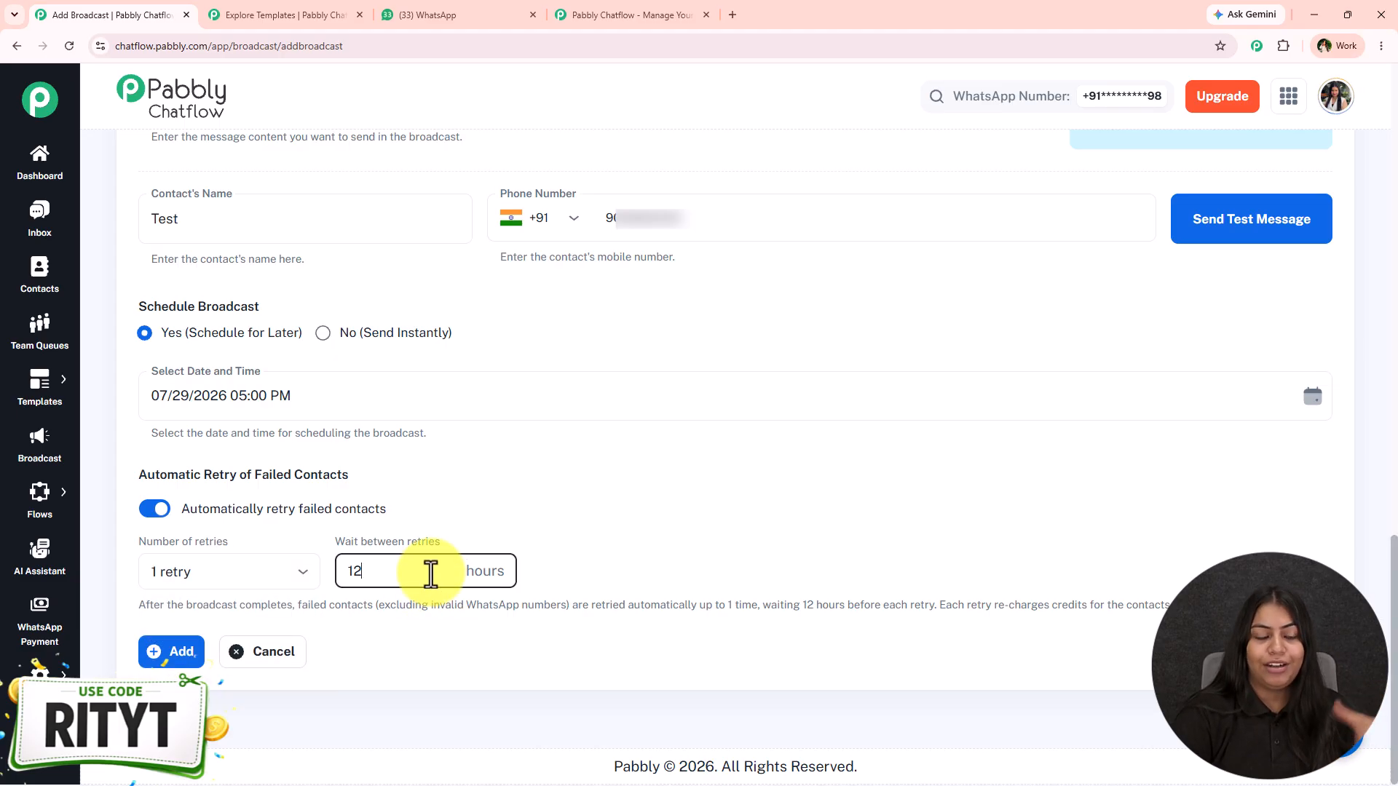
{"action": "left_click", "coordinate": [157, 511]}
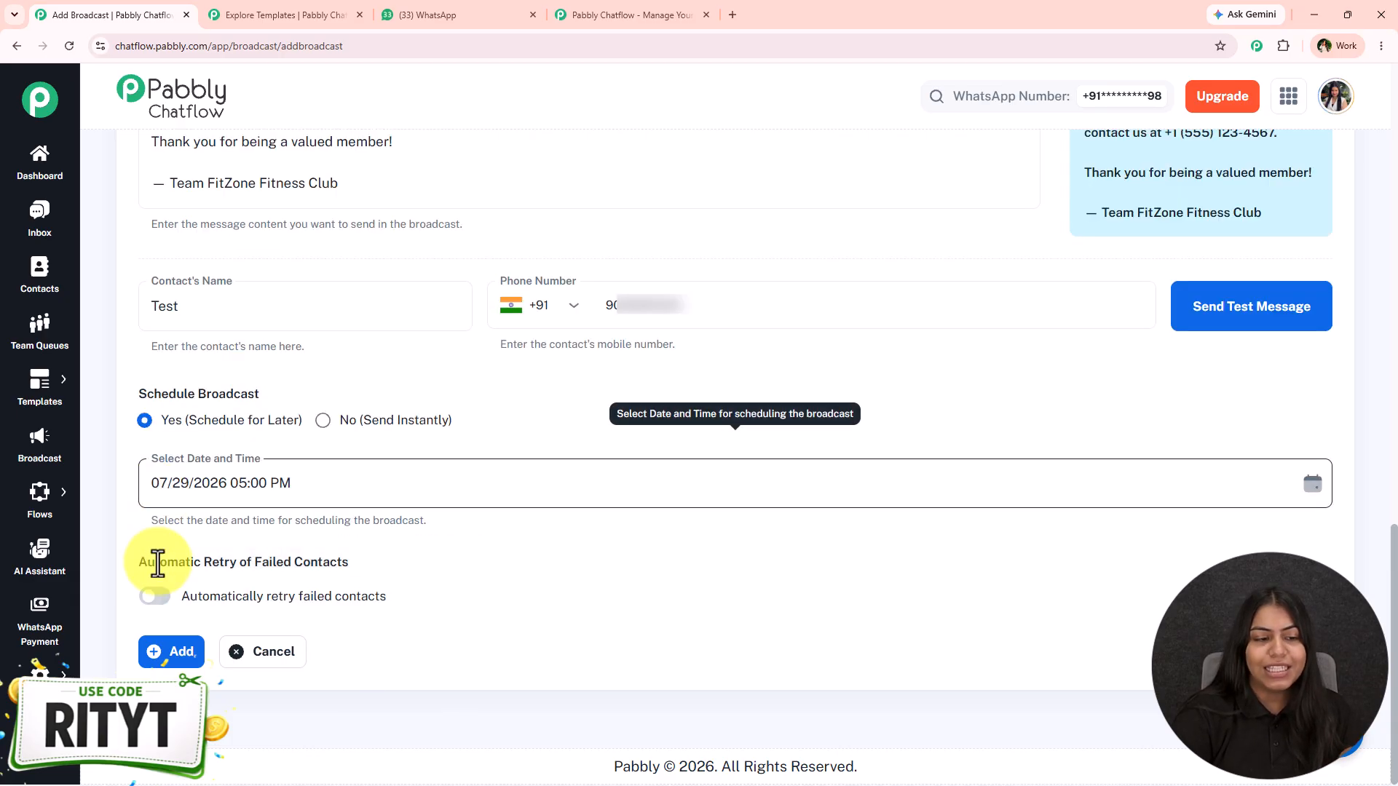
Step: Add the scheduled broadcast and accept the notice about the 24-hour messaging window
{"action": "left_click", "coordinate": [177, 666]}
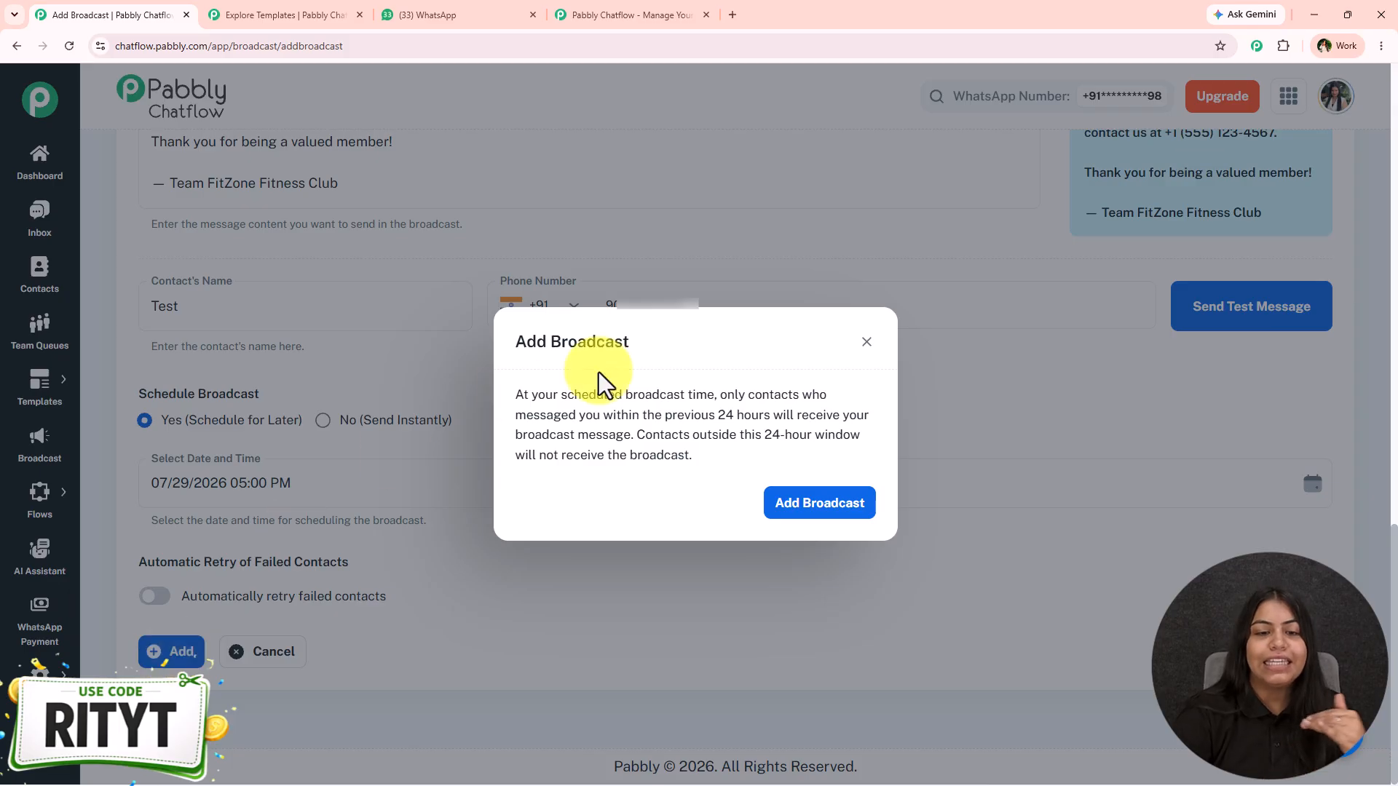
{"action": "left_click", "coordinate": [772, 504]}
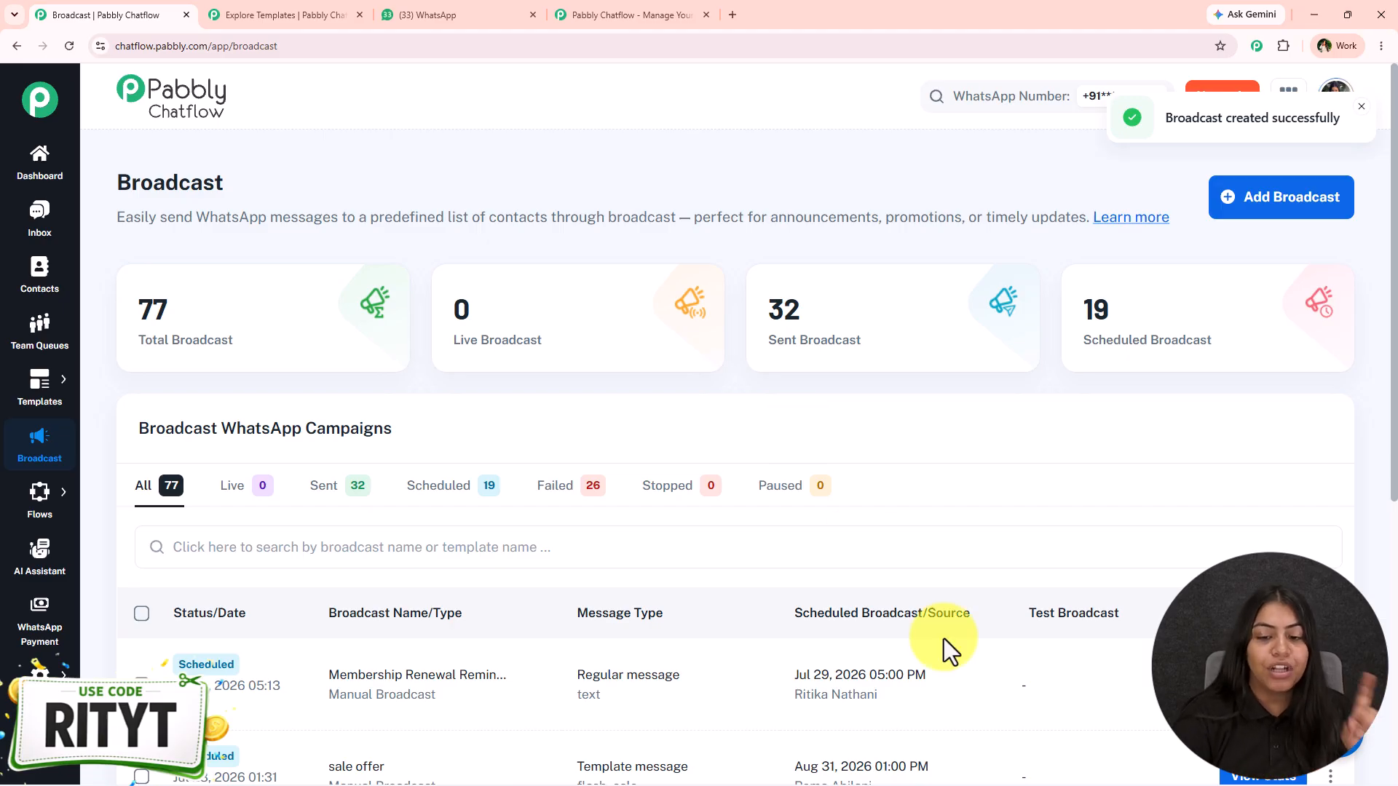
Step: Filter the broadcast campaigns to the sent ones and examine the delivery statistics of the Fashion Doc Message broadcast
{"action": "scroll", "coordinate": [764, 652], "scroll_direction": "down", "scroll_amount": 1}
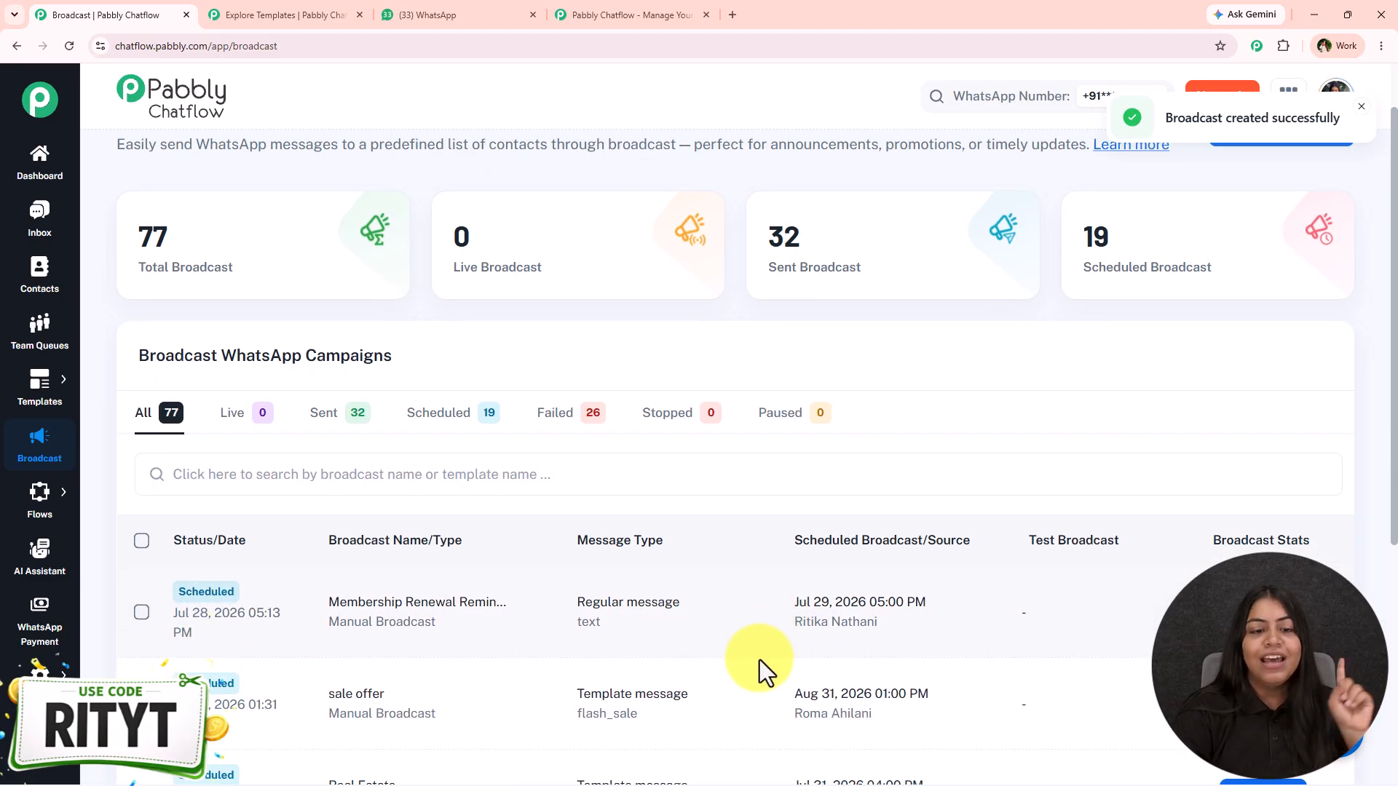
{"action": "left_click", "coordinate": [331, 426]}
{"action": "scroll", "coordinate": [633, 328], "scroll_direction": "down", "scroll_amount": 2}
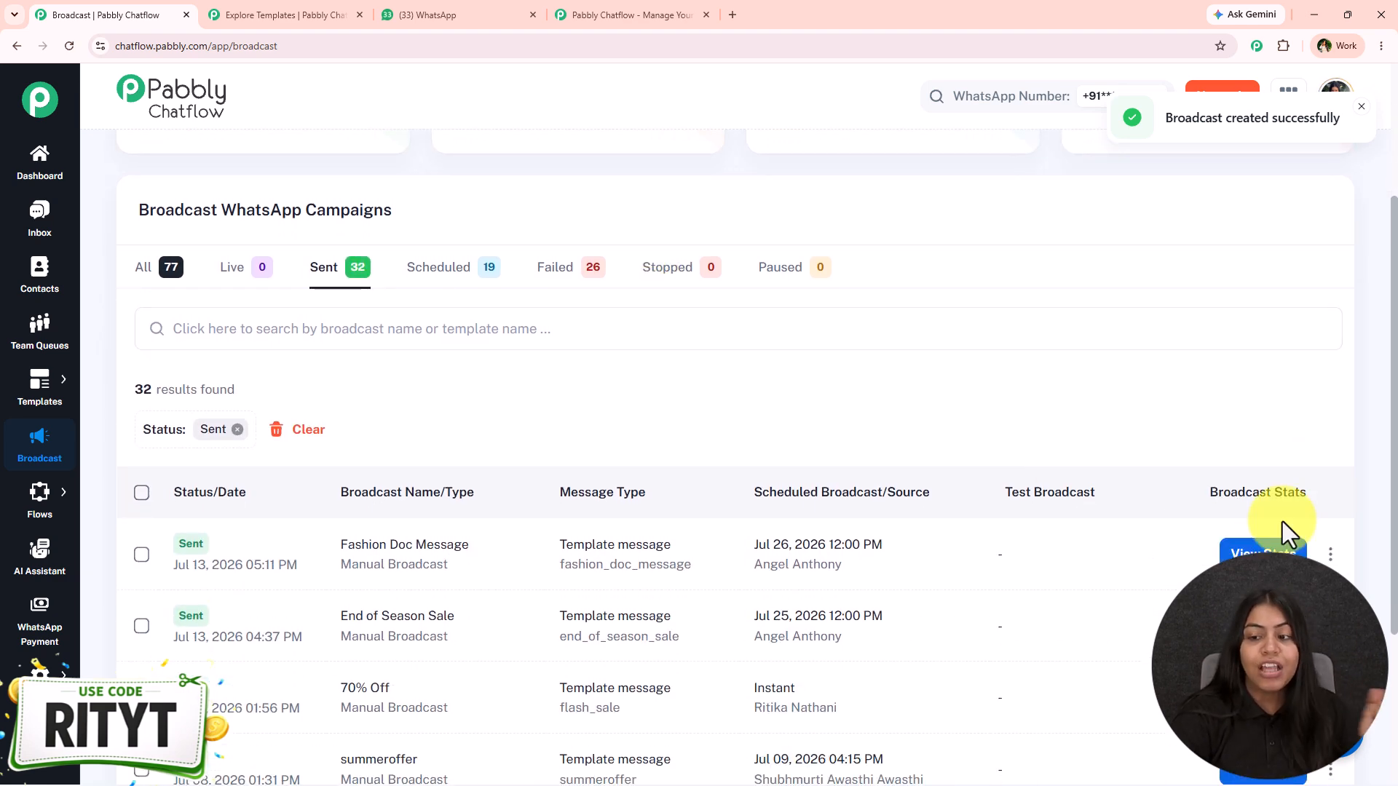
{"action": "left_click", "coordinate": [1256, 551]}
{"action": "scroll", "coordinate": [1164, 510], "scroll_direction": "down", "scroll_amount": 2}
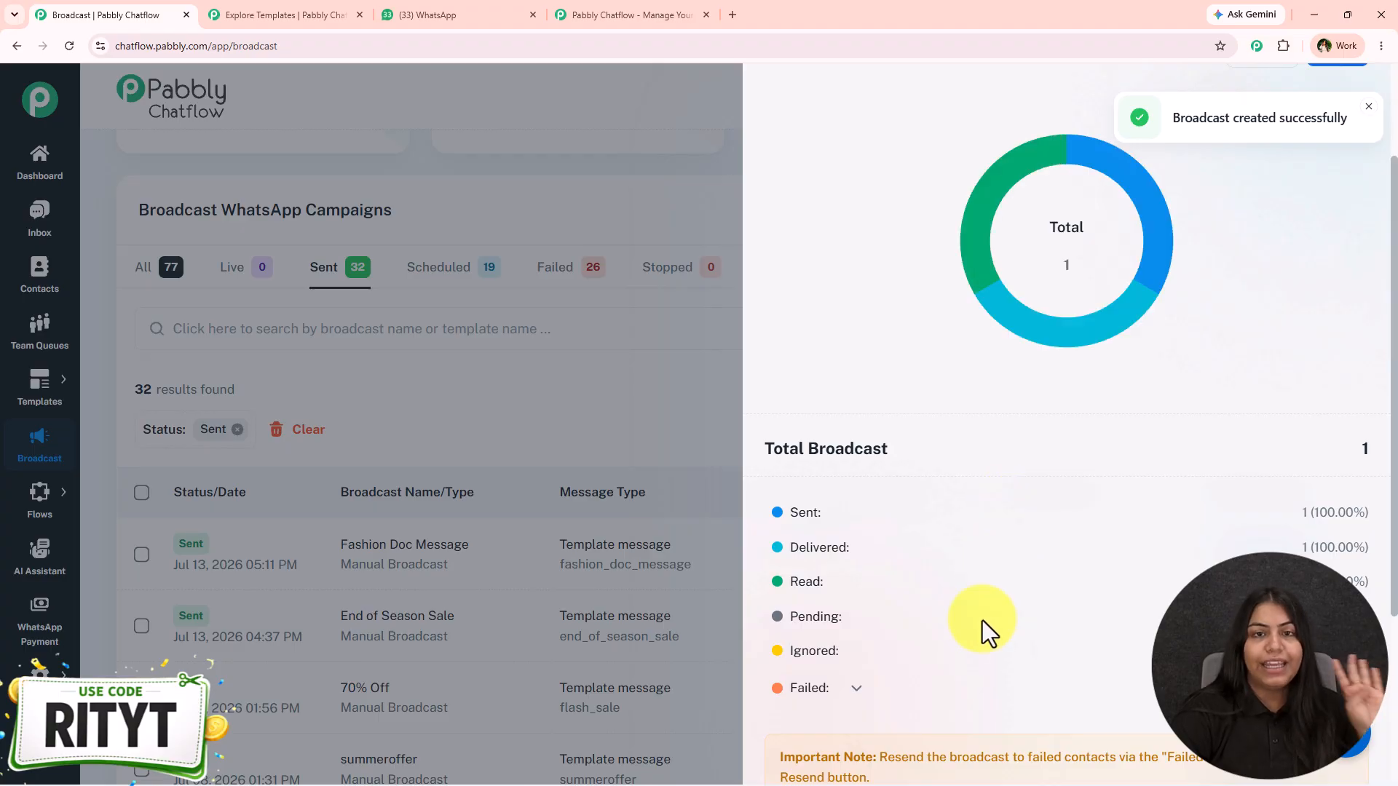
Step: Switch to WhatsApp to view the Membership Renewal Reminder messages received from Pabbly Chatflow 2
{"action": "left_click", "coordinate": [408, 13]}
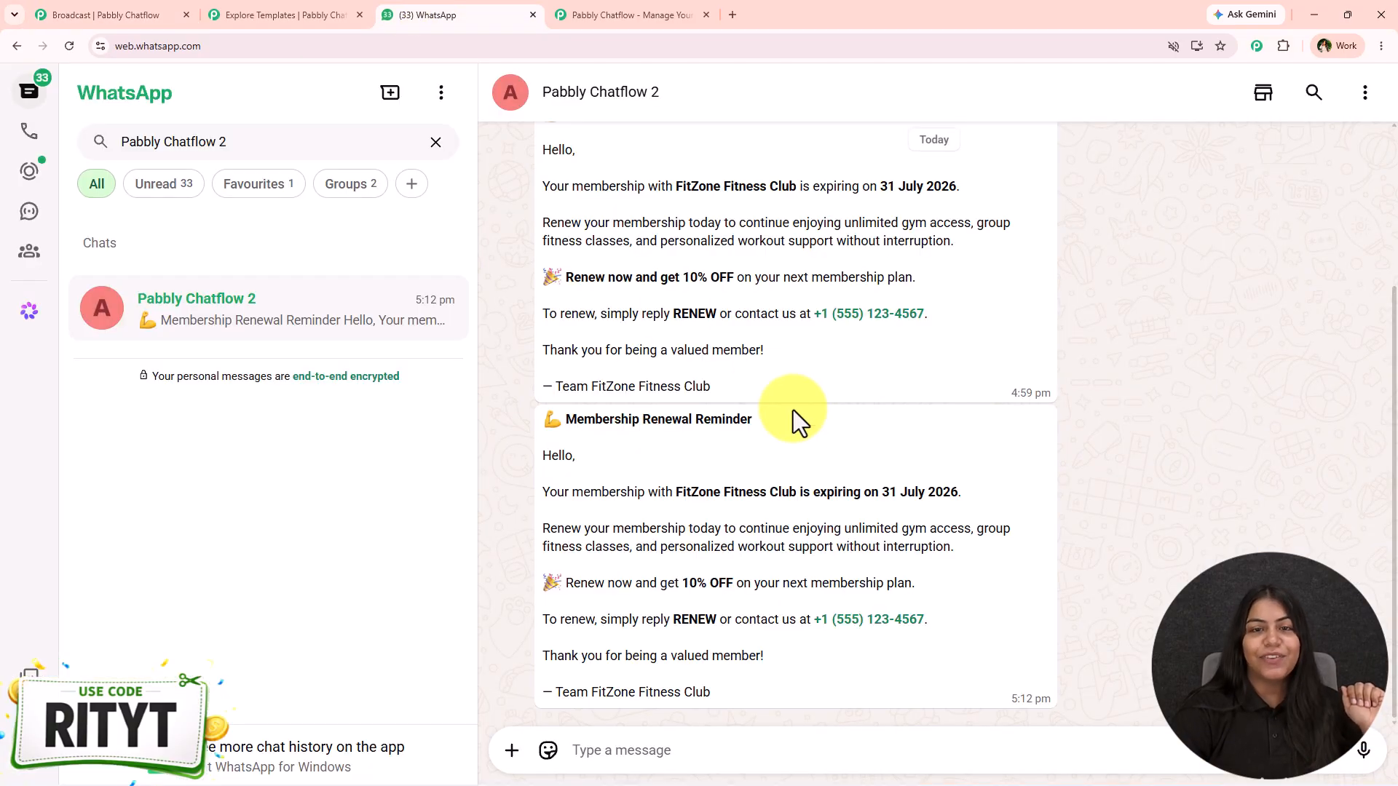